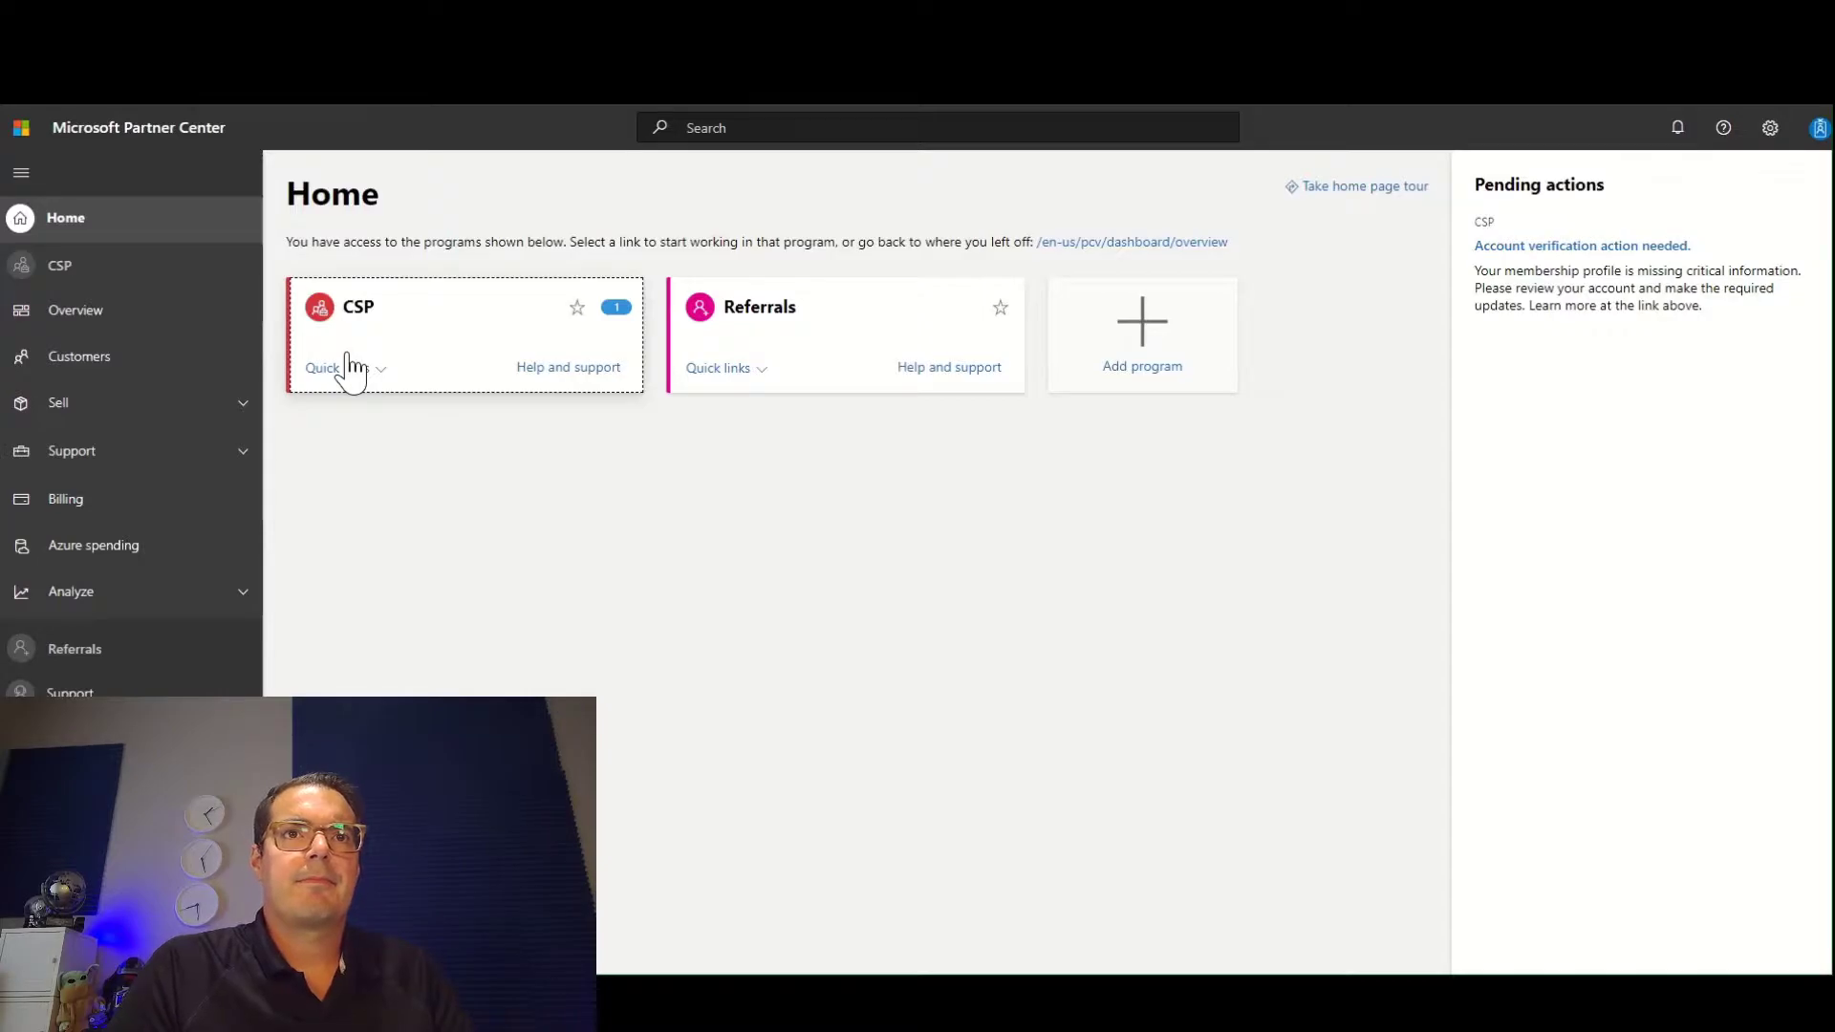
Open the CSP program's customer list and start adding a new customer.
left_click(473, 373)
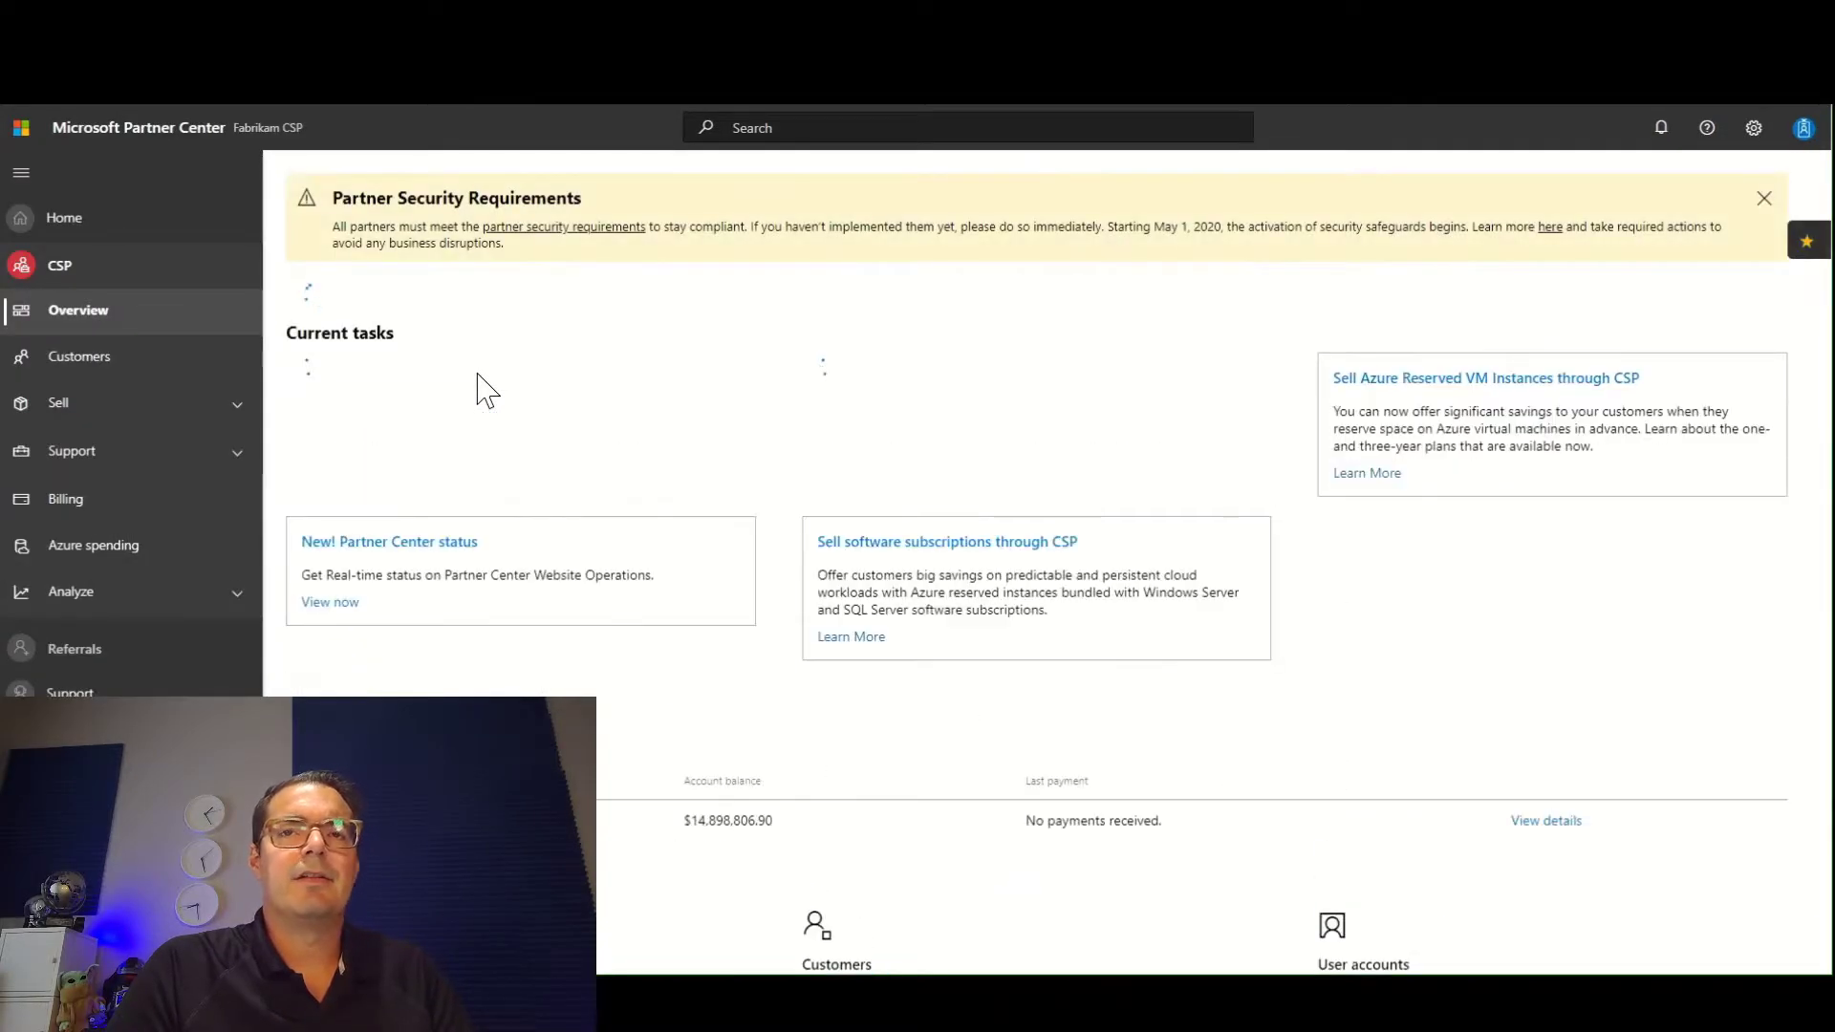
left_click(109, 365)
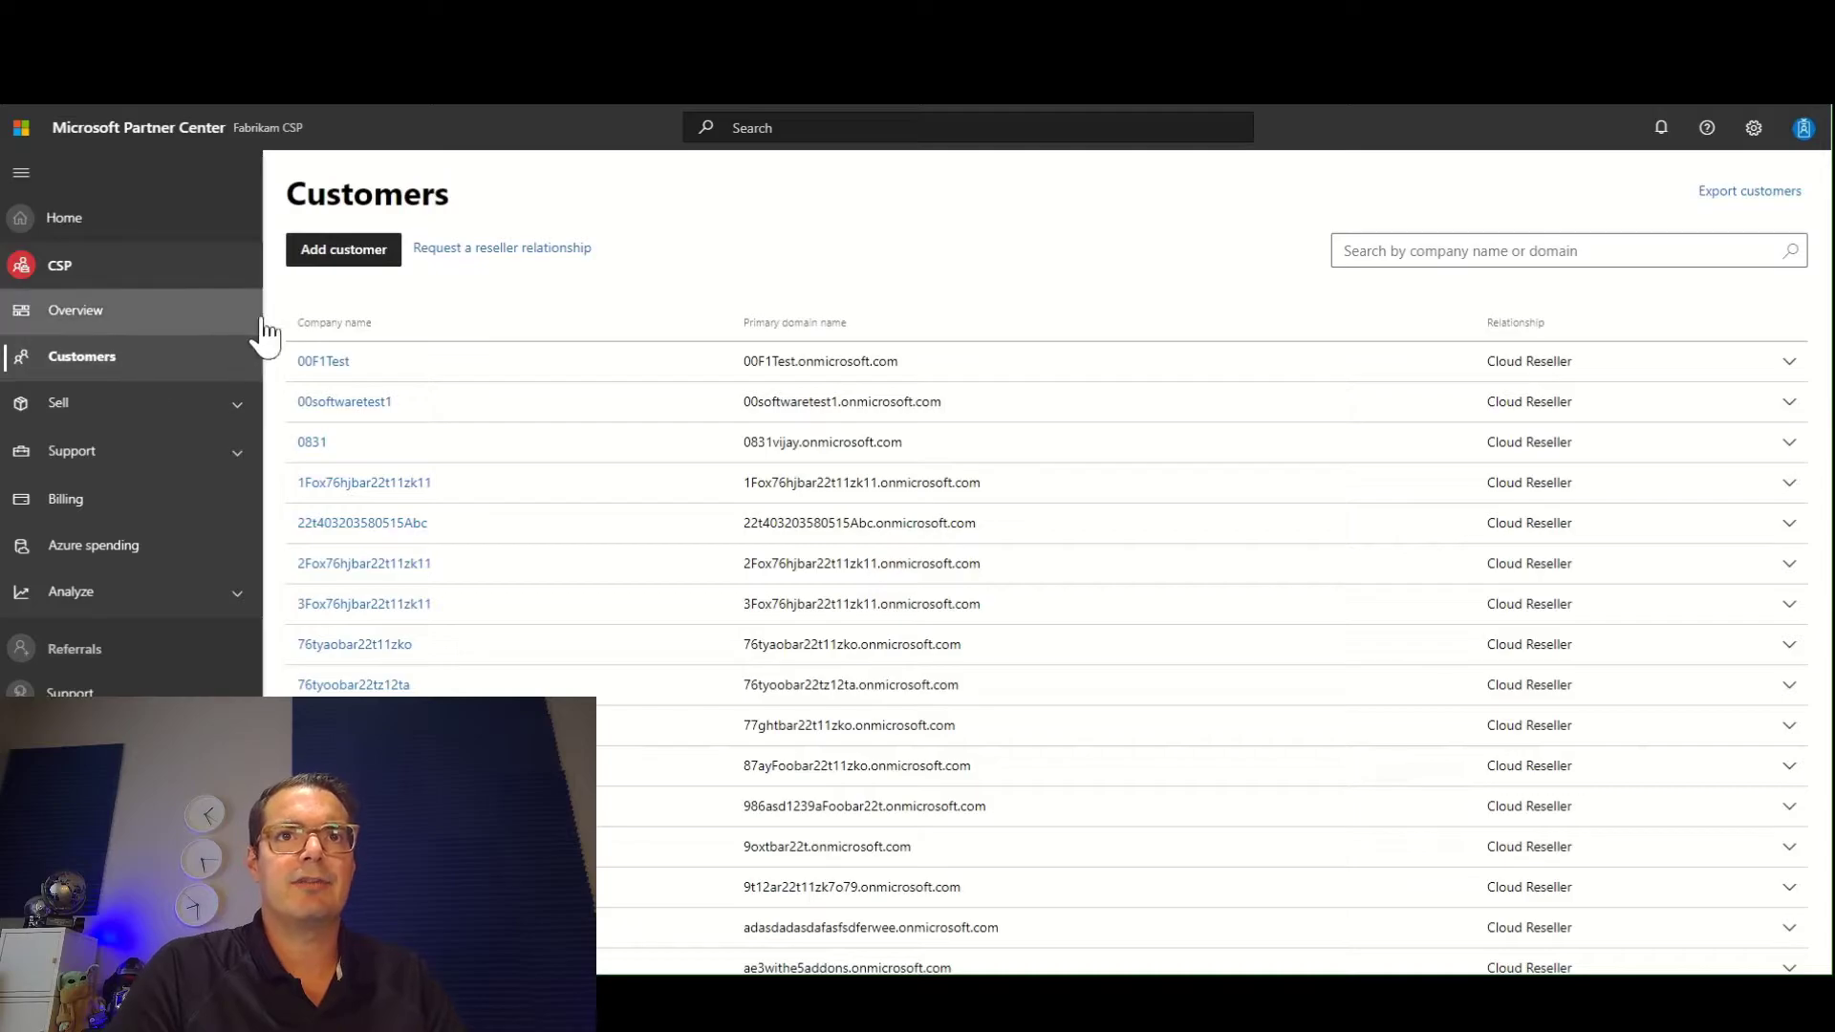
left_click(355, 256)
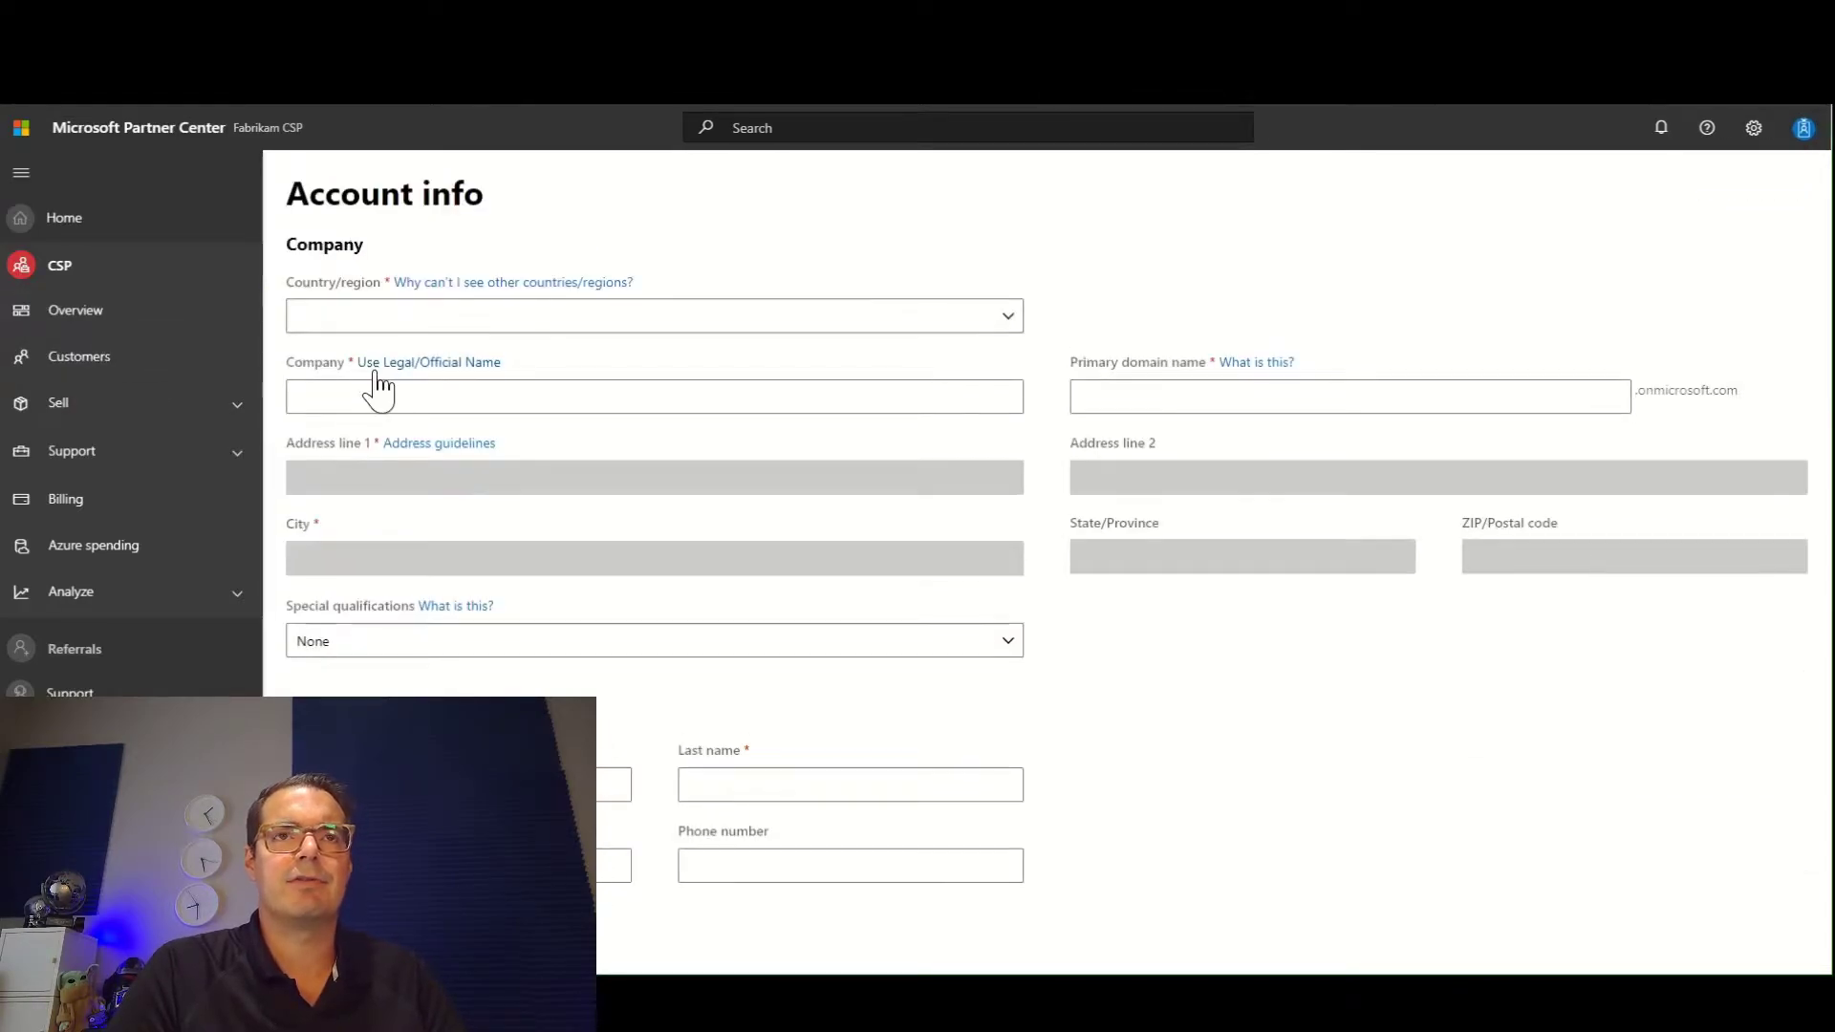
Set the new customer's country to United States and the company name to "Joe's Awesome School".
left_click(624, 320)
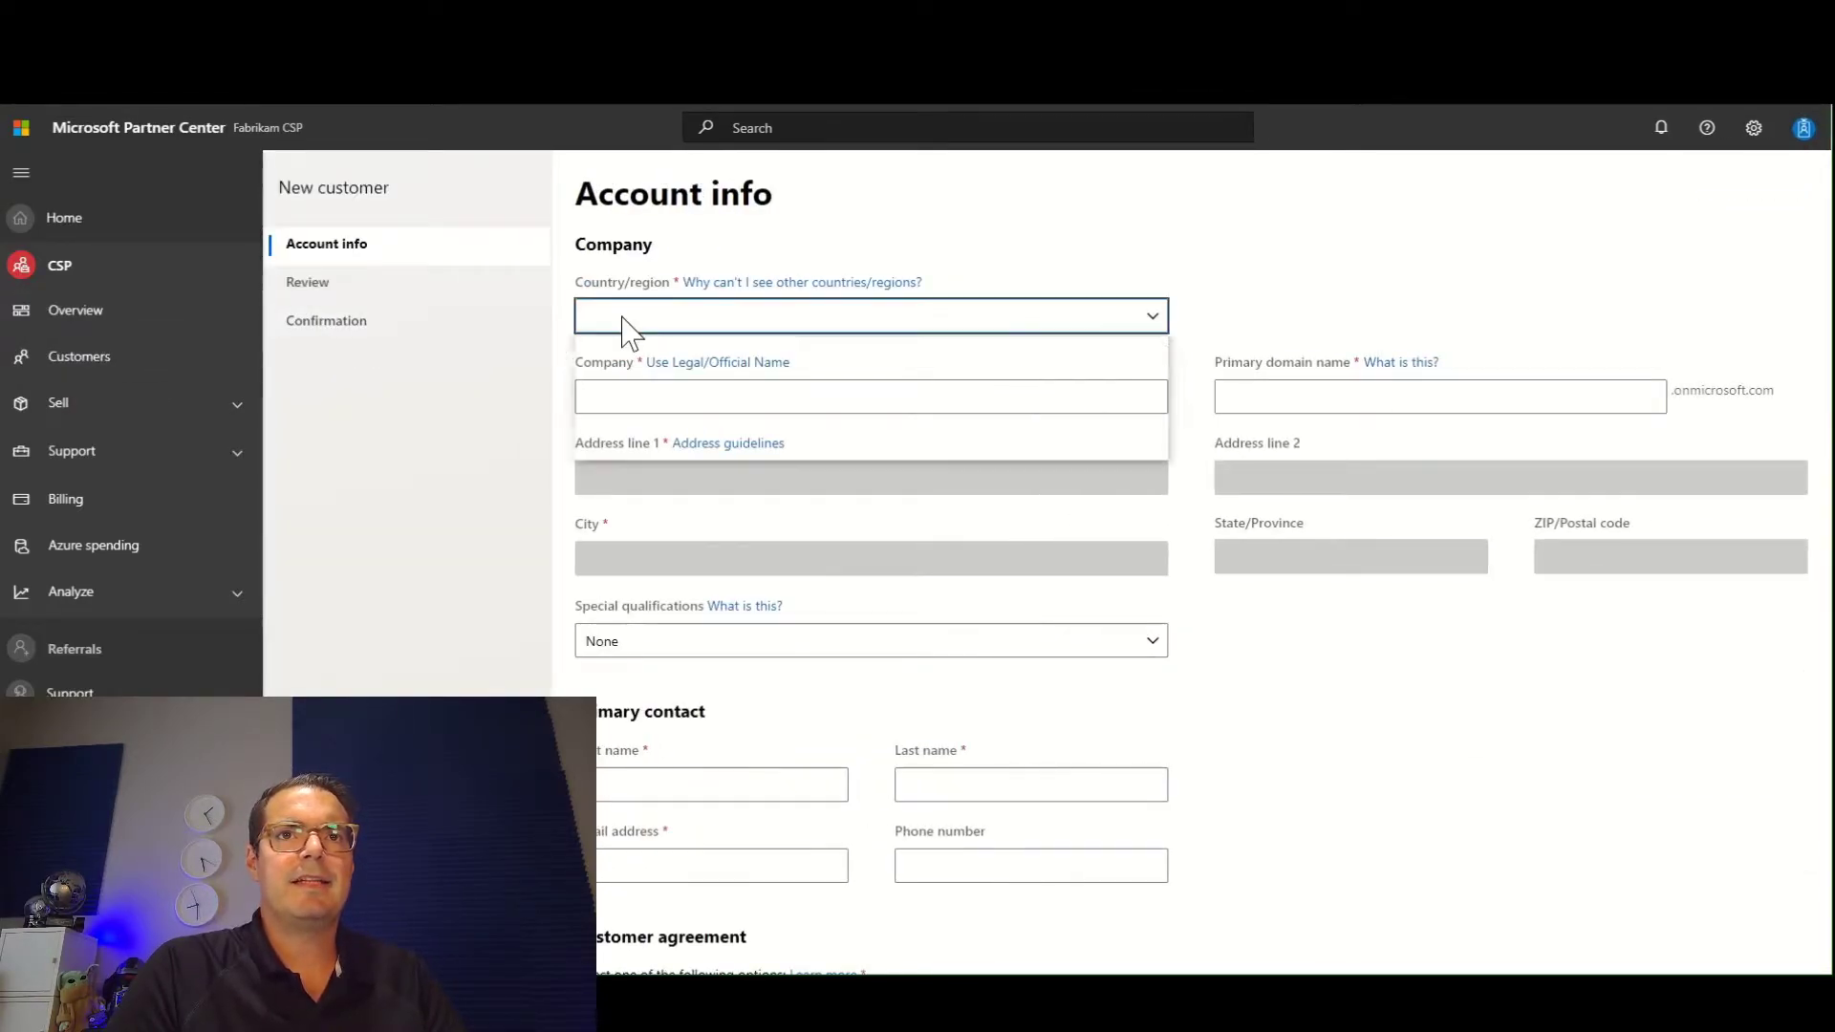
left_click(645, 448)
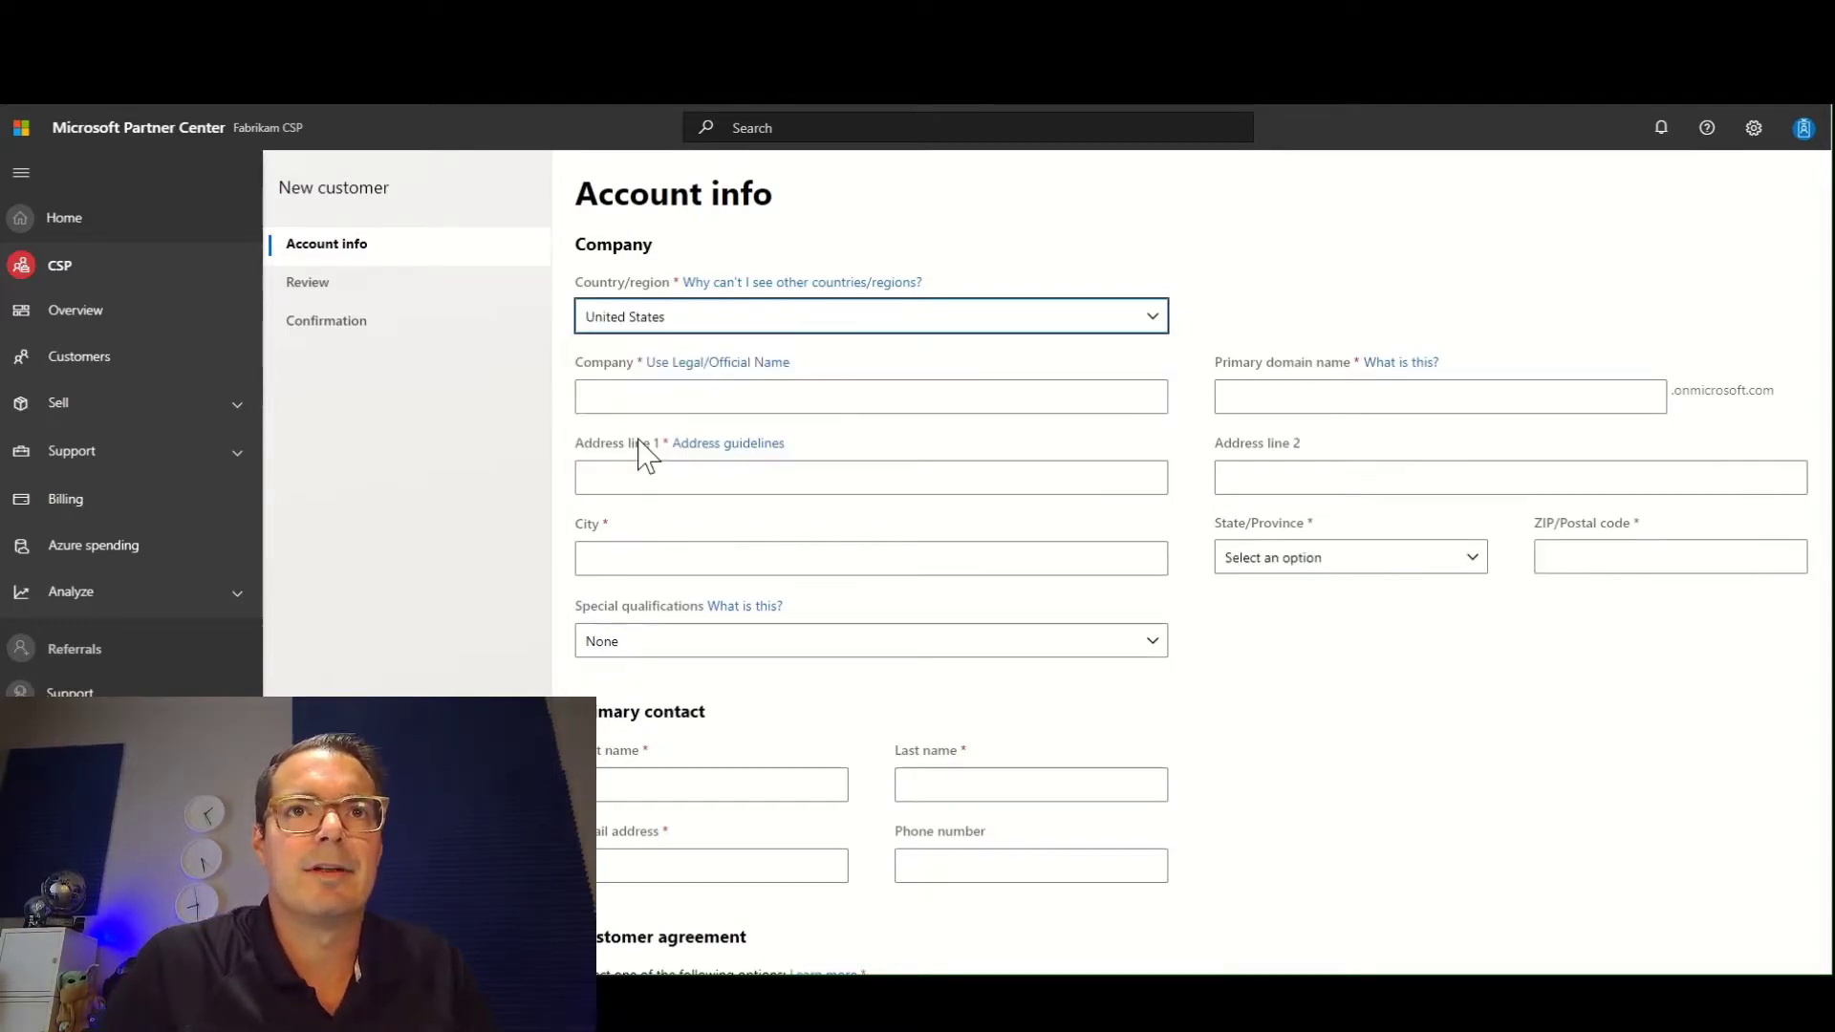
left_click(649, 395)
type("Joe's Awesome School")
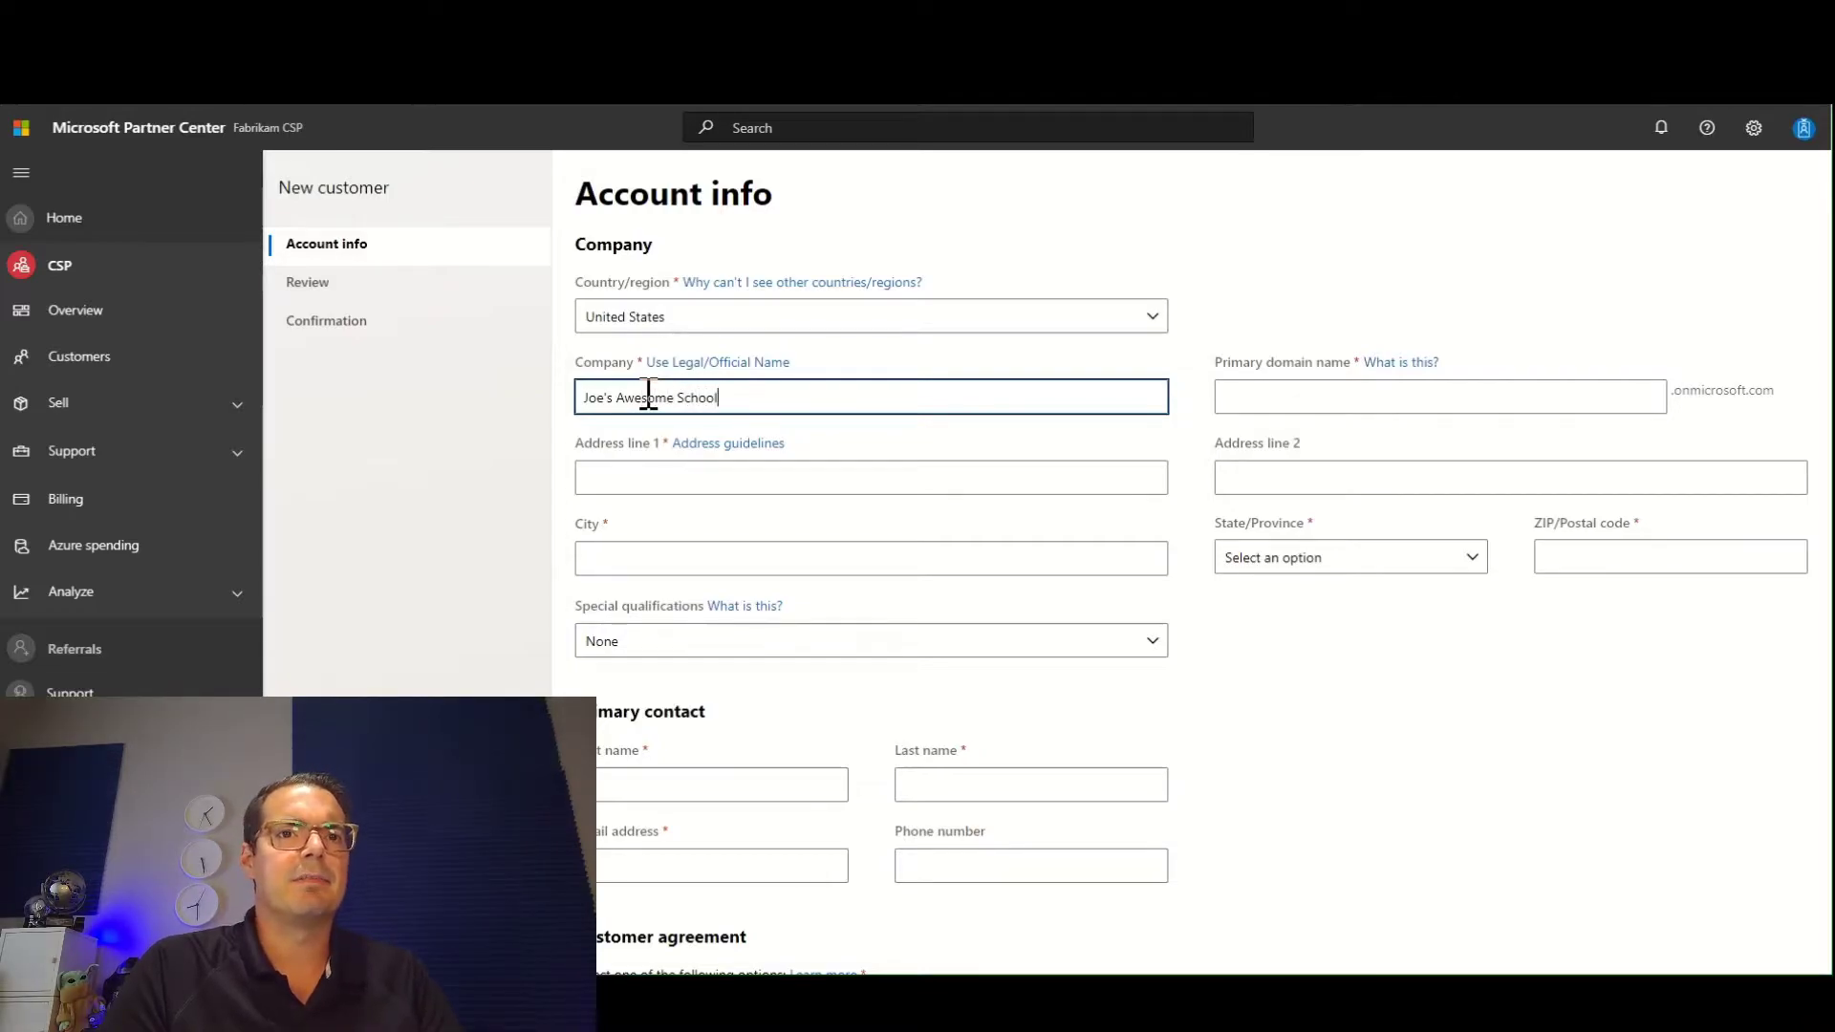
Copy the company name into the primary domain name and remove the apostrophe and spaces to make it JoesAwesomeSchool.
left_click_drag(889, 392, 540, 399)
key("ctrl+c")
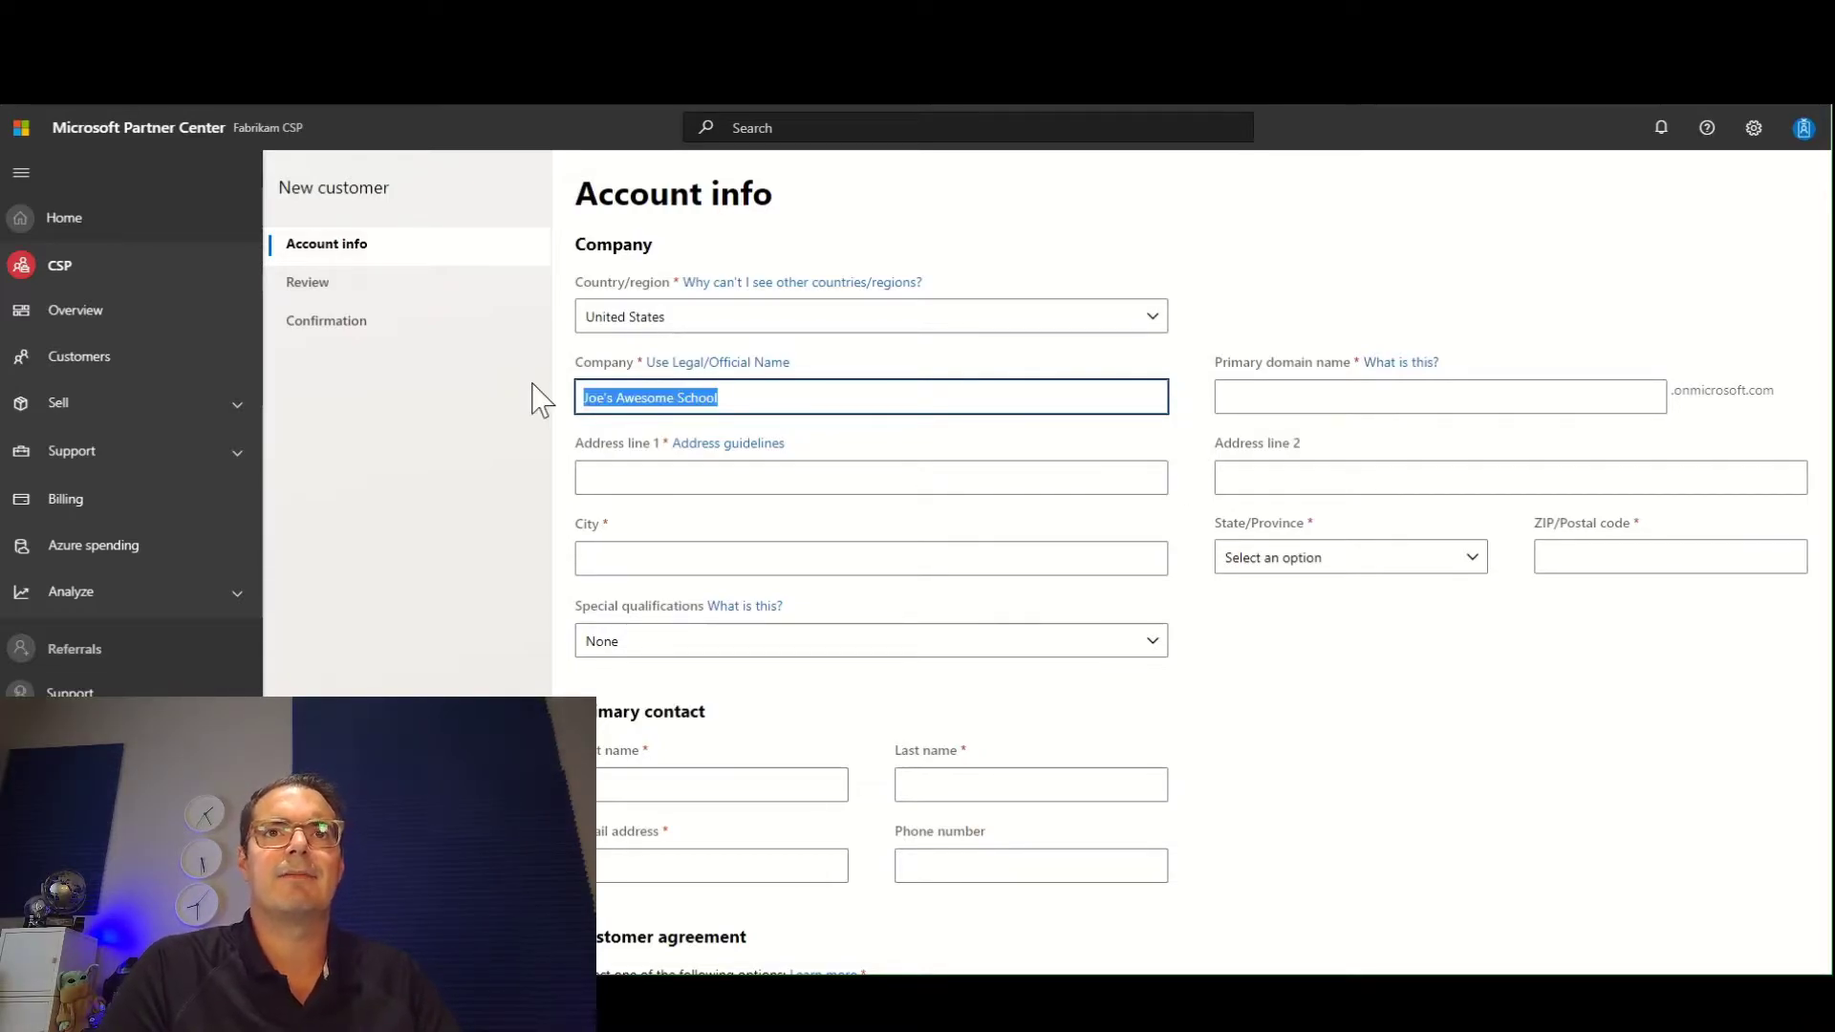
left_click(1320, 389)
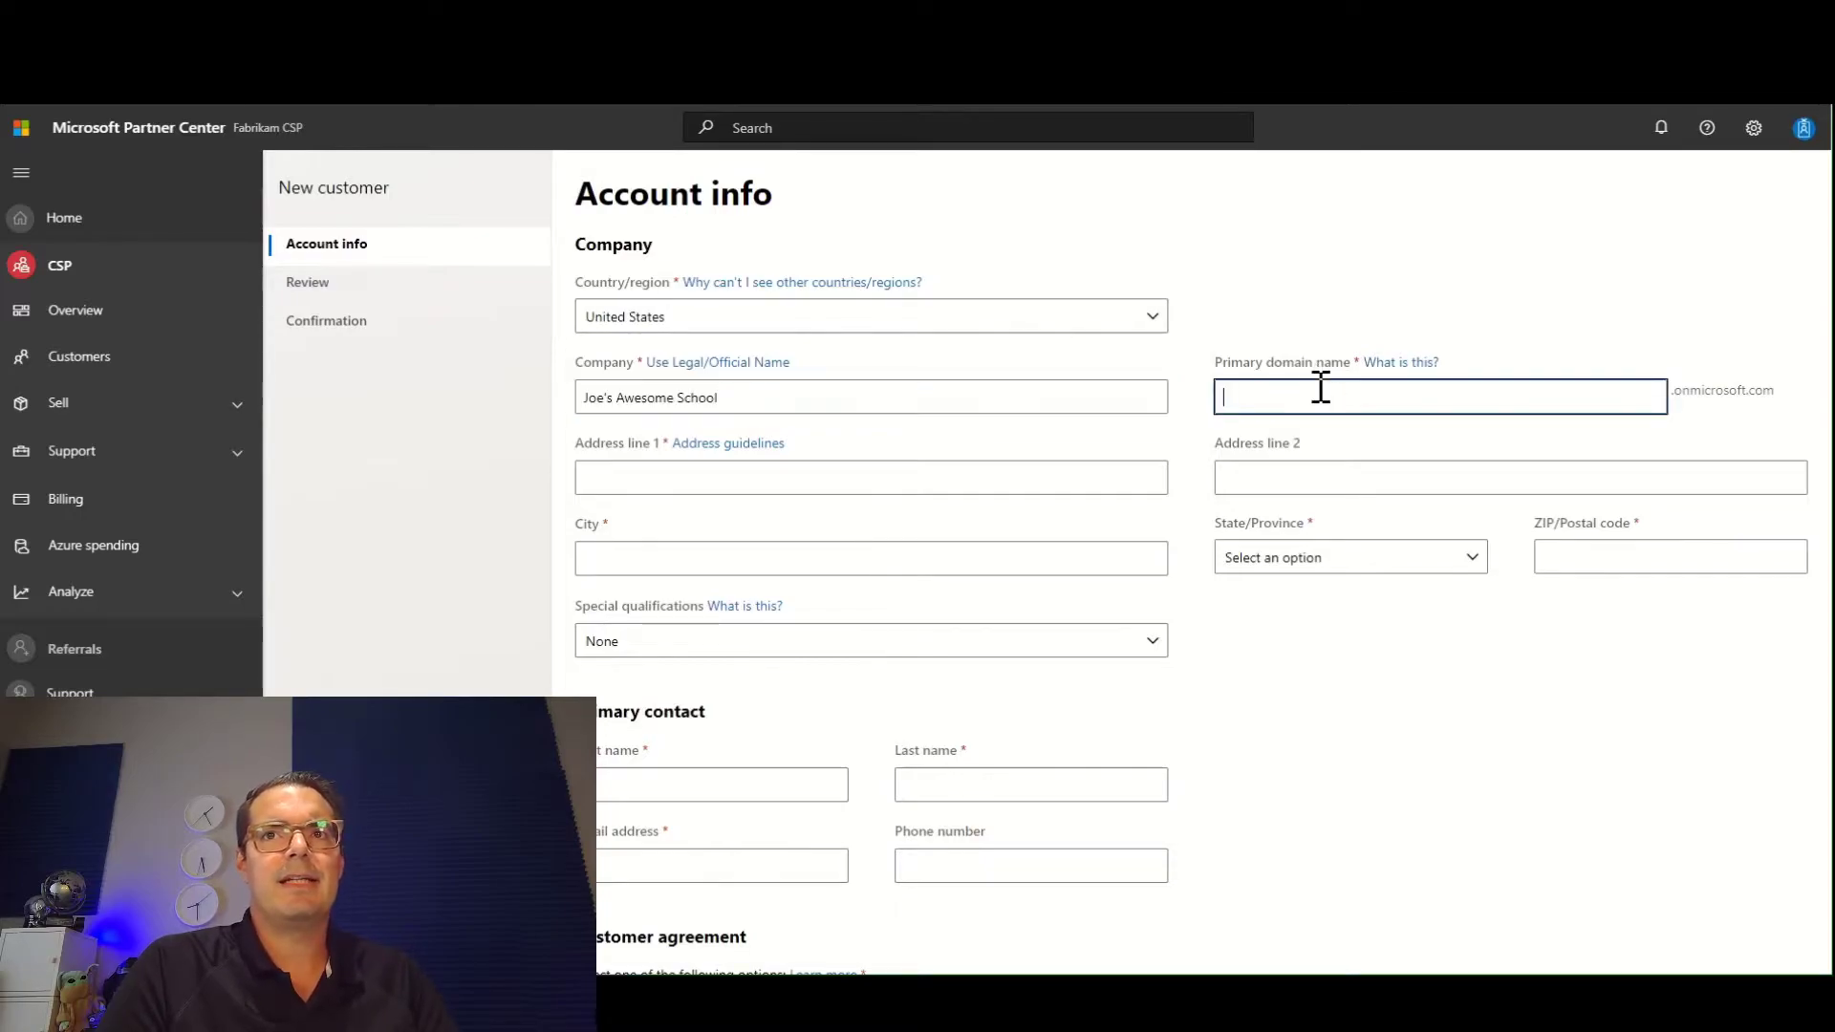
key("ctrl+v")
left_click(1256, 399)
key("BackSpace")
key("BackSpace")
key("BackSpace")
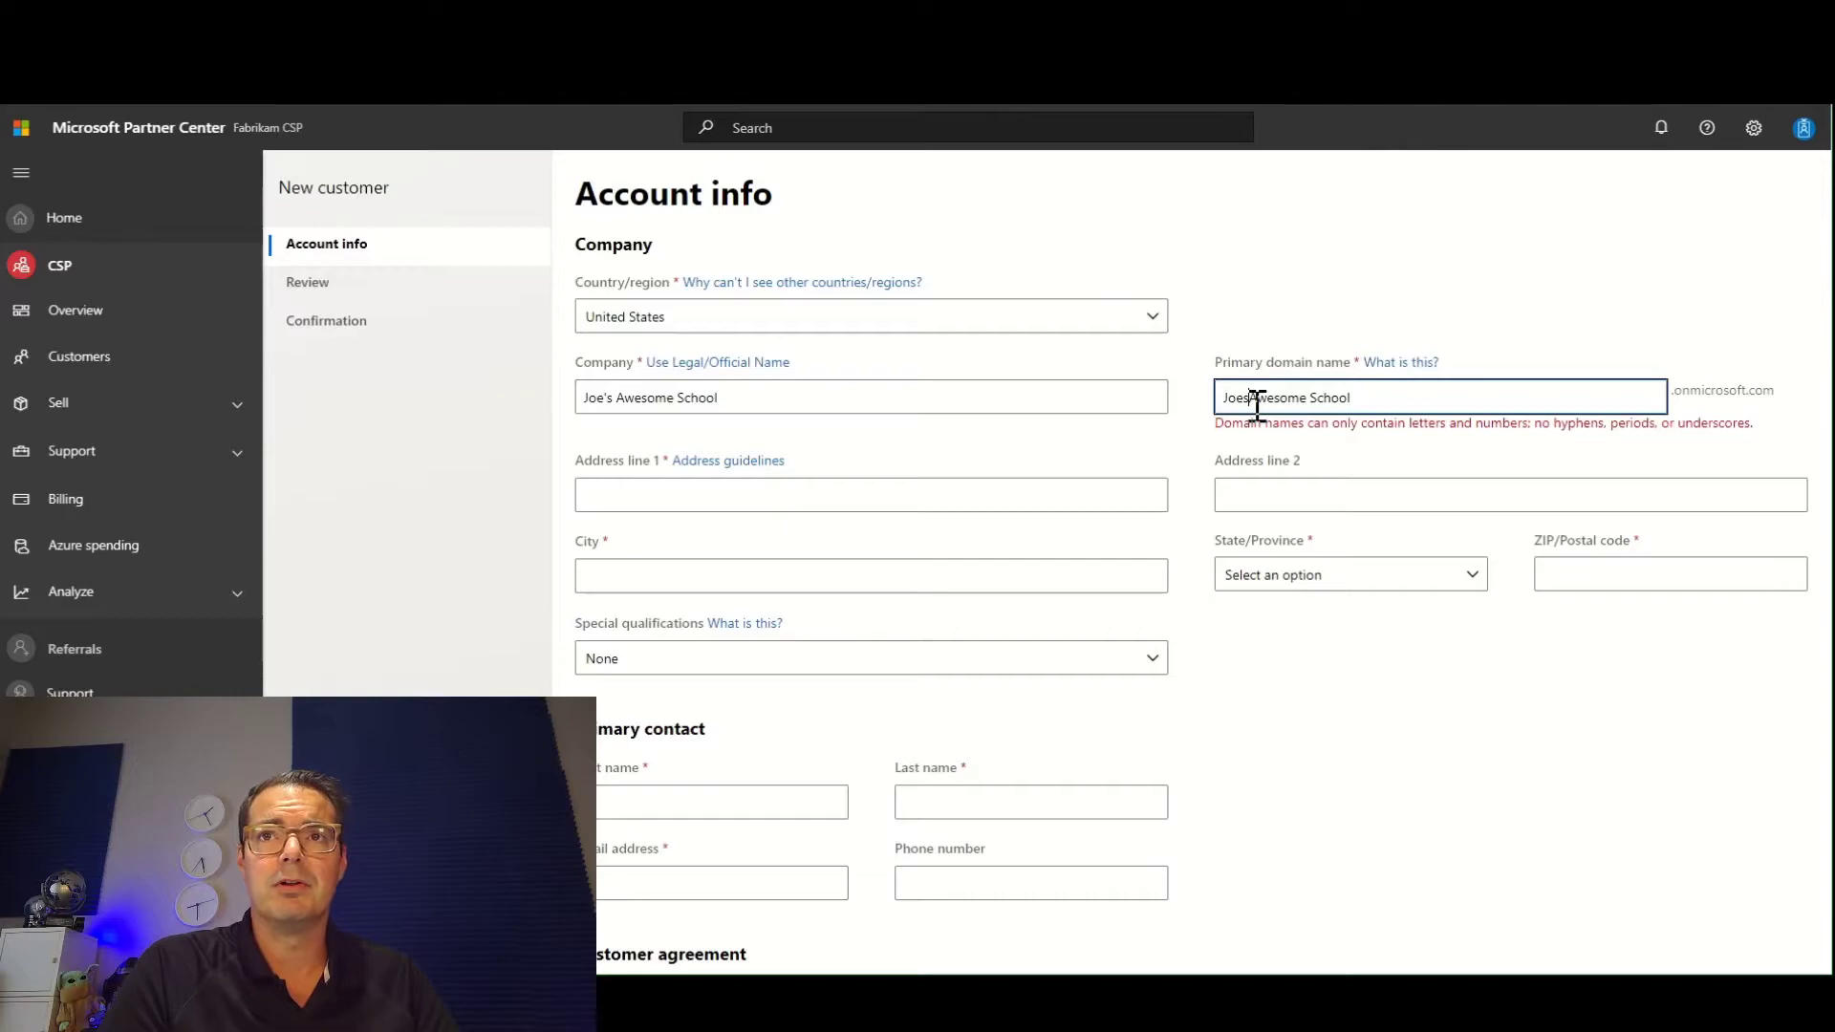
type("s")
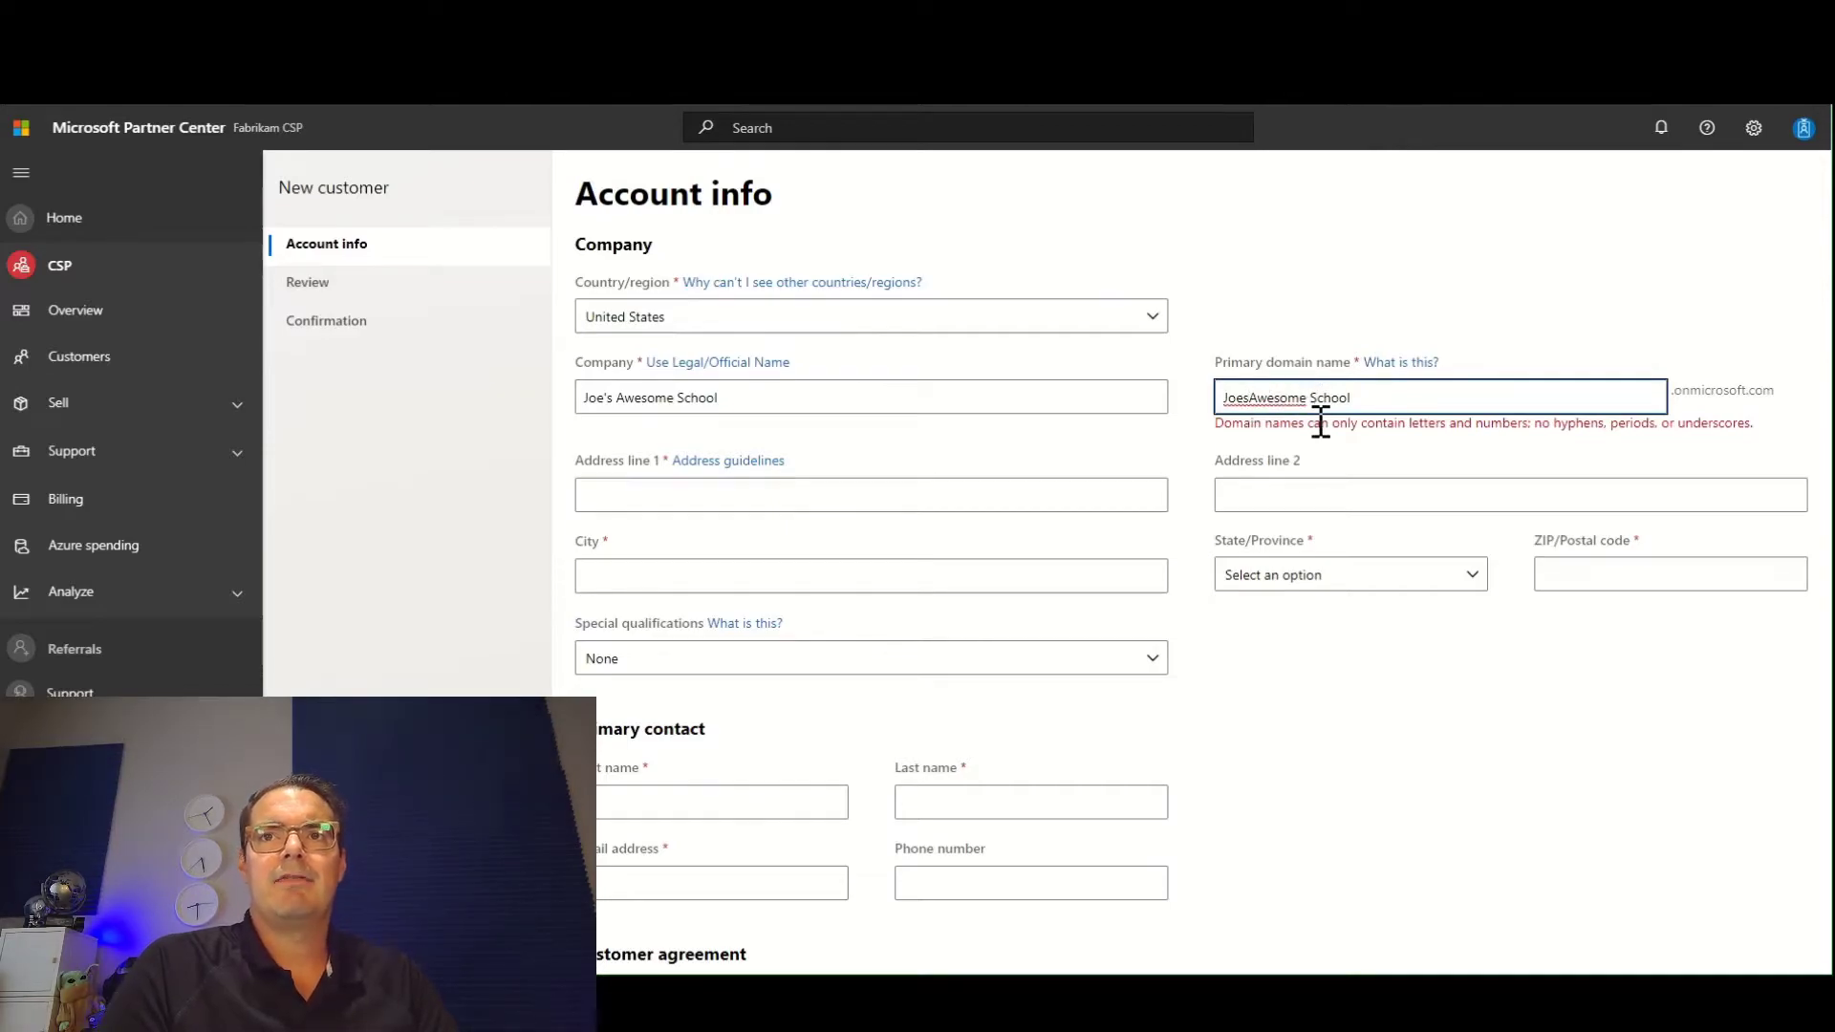
key("BackSpace")
Enter the company's street address and city.
left_click(776, 466)
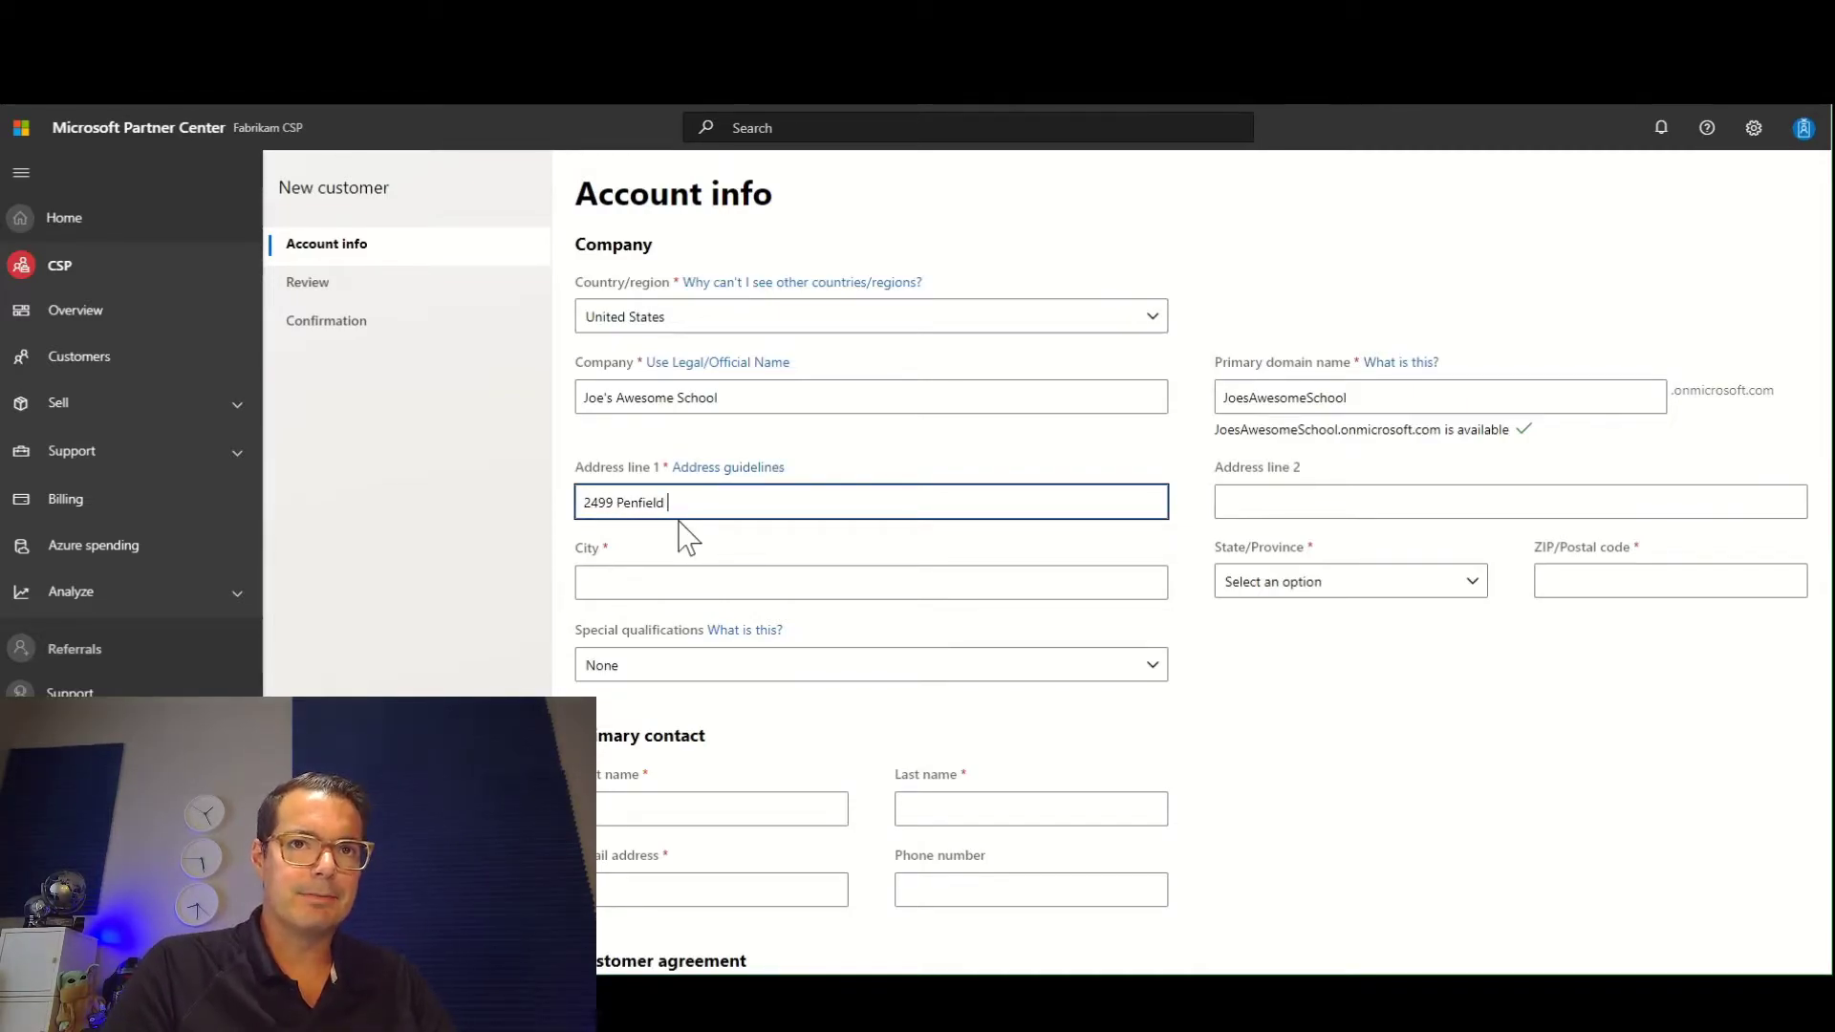
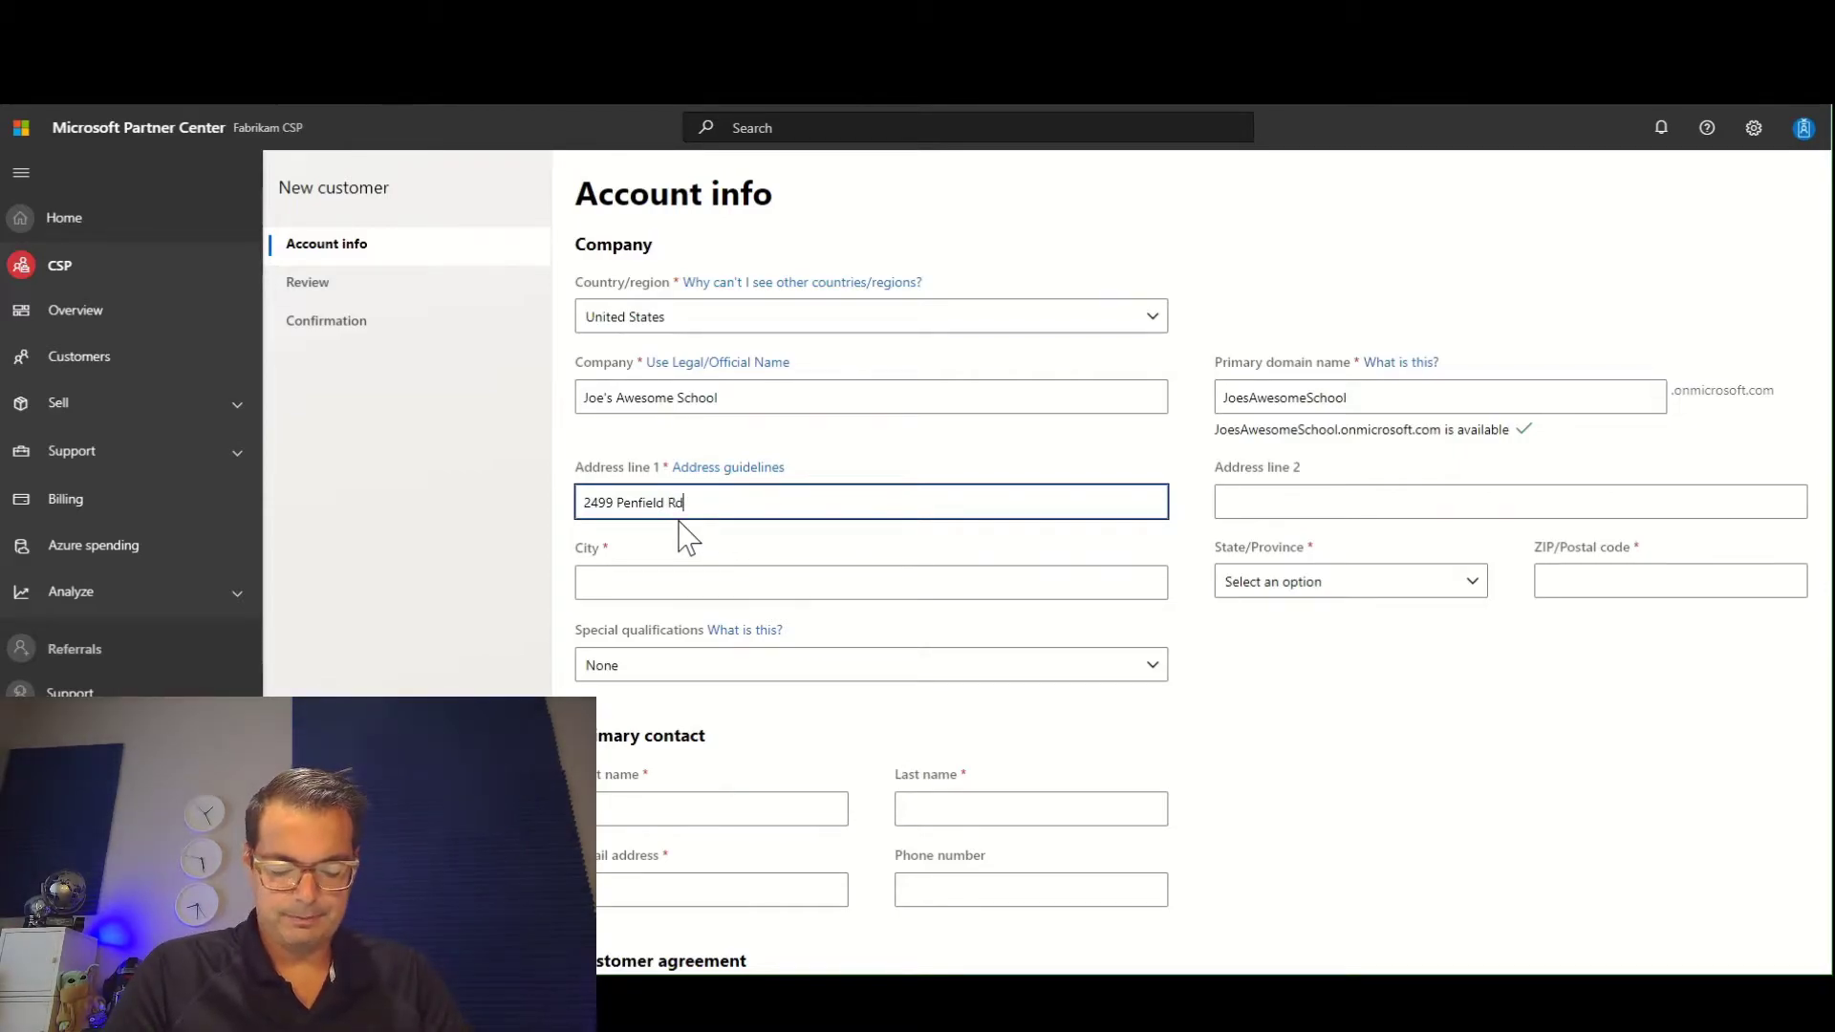
left_click(666, 581)
type("Fairport")
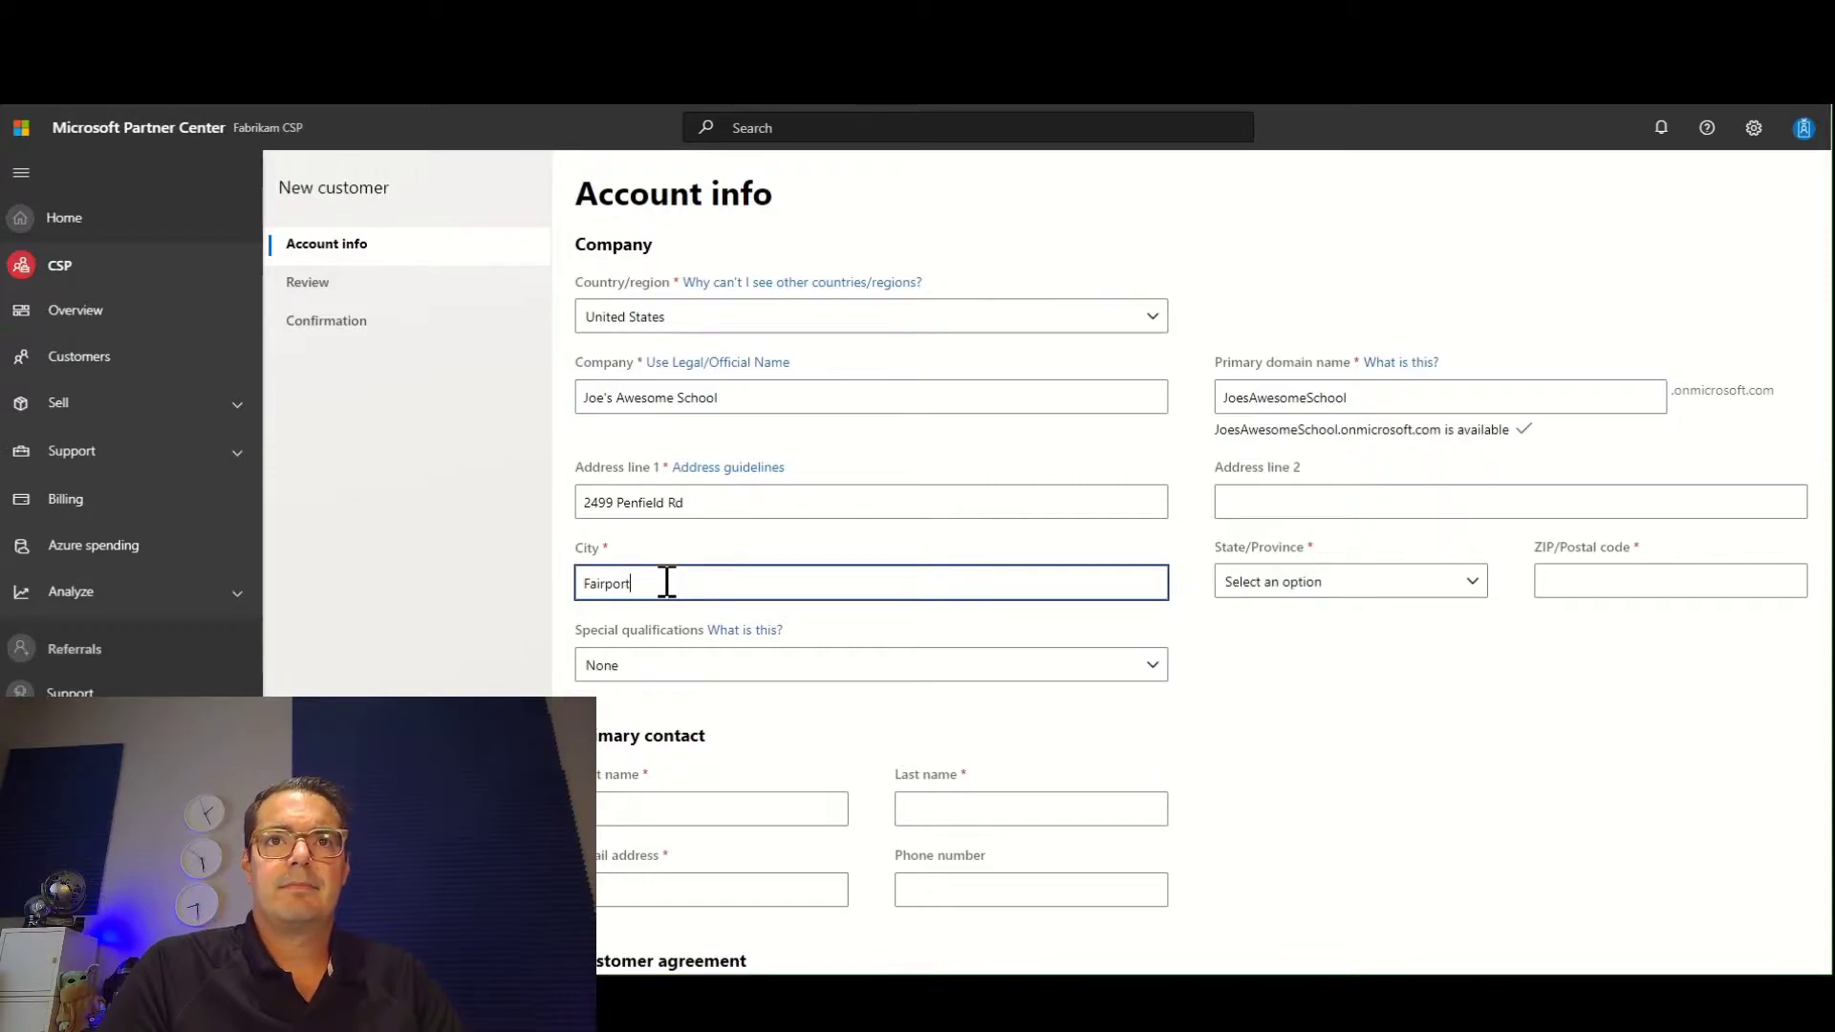
Complete the company's state and ZIP code and set the special qualifications to Education.
left_click(1334, 588)
scroll(1334, 387, "down", 5)
scroll(1338, 384, "down", 3)
scroll(1333, 421, "down", 2)
left_click(1322, 396)
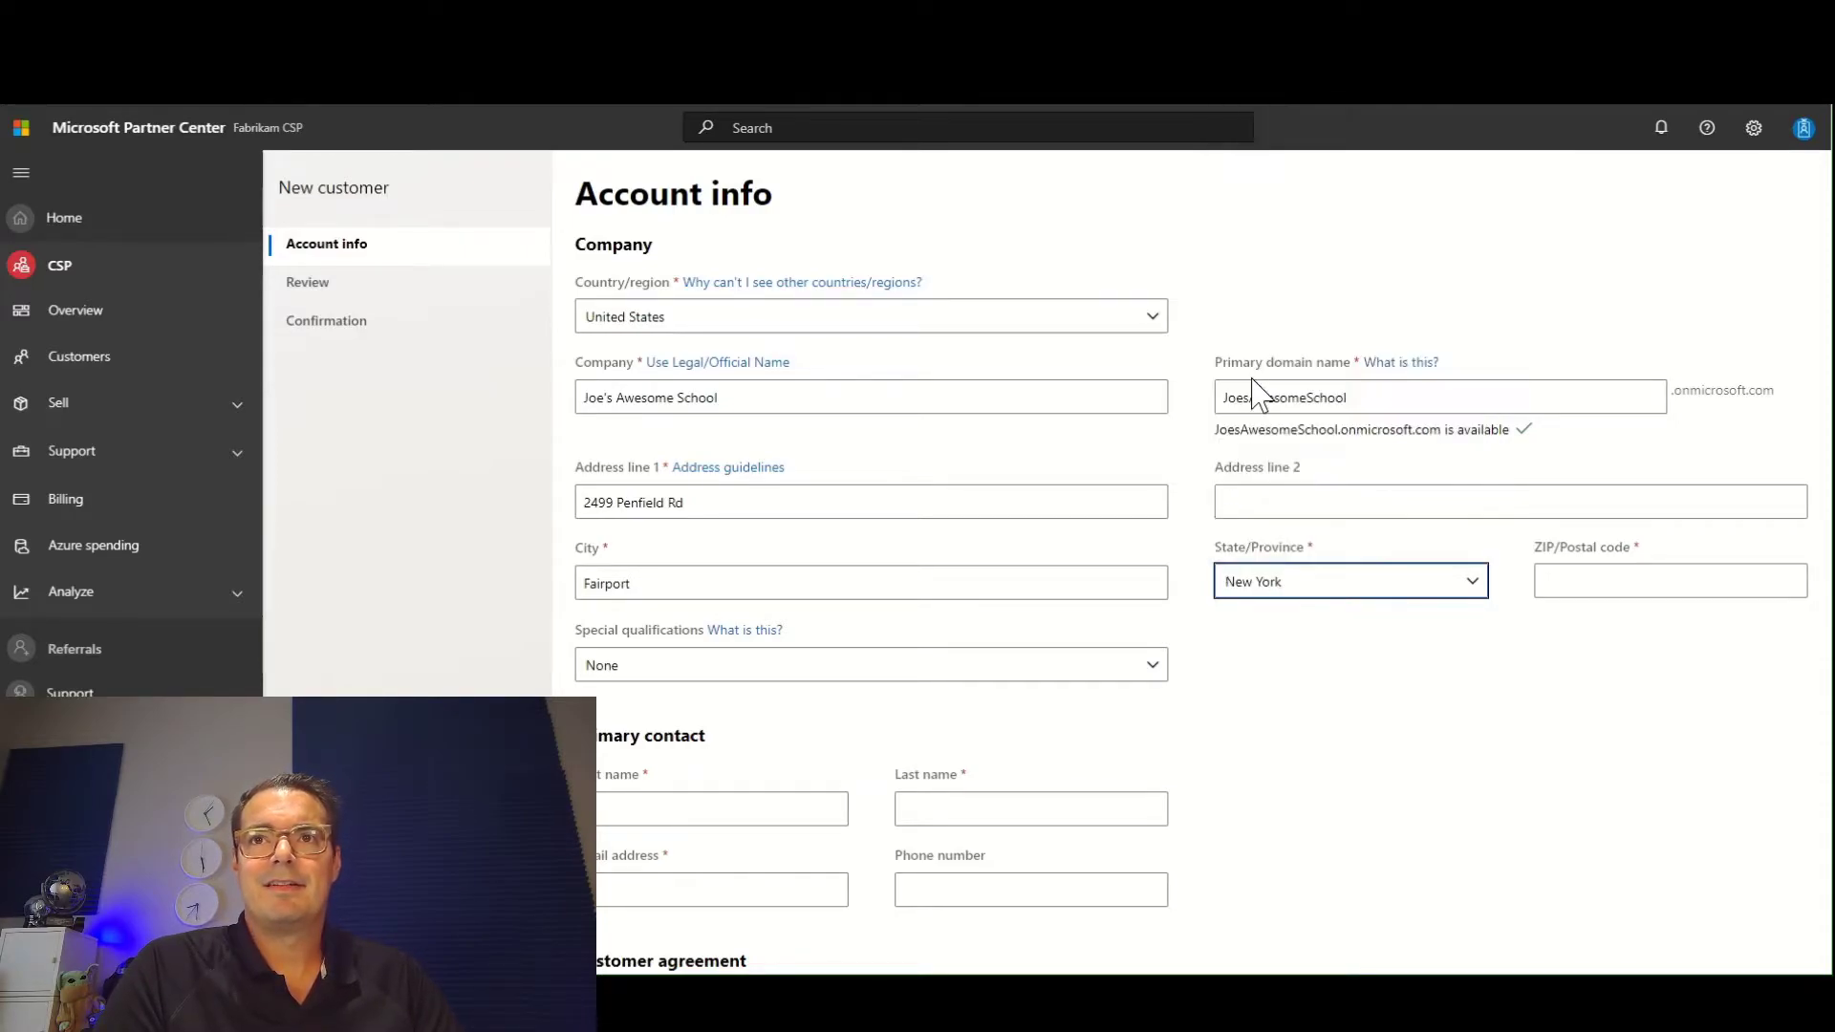
left_click(1638, 578)
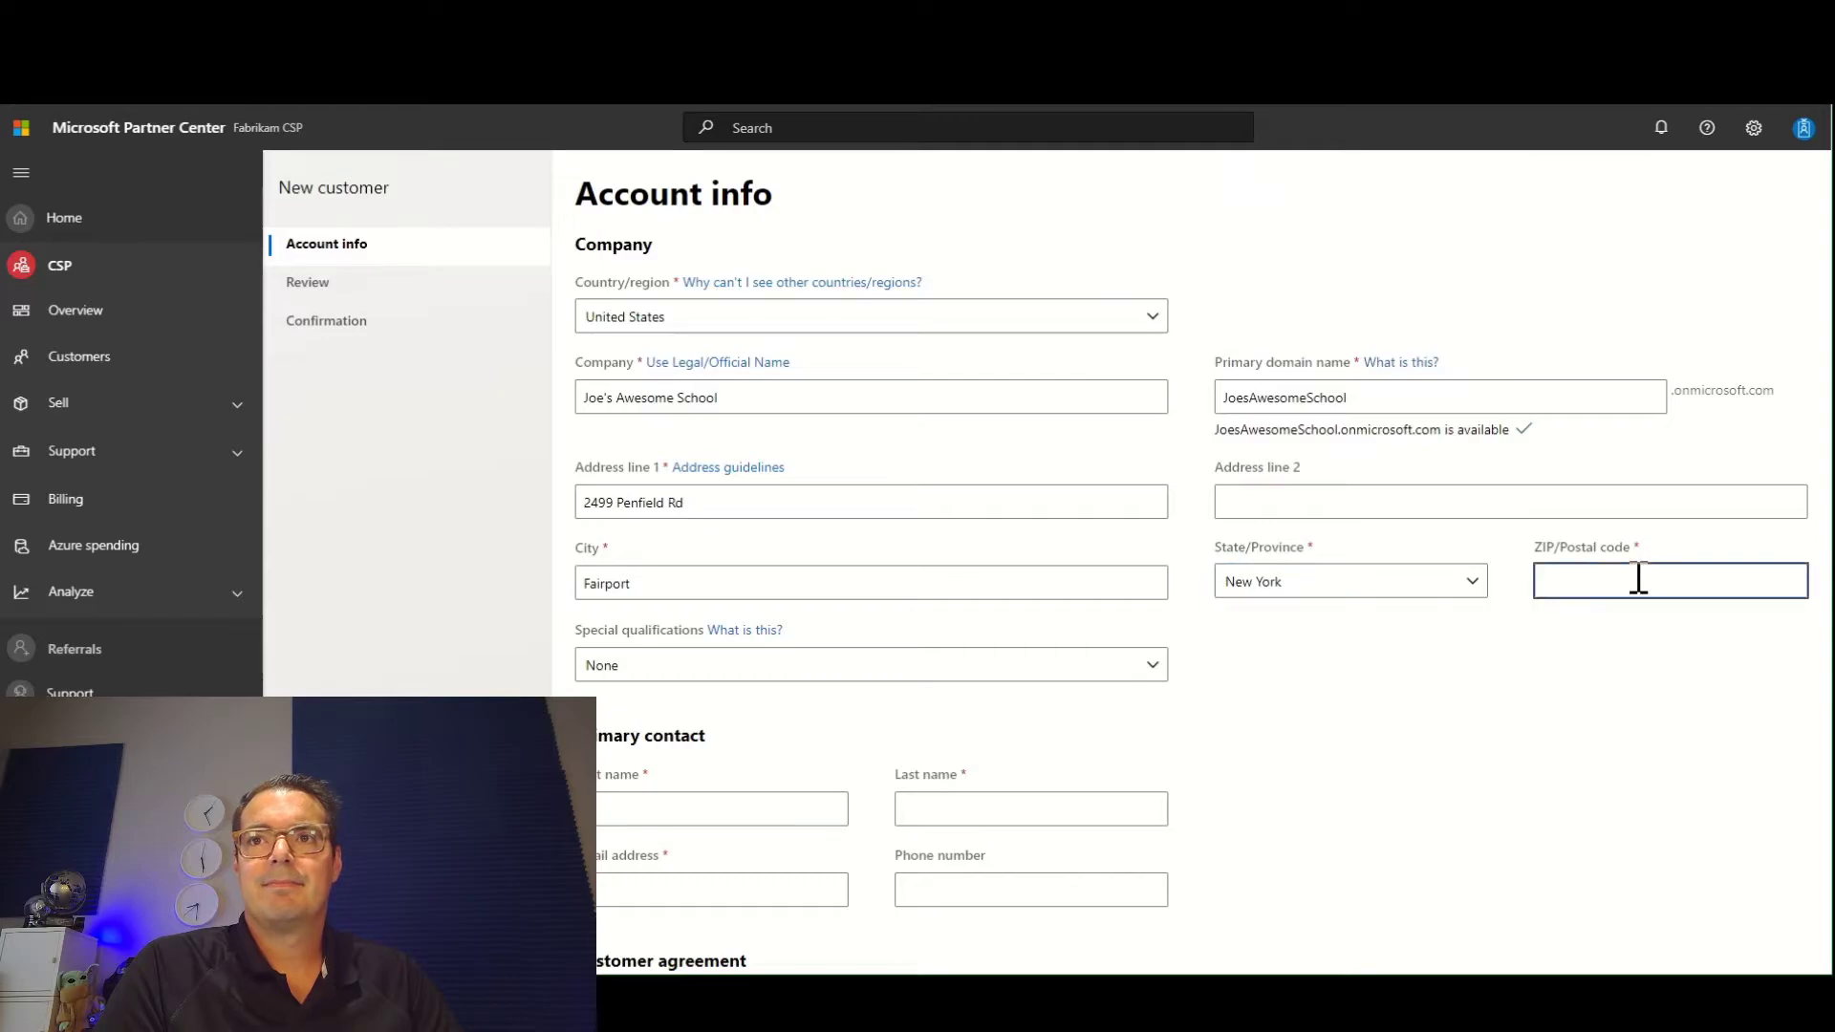
type("14450")
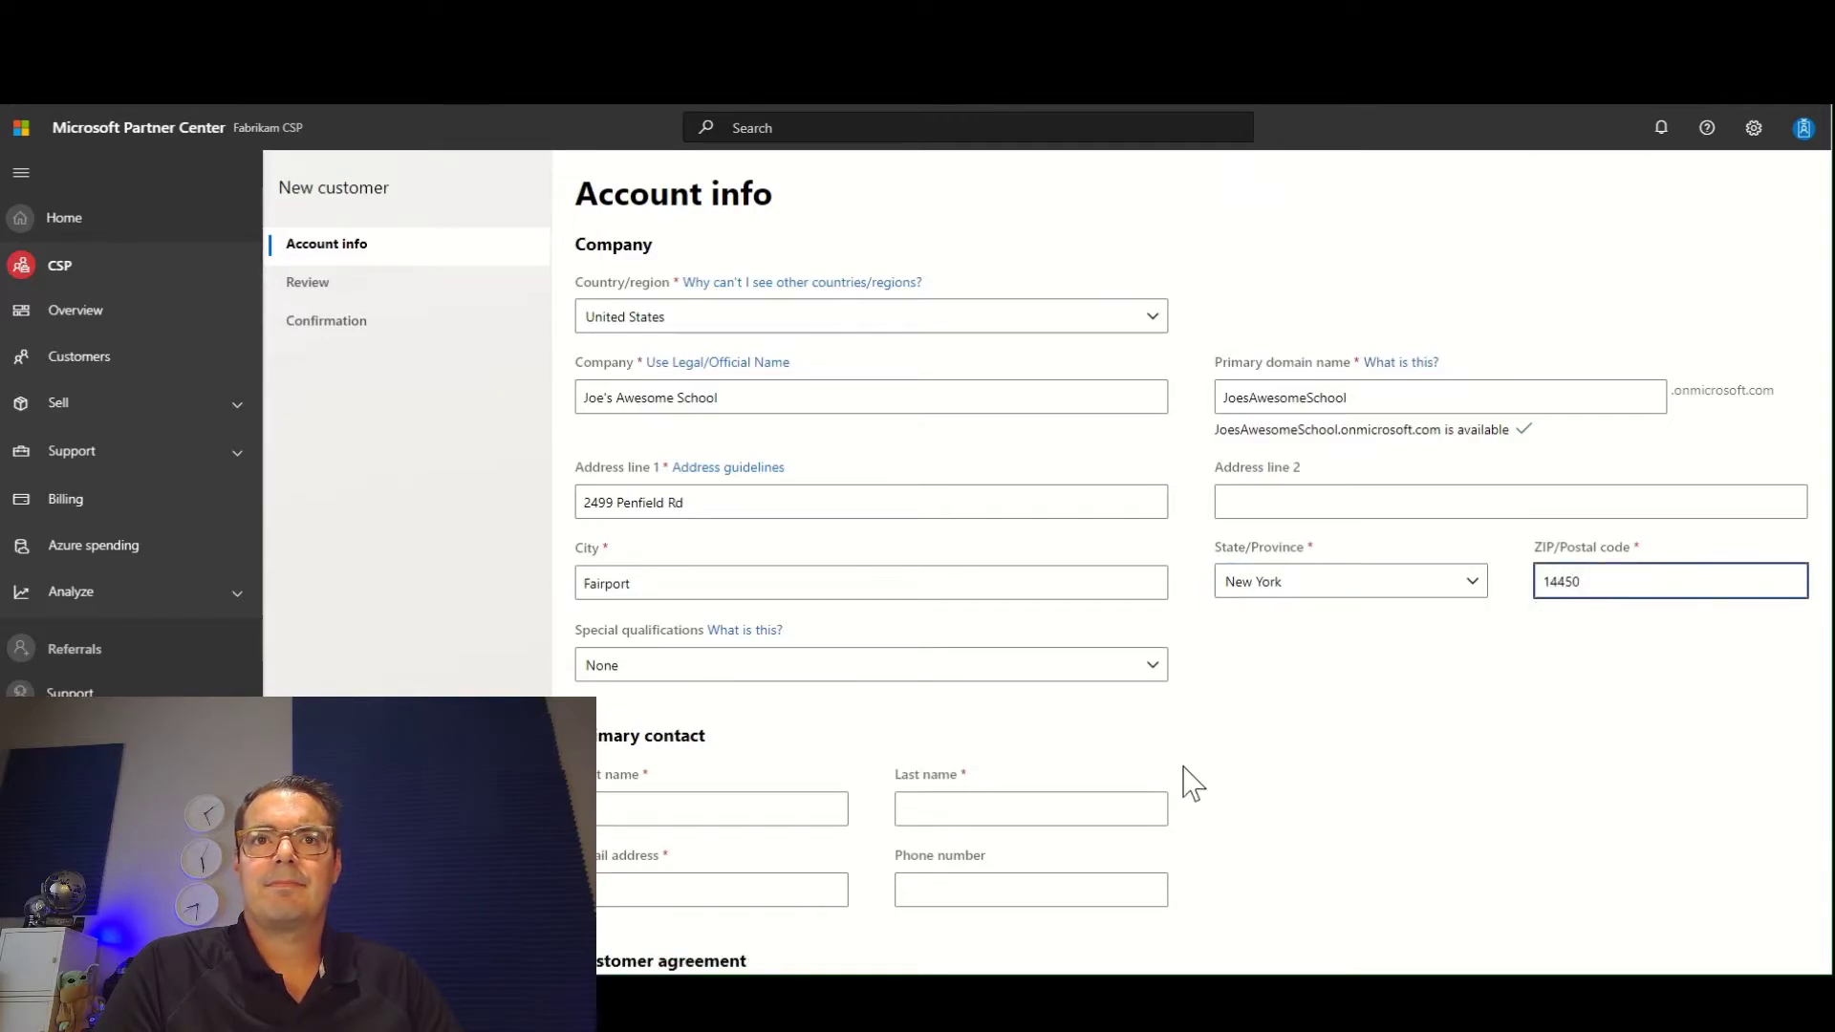
left_click(1120, 669)
left_click(1019, 734)
Fill in the primary contact's first name, last name and email address.
scroll(1108, 785, "down", 1)
left_click(732, 695)
type("joe")
key("BackSpace")
key("BackSpace")
key("BackSpace")
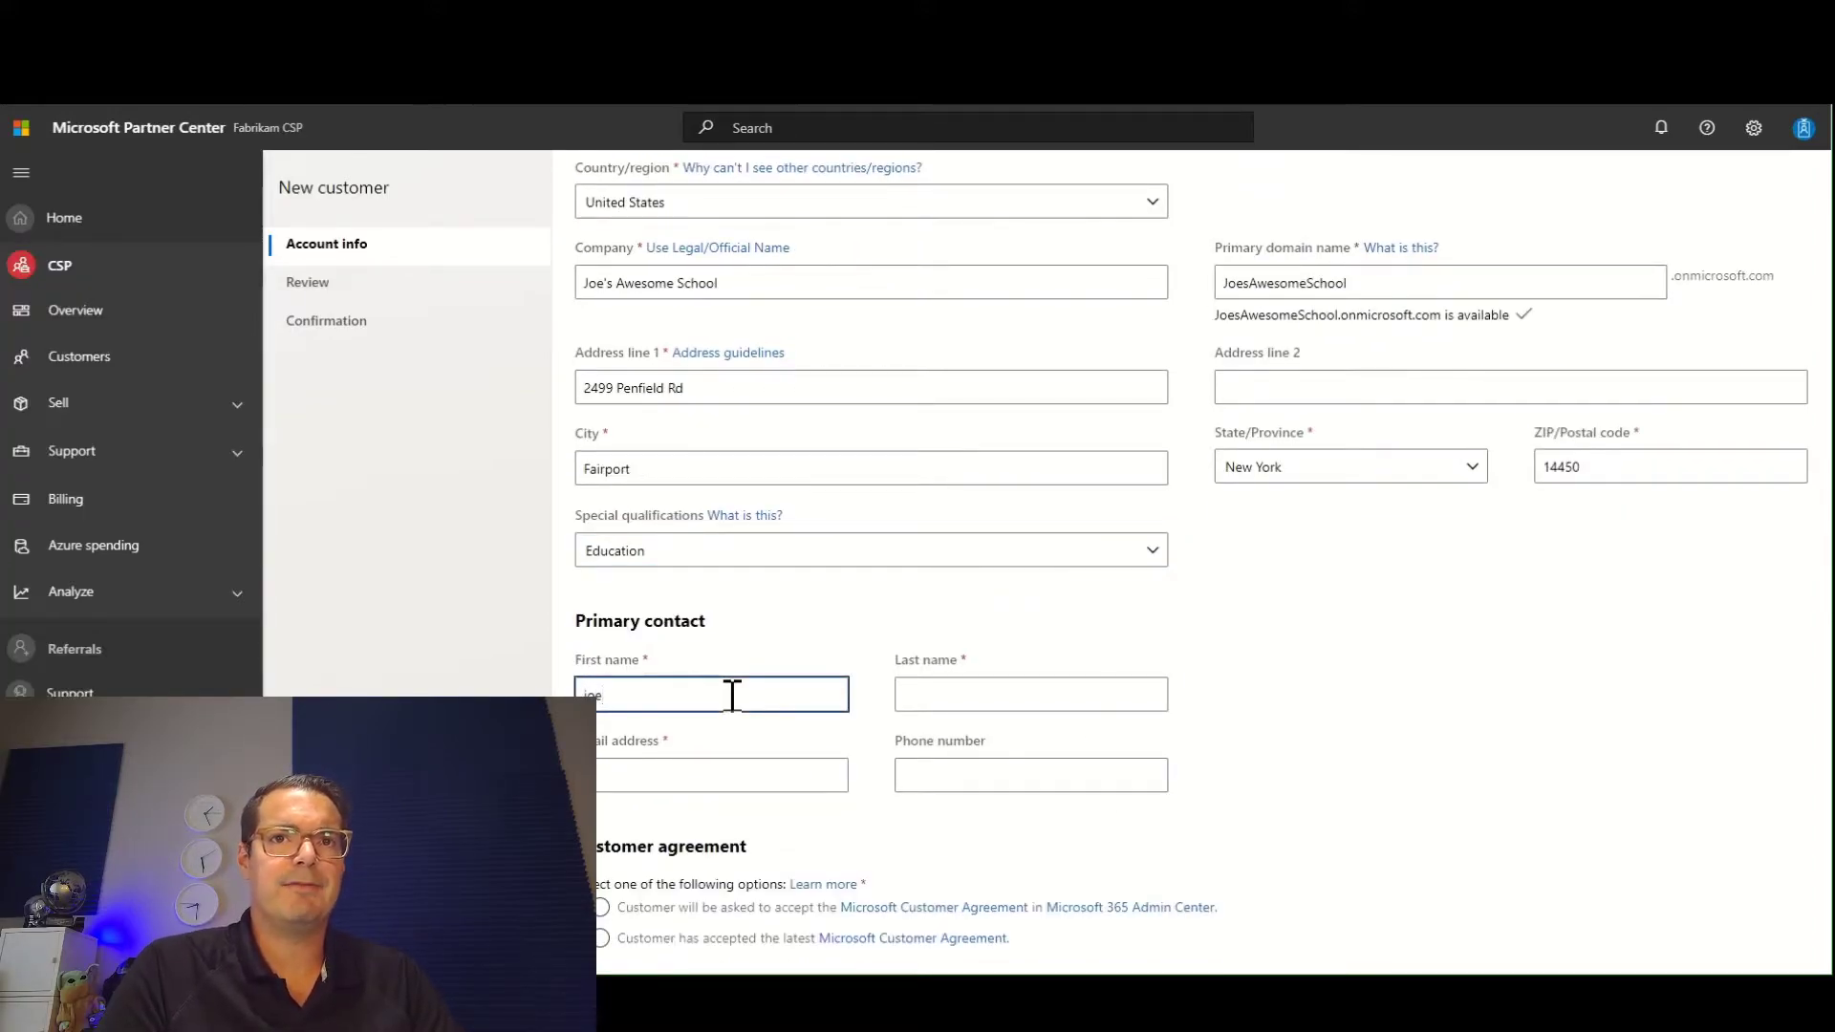
type("J")
key("Tab")
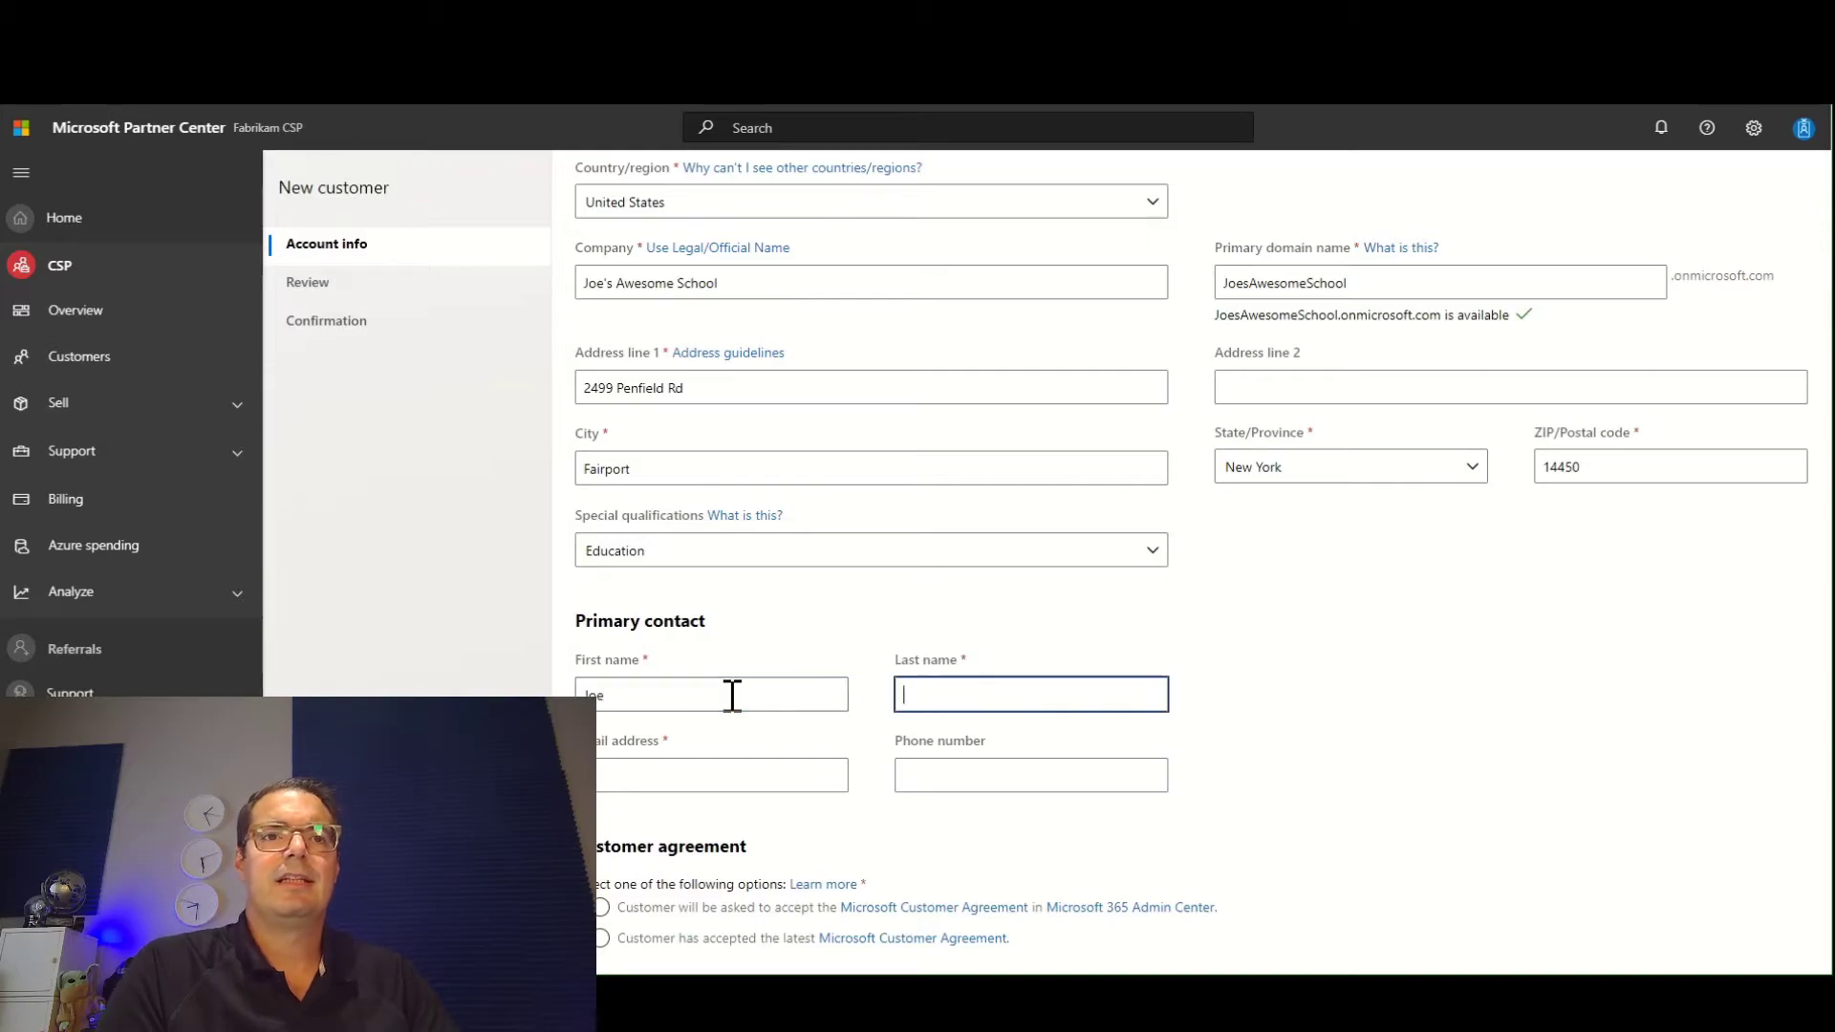
key("Tab")
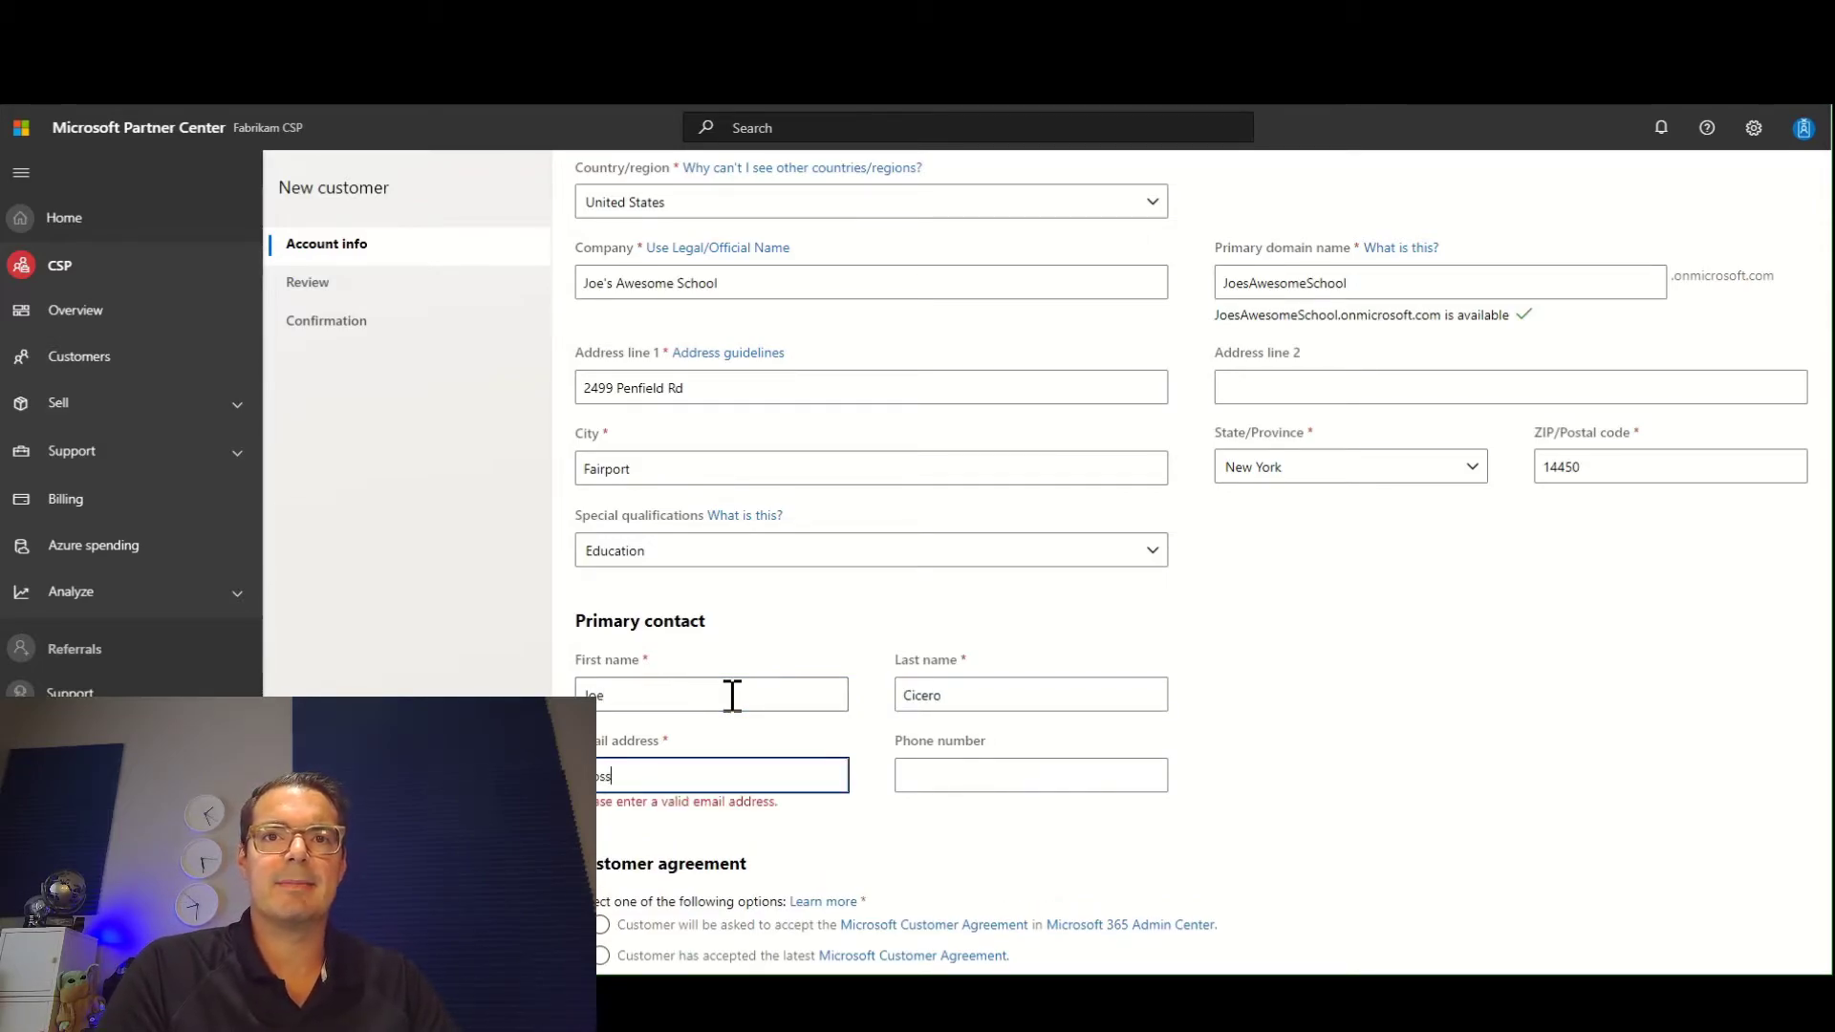
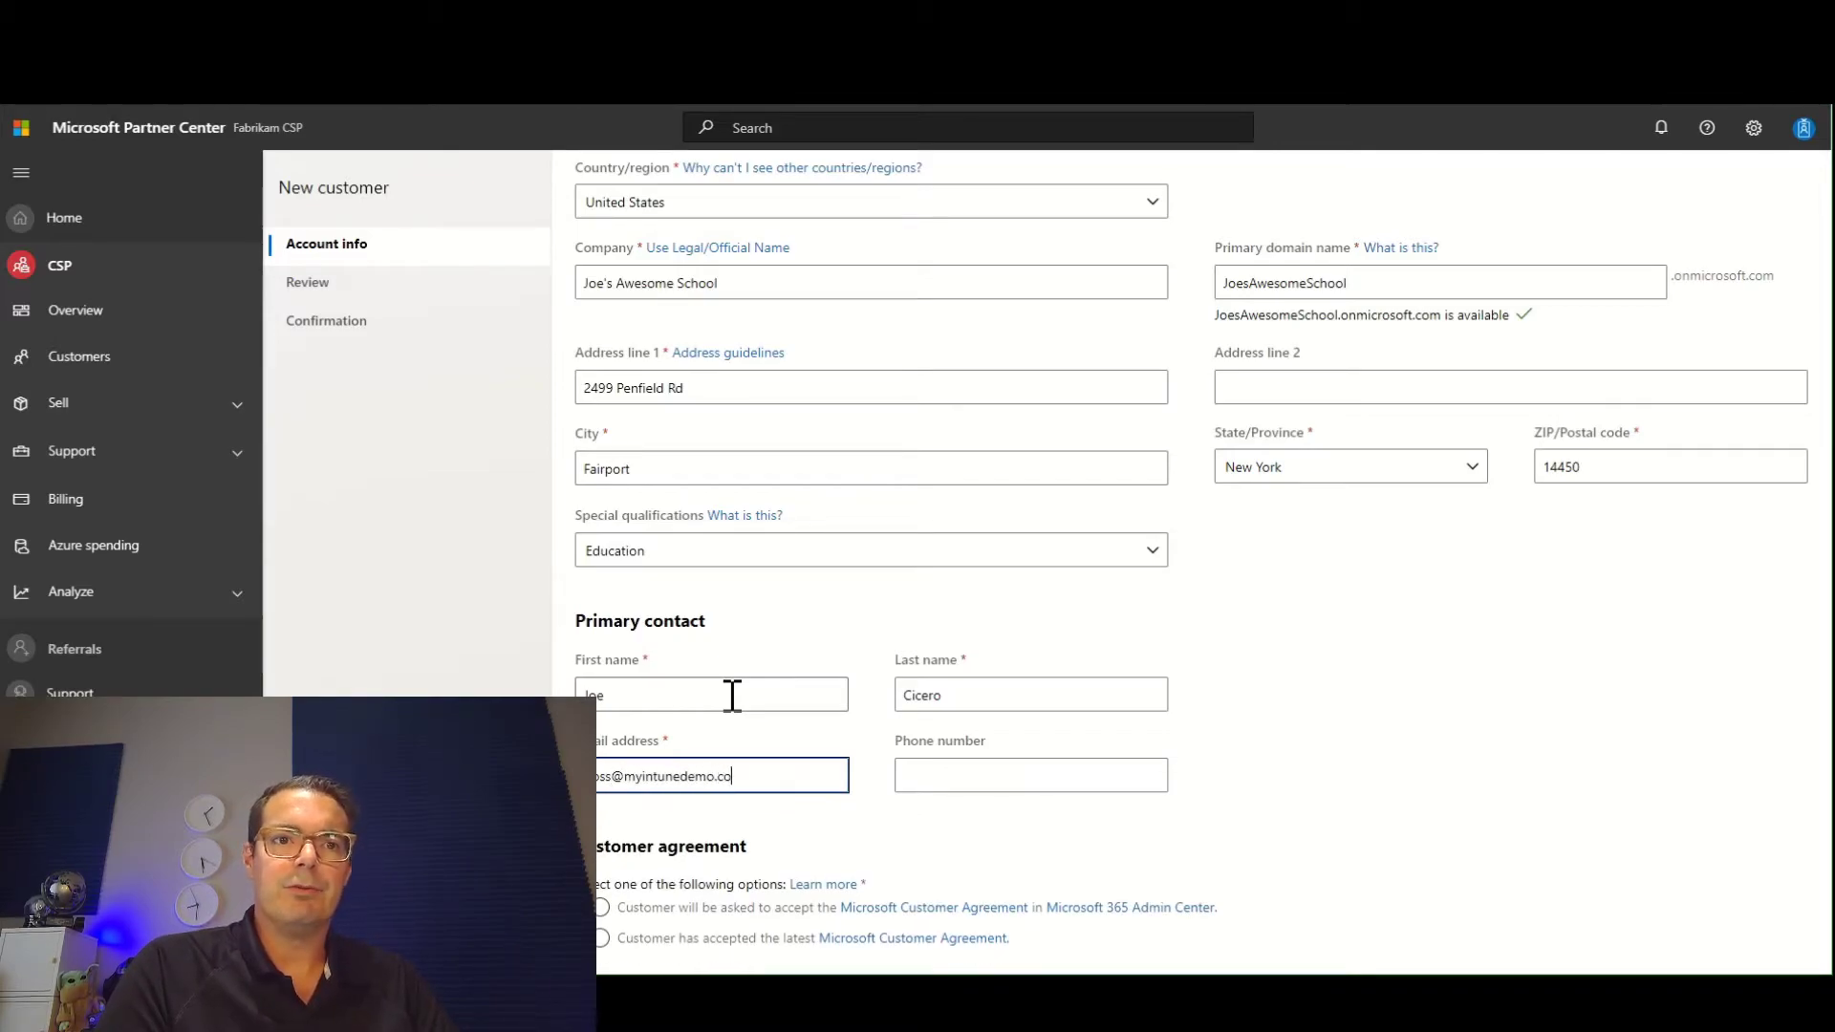
Mark the customer as having accepted the latest Microsoft Customer Agreement, then proceed through the review and submit the new customer.
scroll(807, 761, "down", 1)
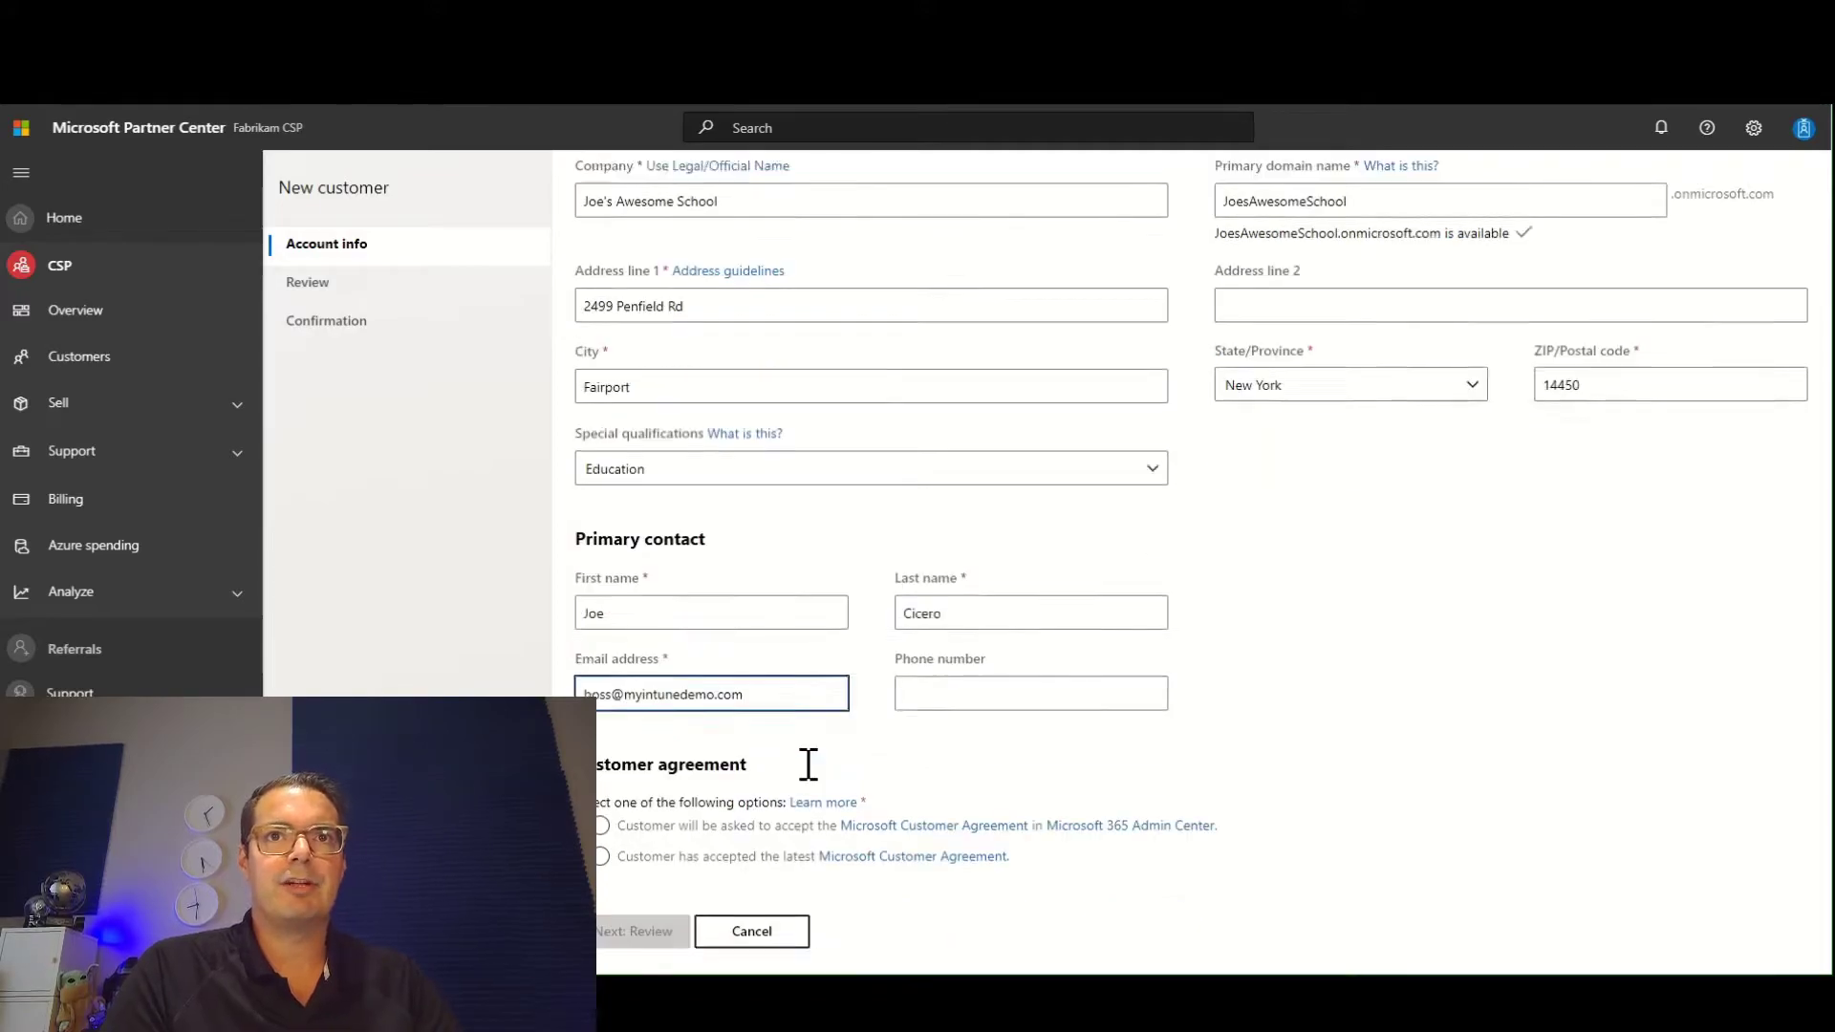
left_click(637, 832)
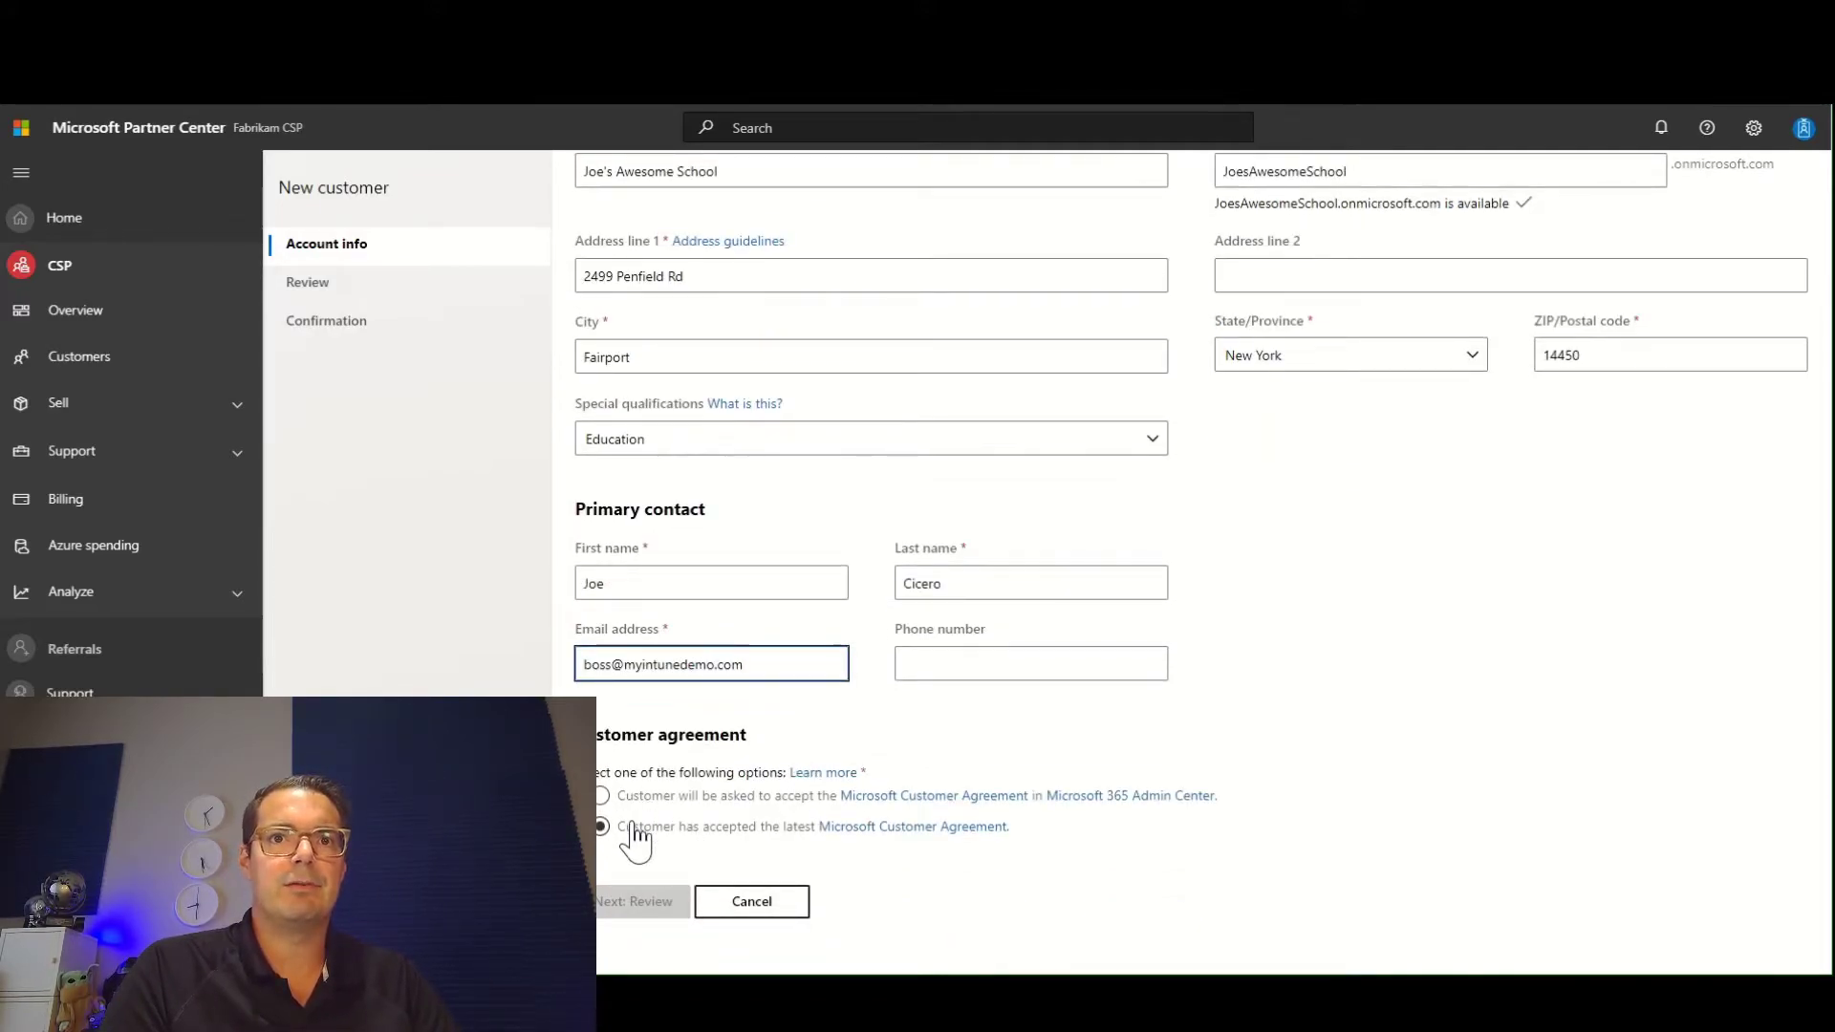
left_click(634, 841)
scroll(717, 856, "down", 2)
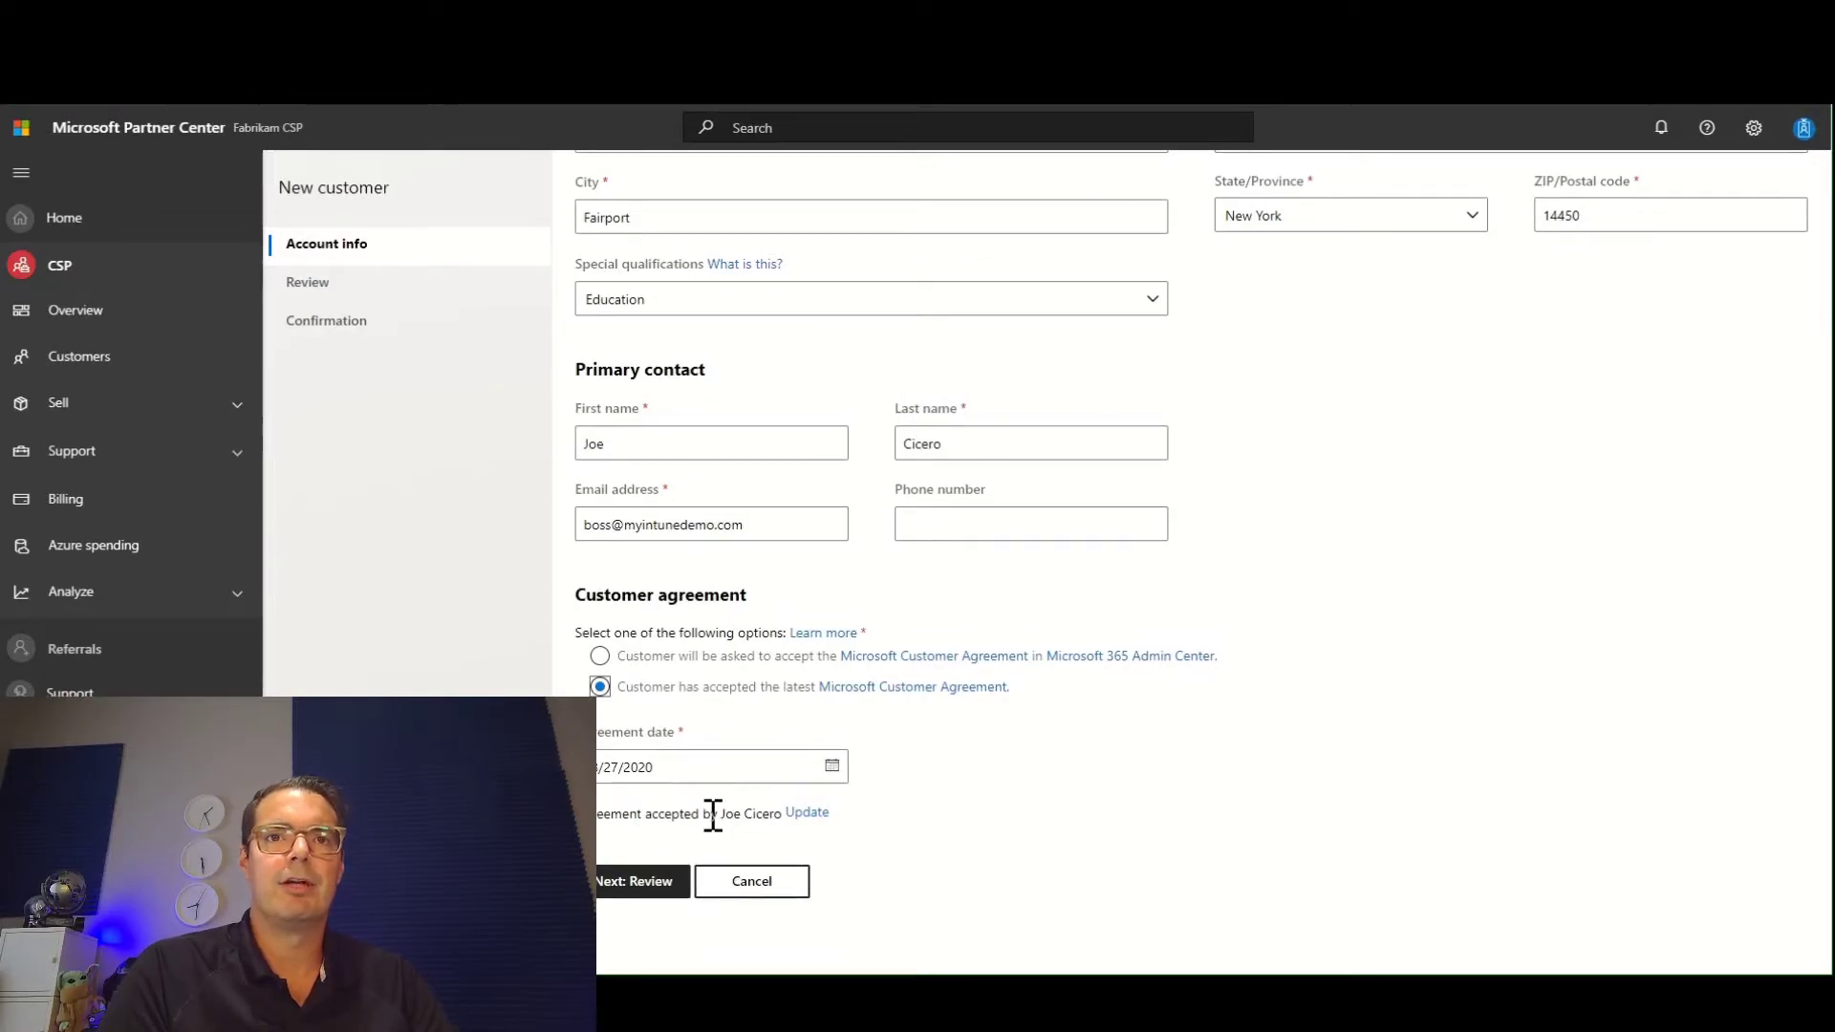
left_click(673, 884)
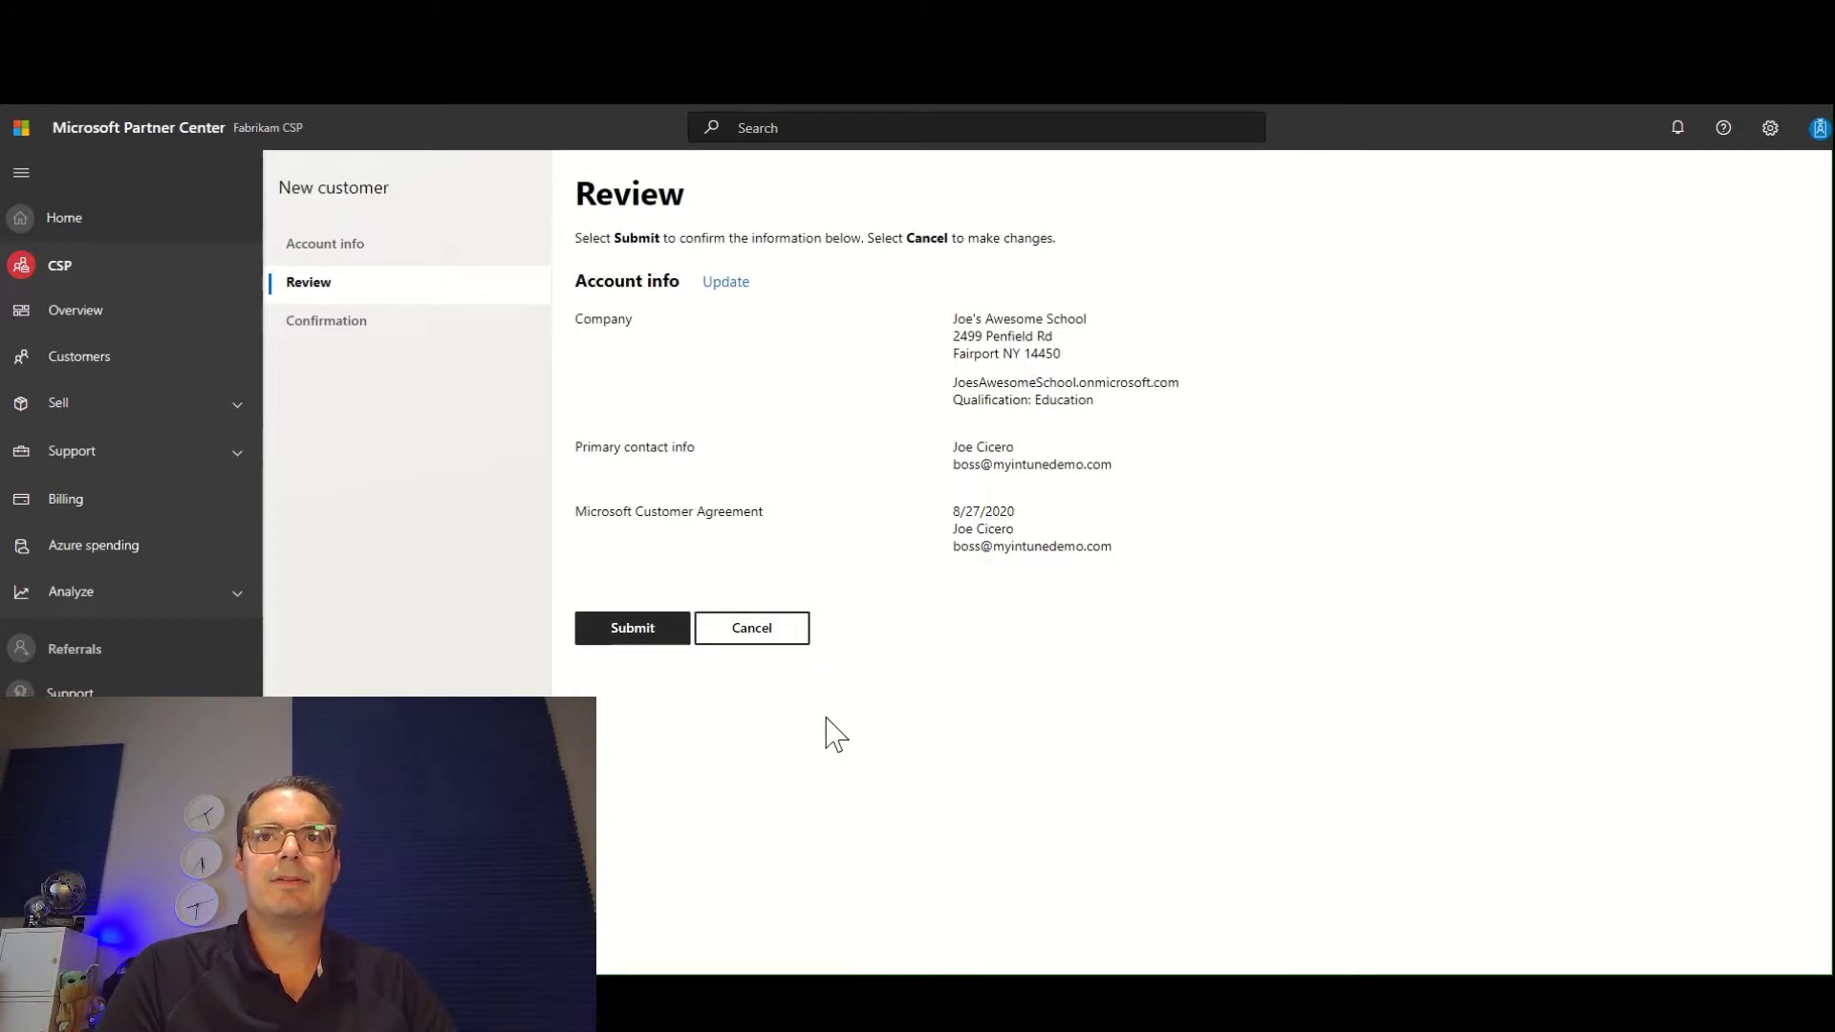
left_click(634, 633)
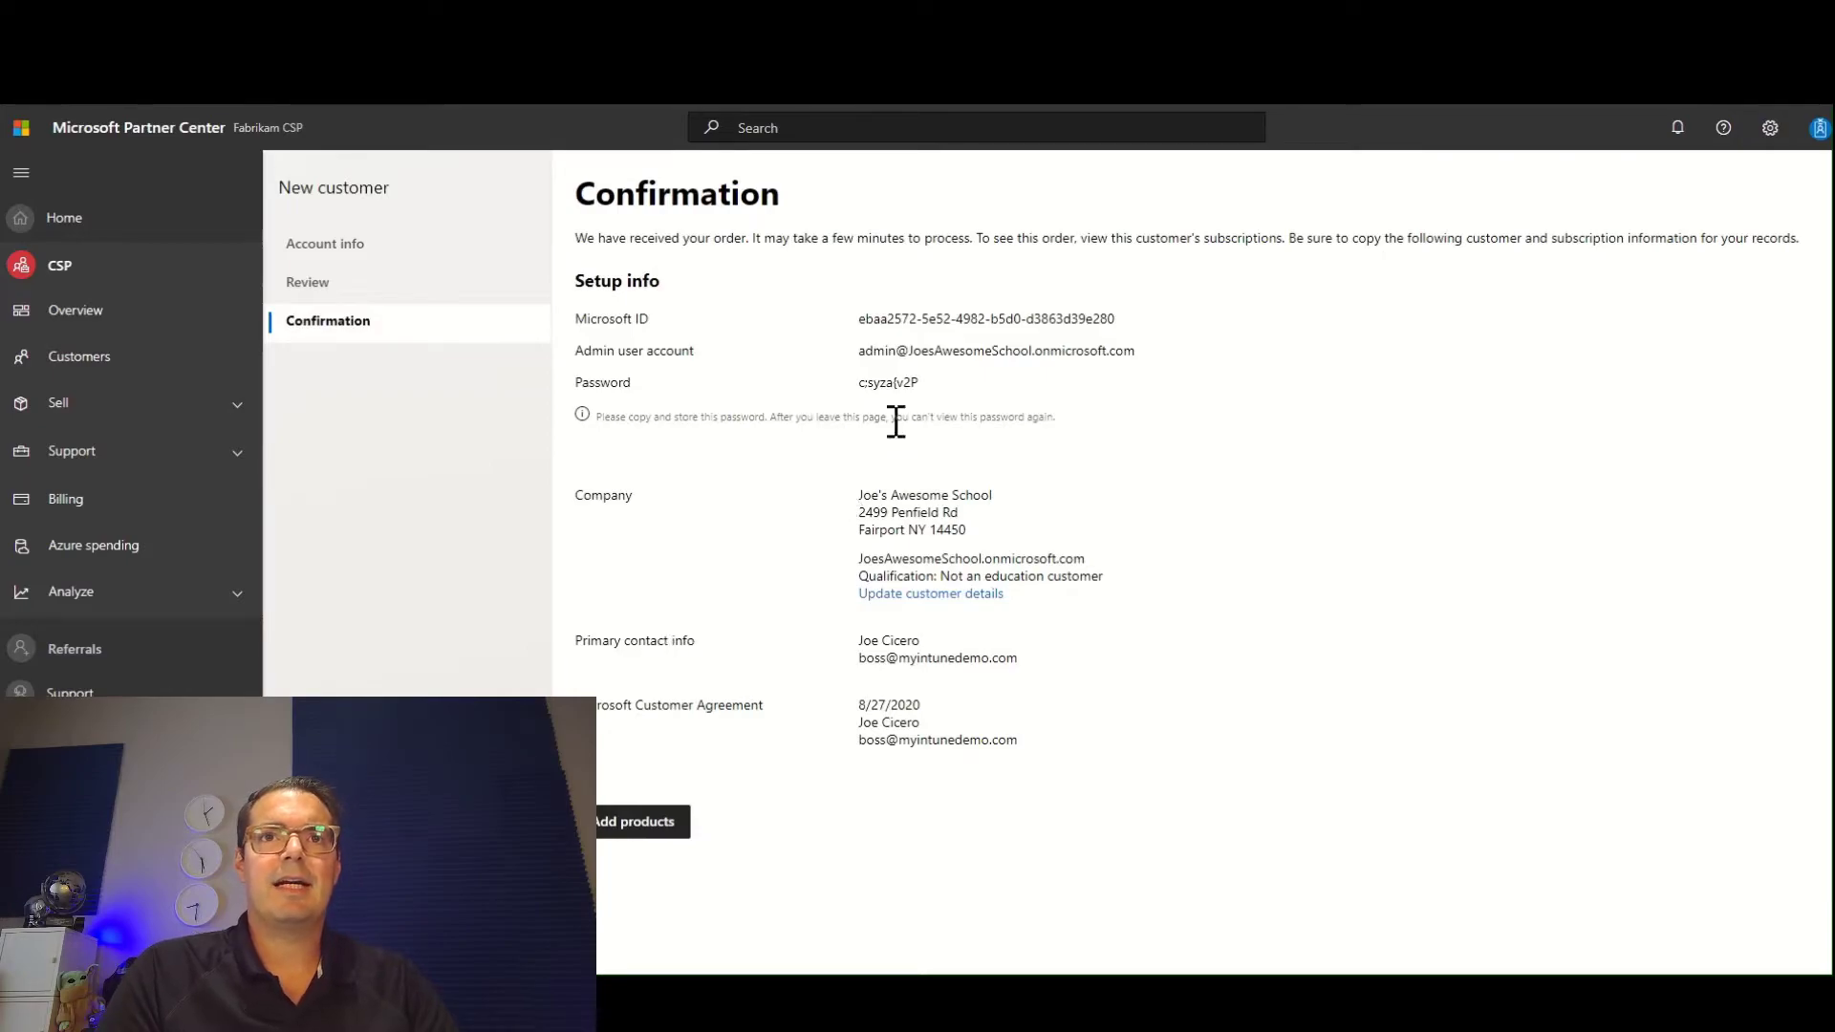
Examine the new tenant's Microsoft ID, admin user account and password in the setup info.
triple_click(950, 318)
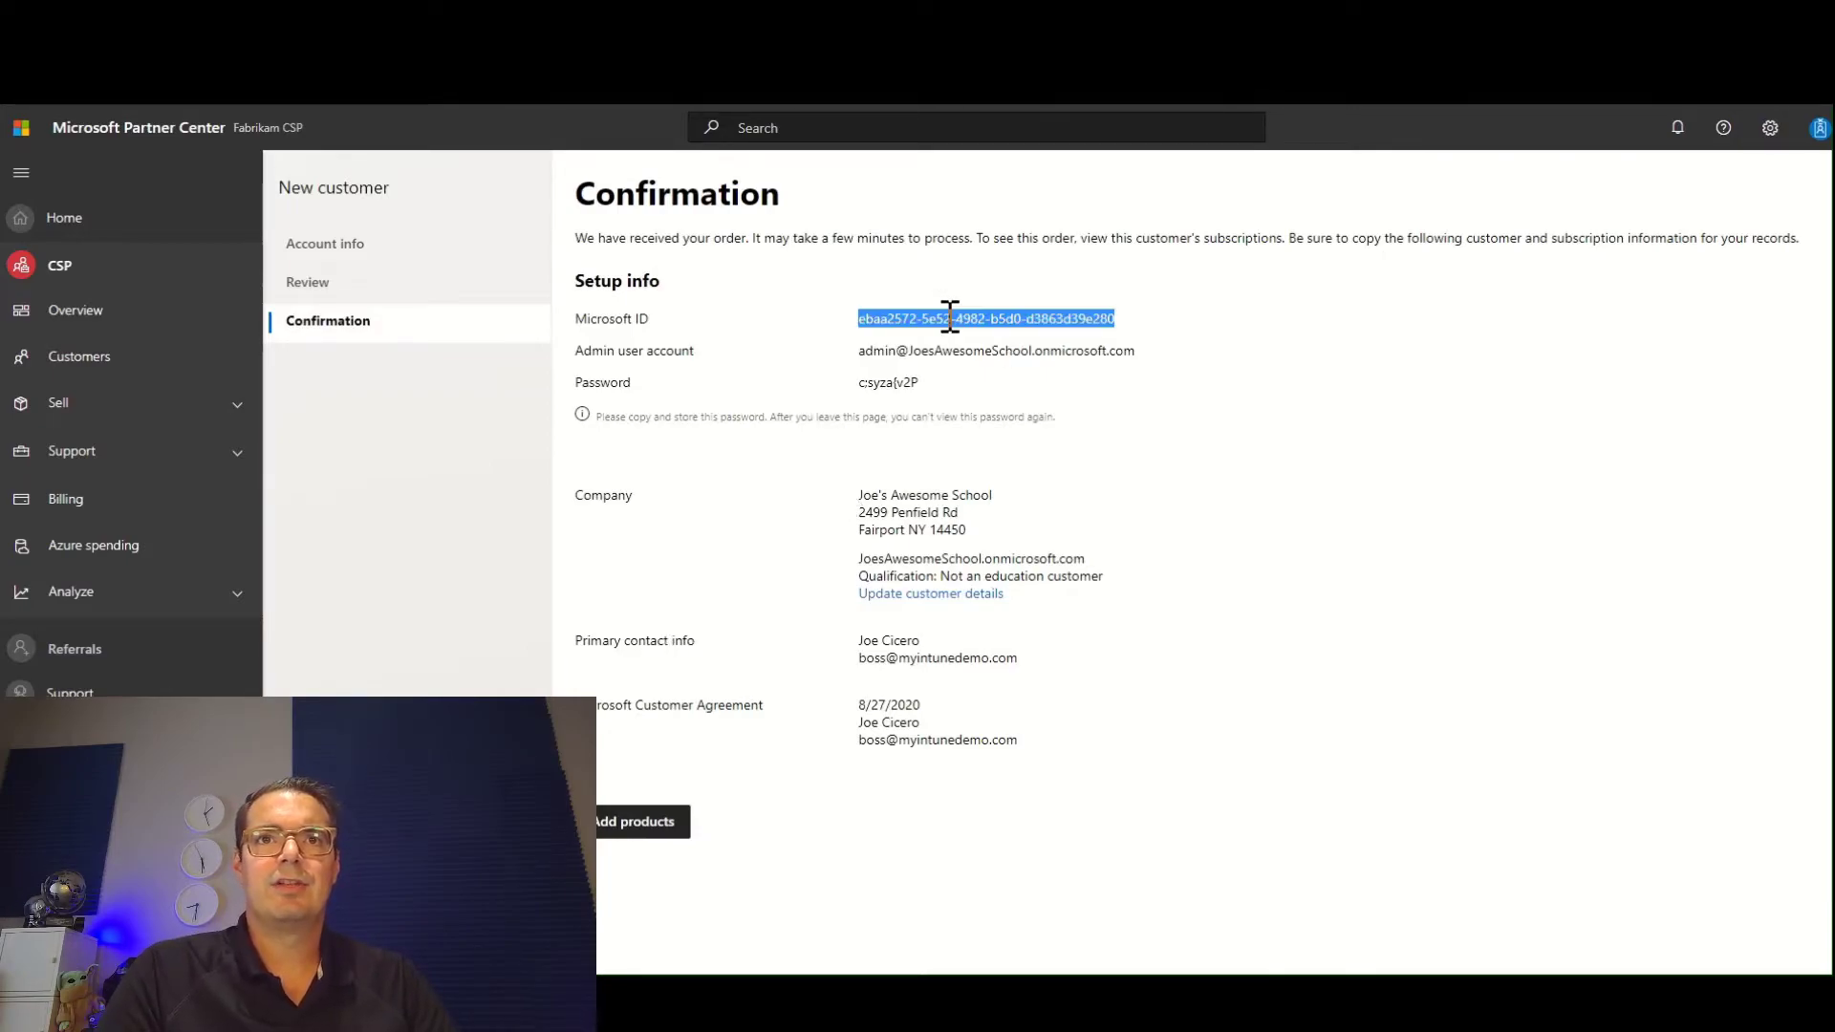
left_click(934, 351)
triple_click(934, 352)
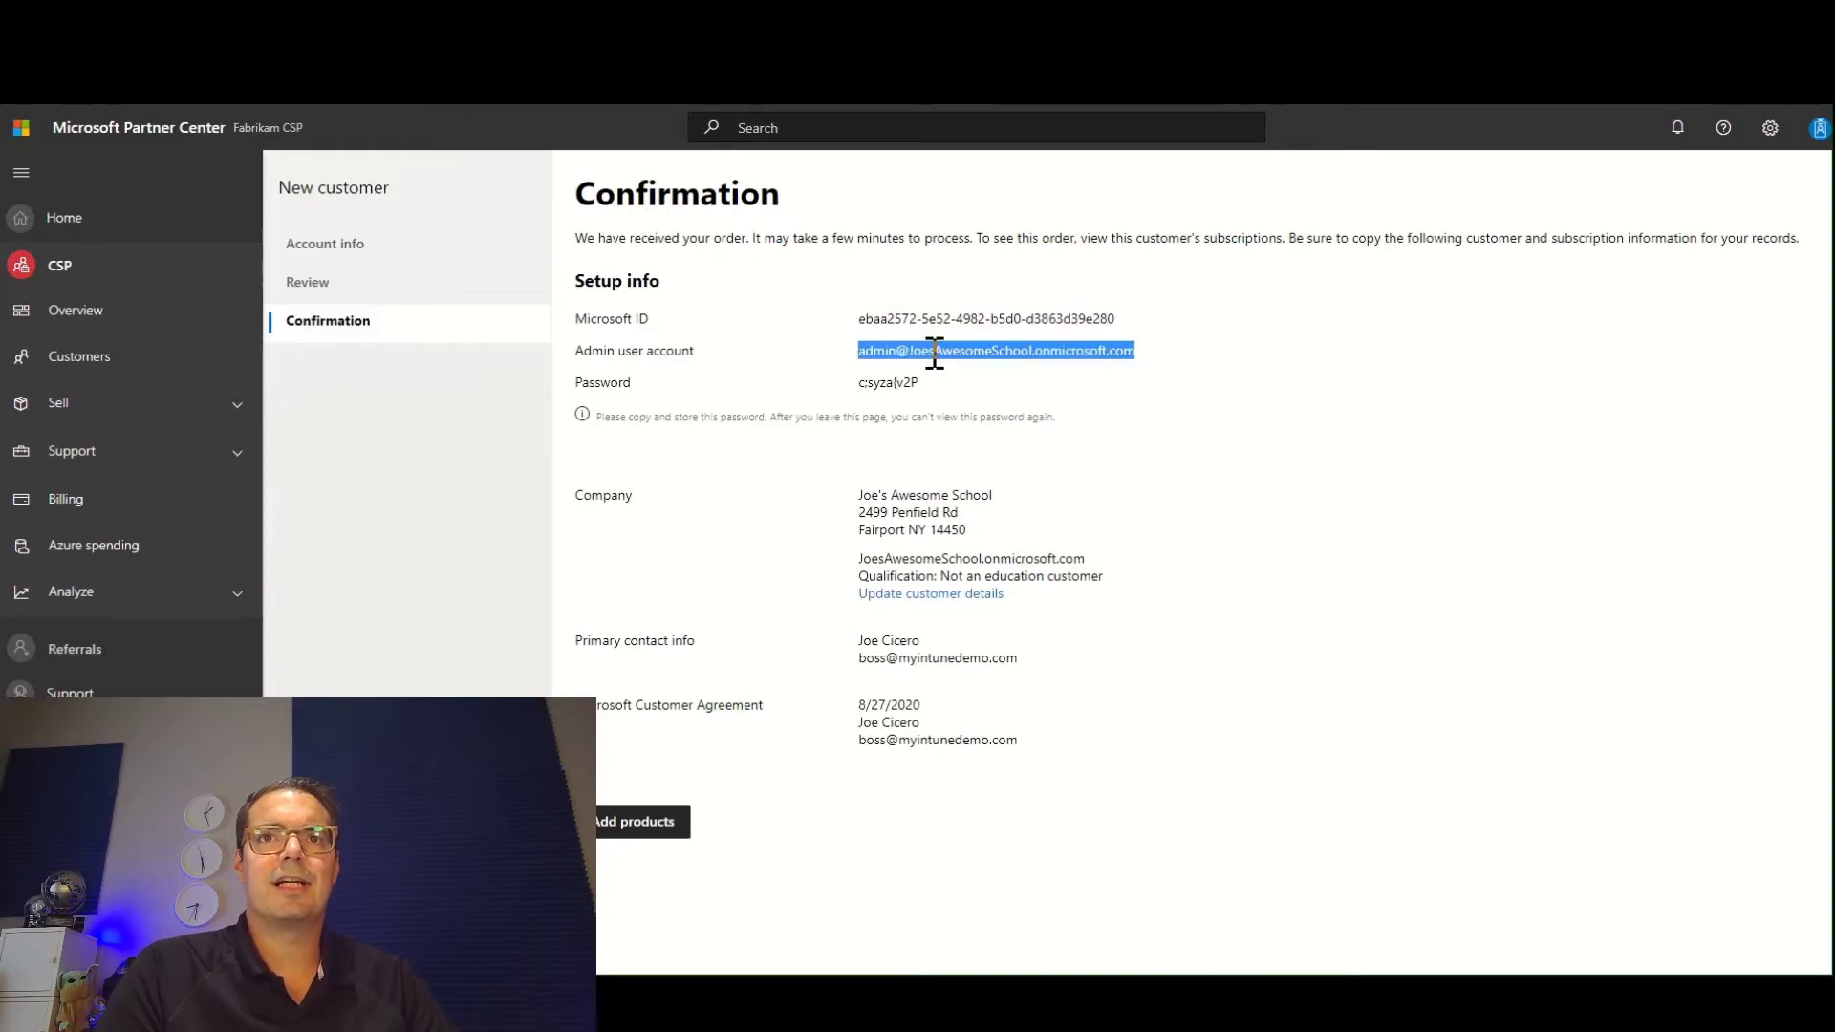
triple_click(915, 383)
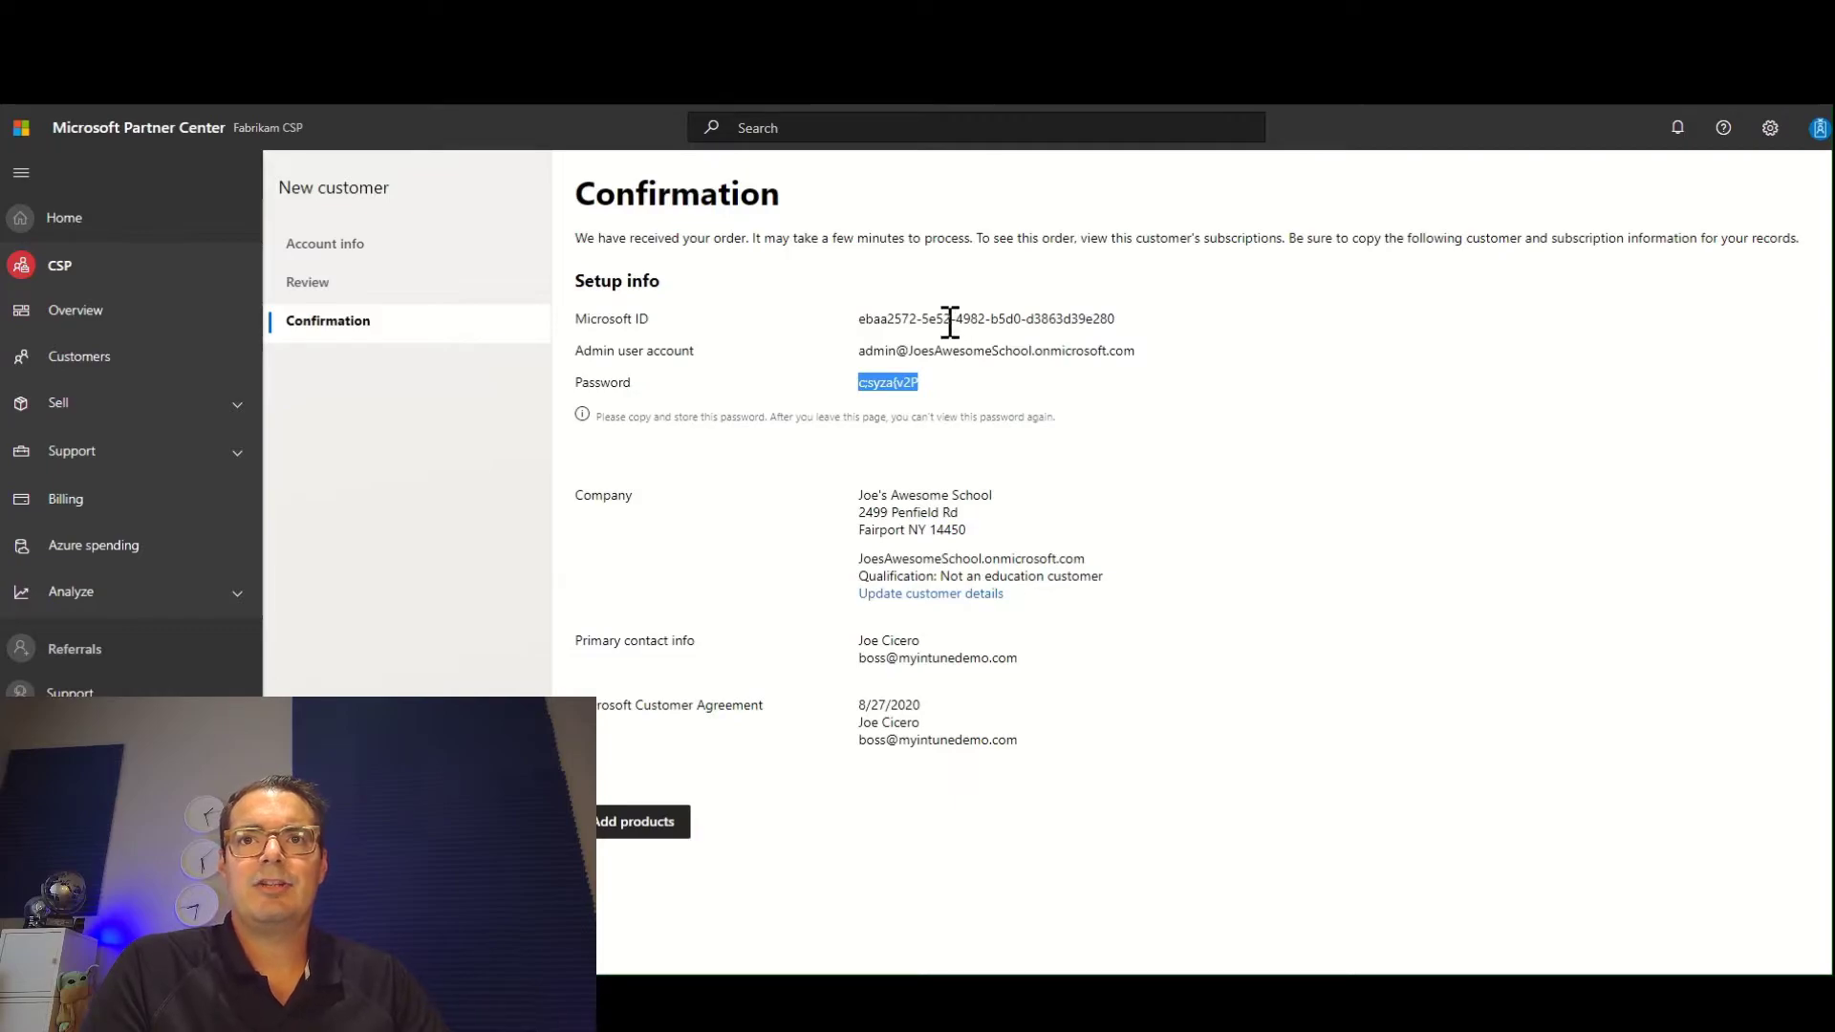
Copy the new tenant's admin user account and open portal.office.com in an InPrivate browser window.
triple_click(929, 349)
key("ctrl+c")
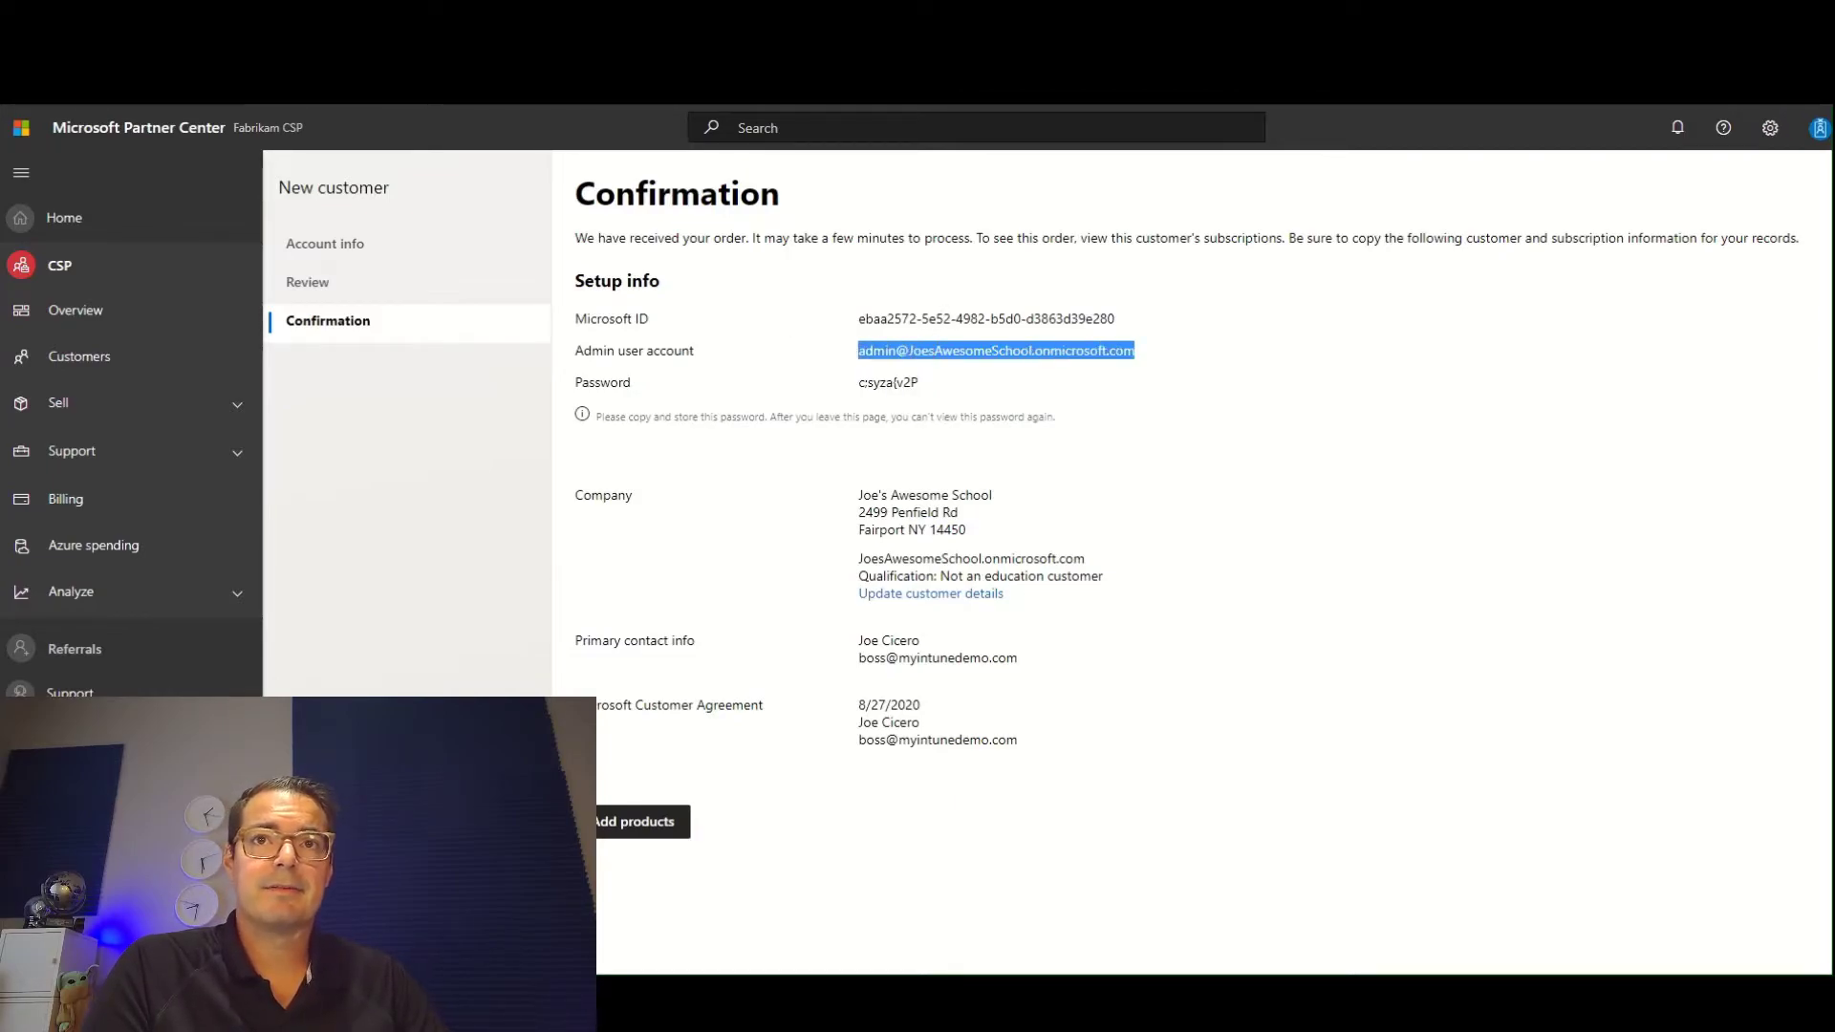
key("ctrl+shift+n")
type("port")
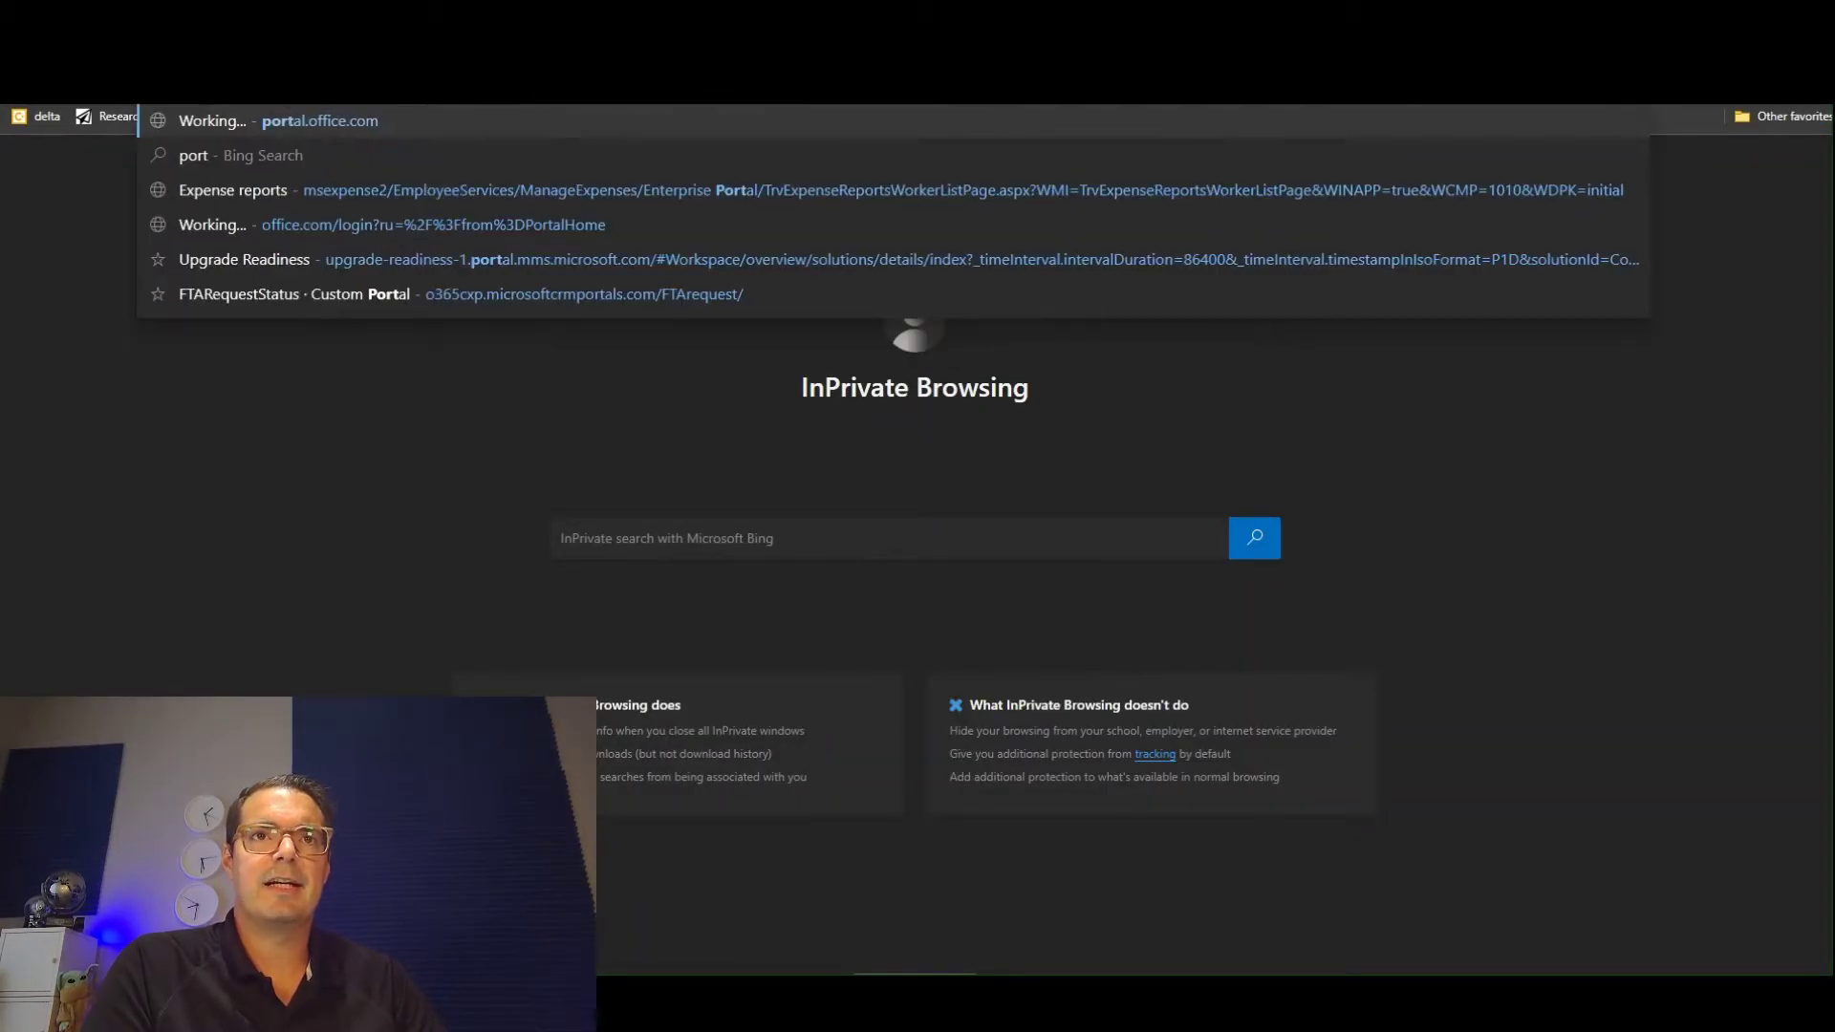
key("Return")
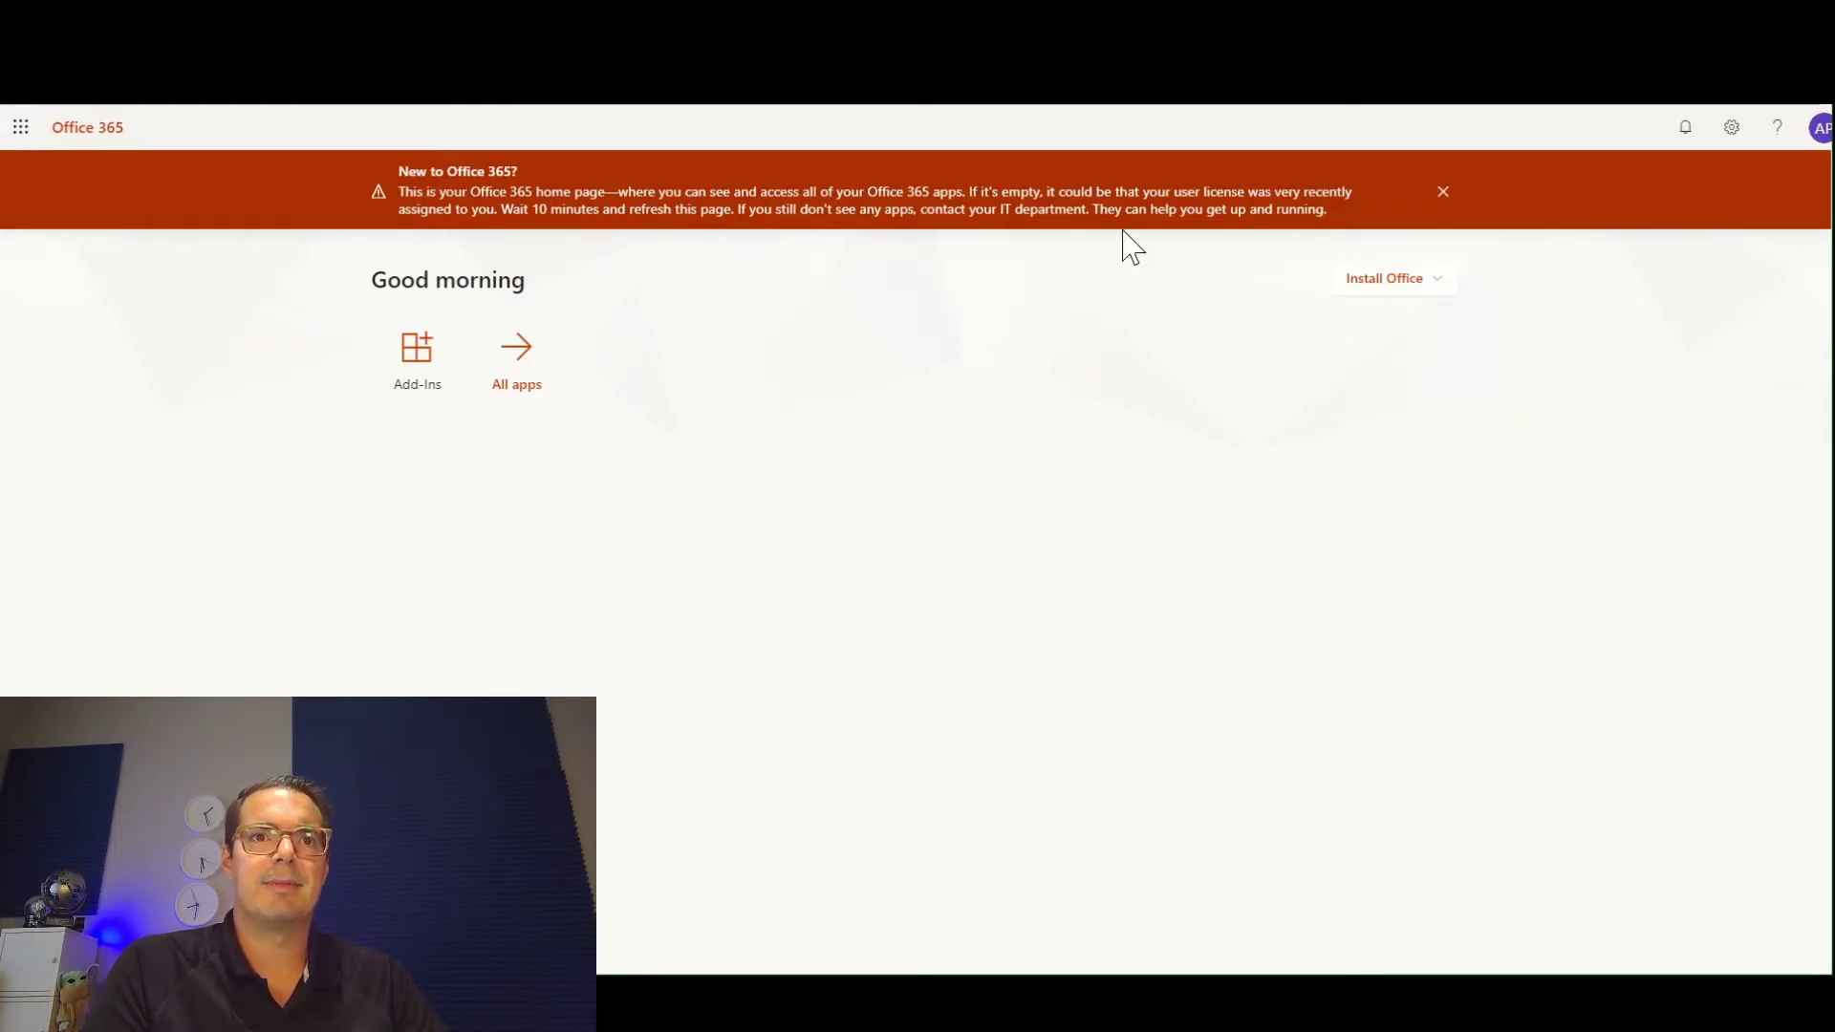
Sign out of the current Office 365 account, switch to a different account and enter the new tenant admin's email address.
left_click(1820, 134)
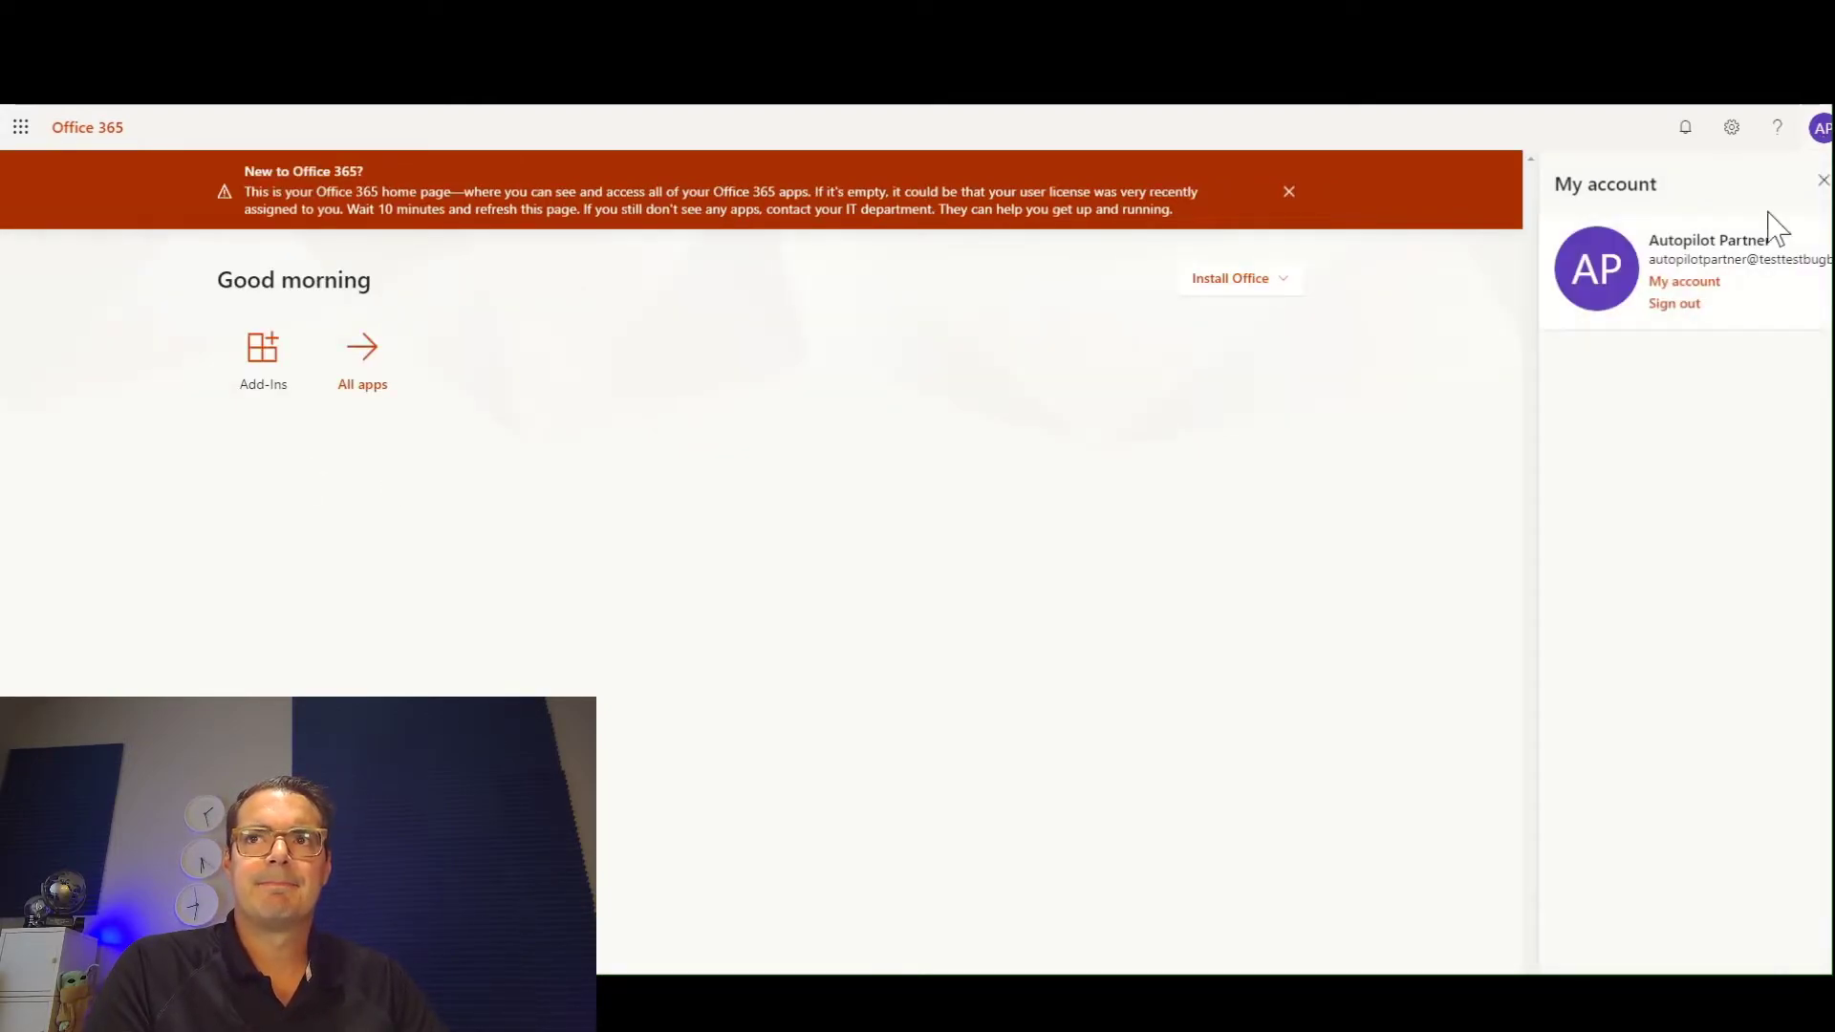
left_click(1674, 304)
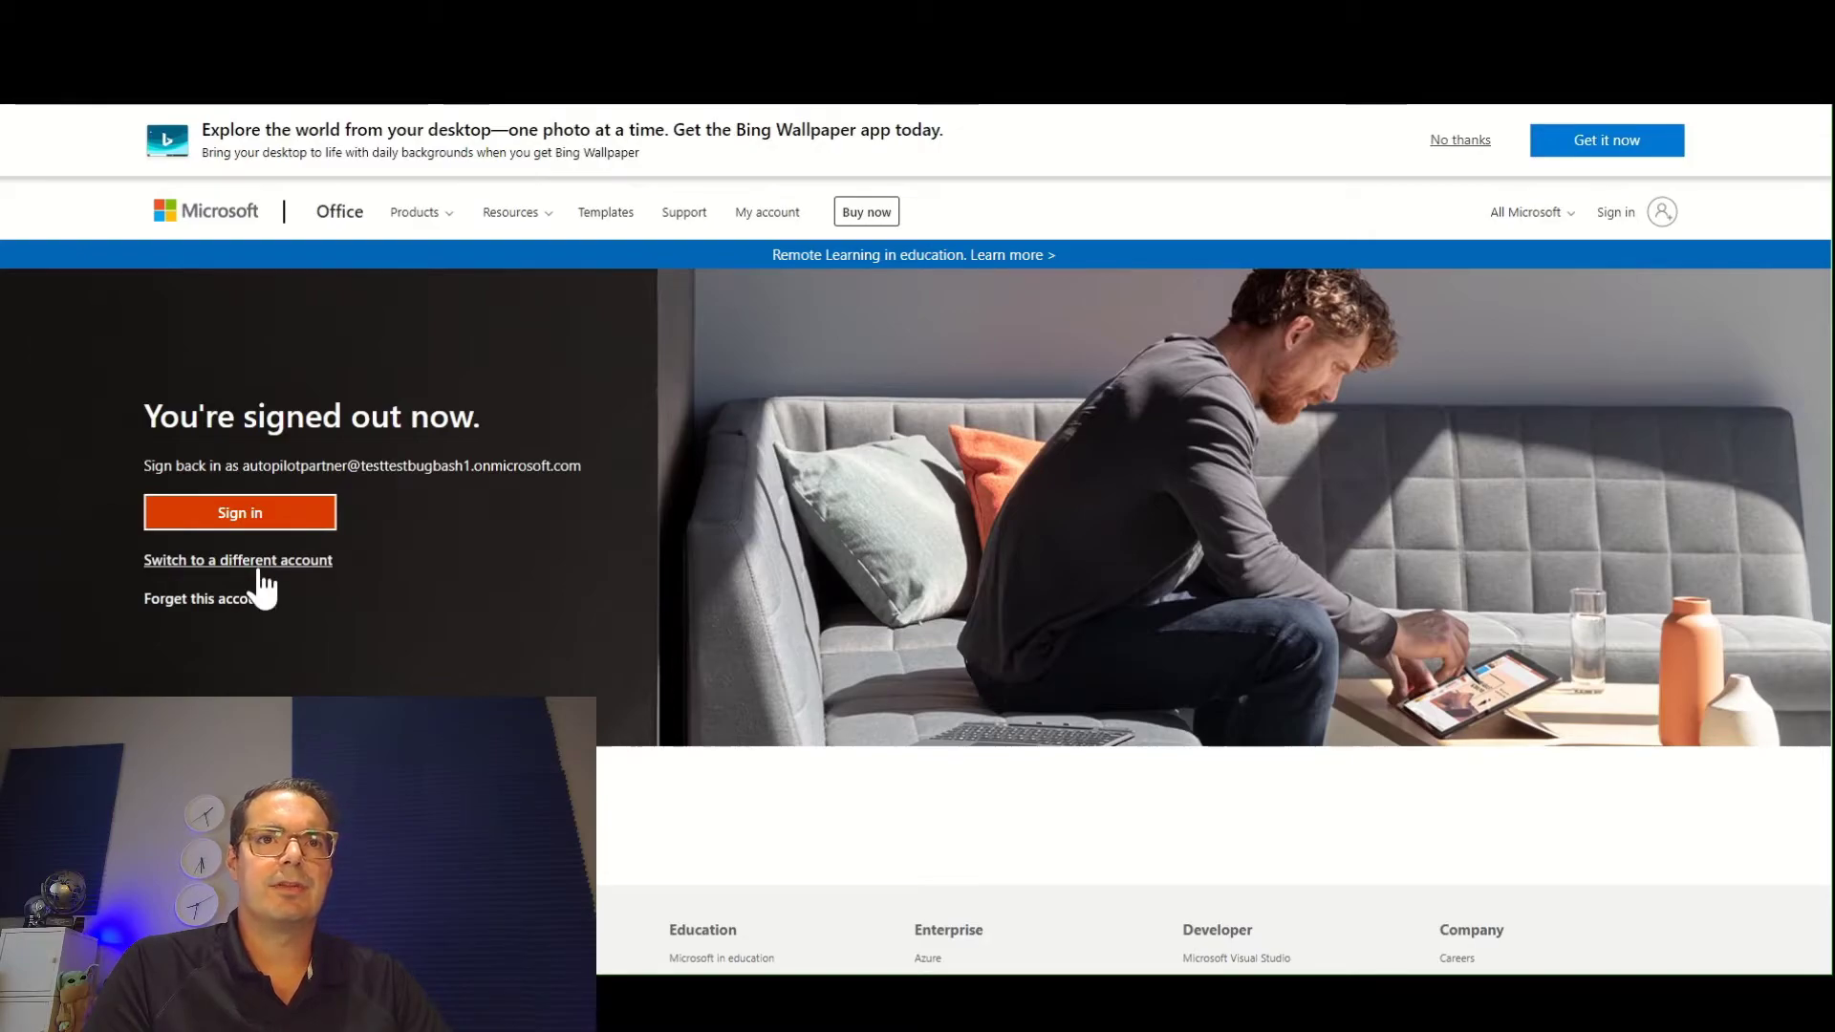
left_click(260, 567)
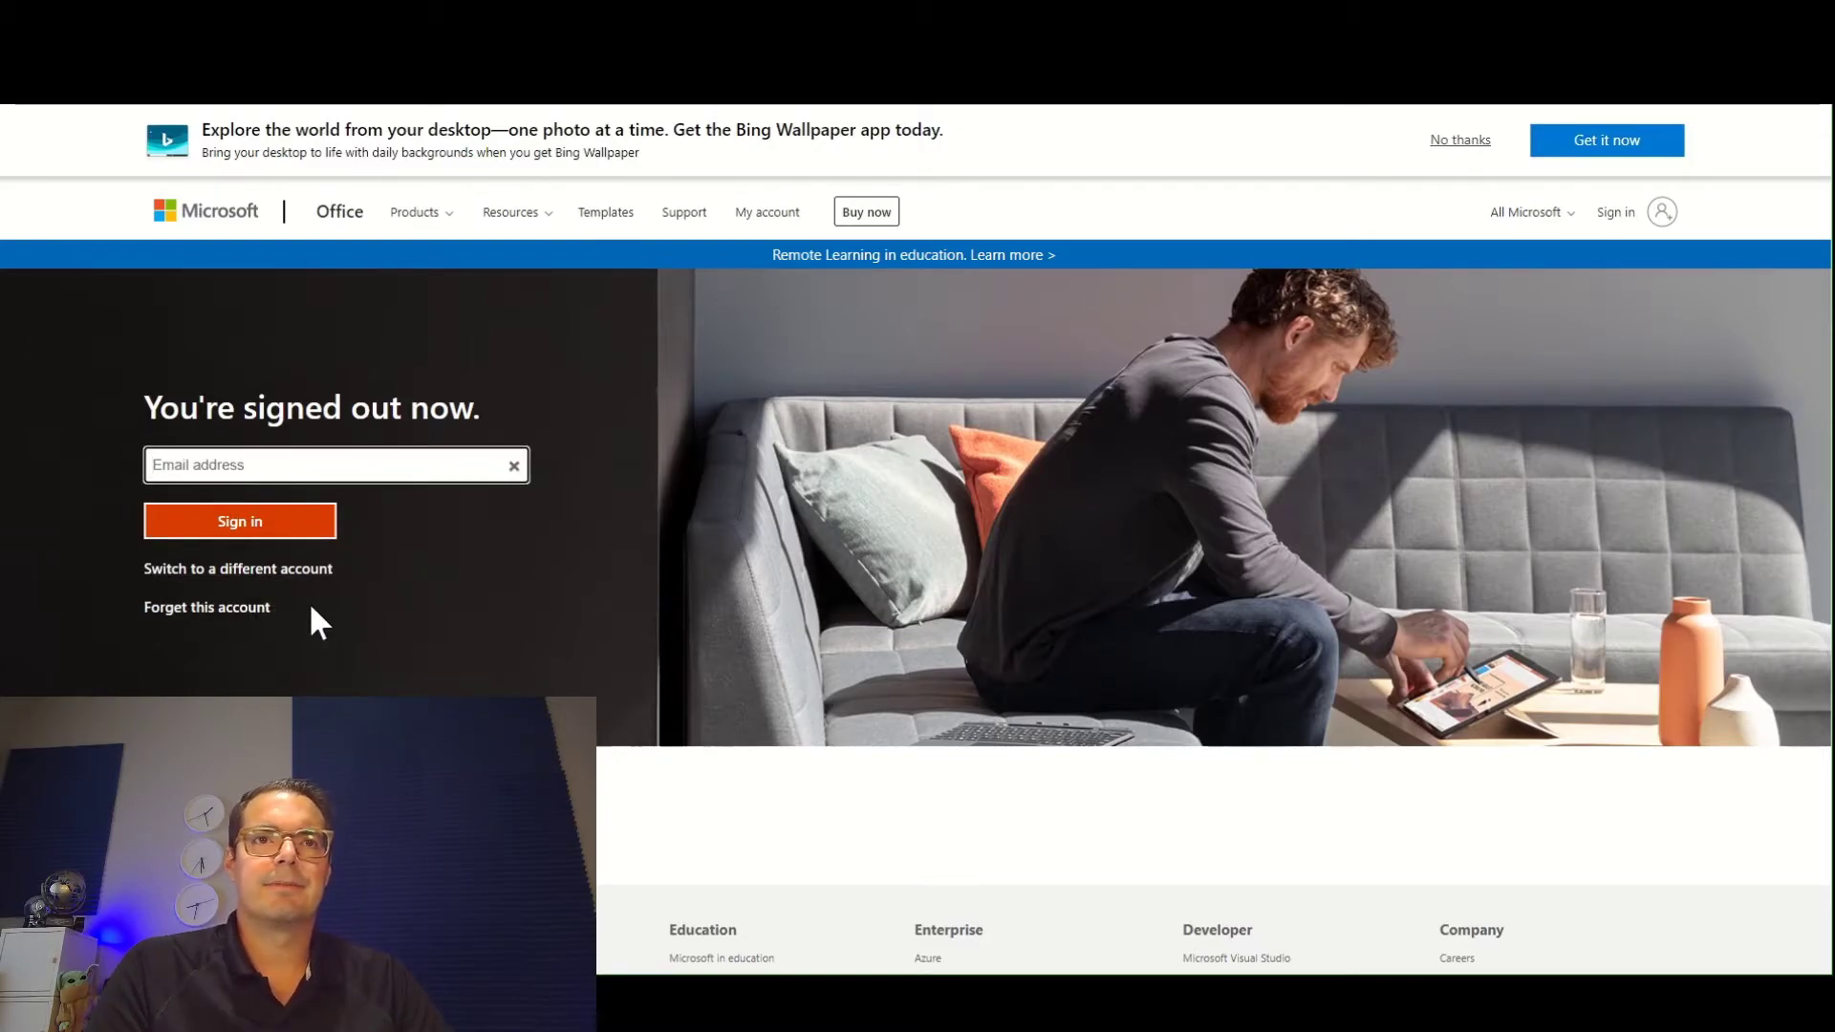
key("ctrl+v")
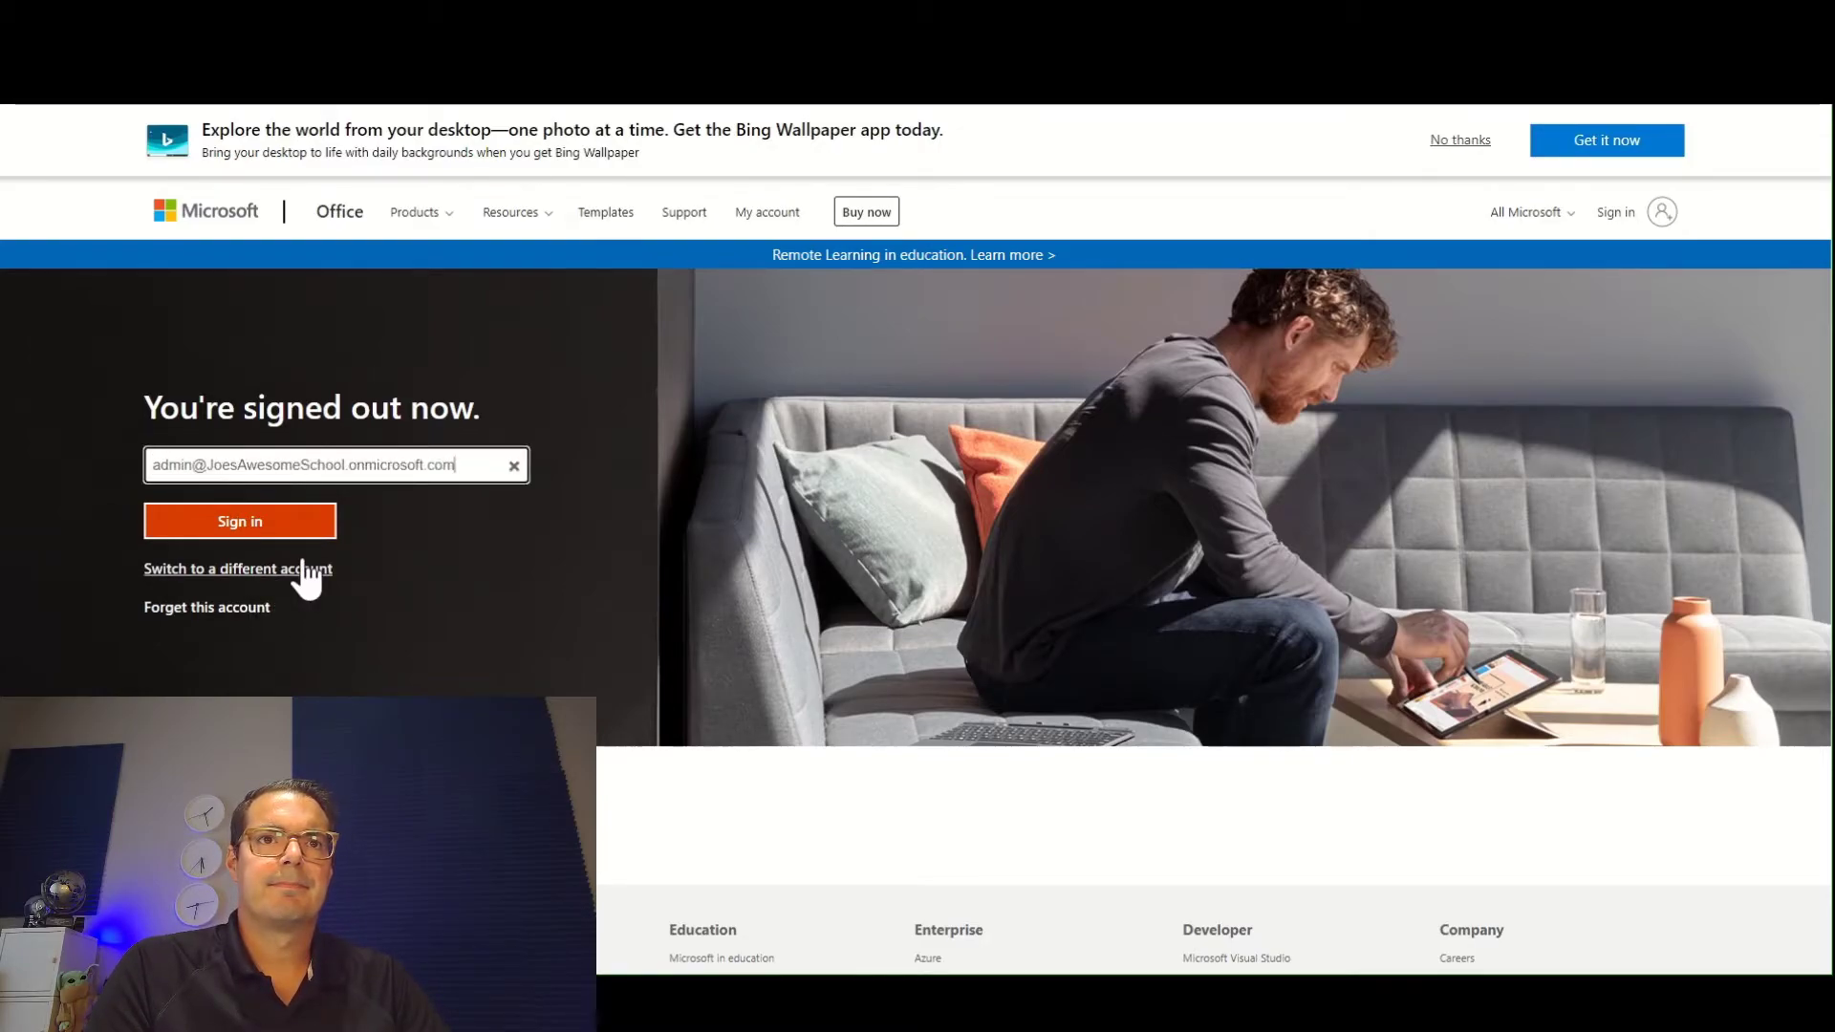
Sign in with the initial admin password copied from the Partner Center setup info and enter it again as the current password.
left_click(251, 529)
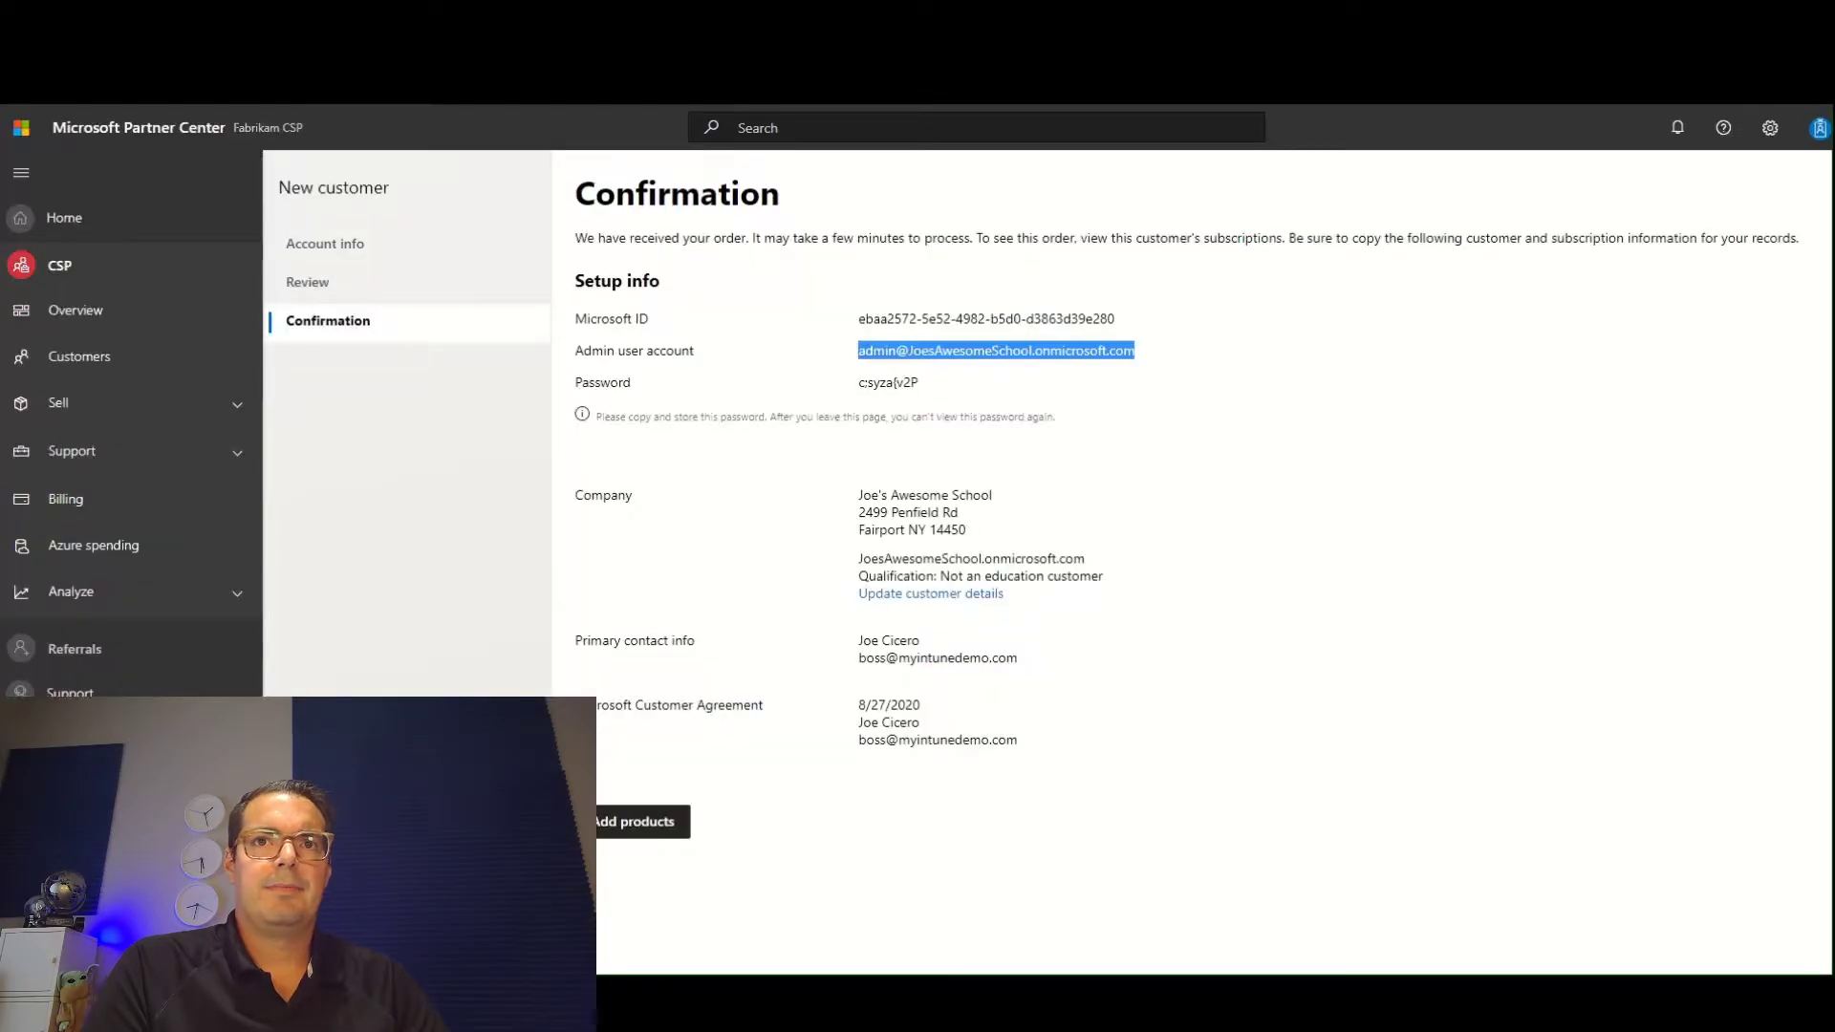
left_click_drag(923, 386, 863, 392)
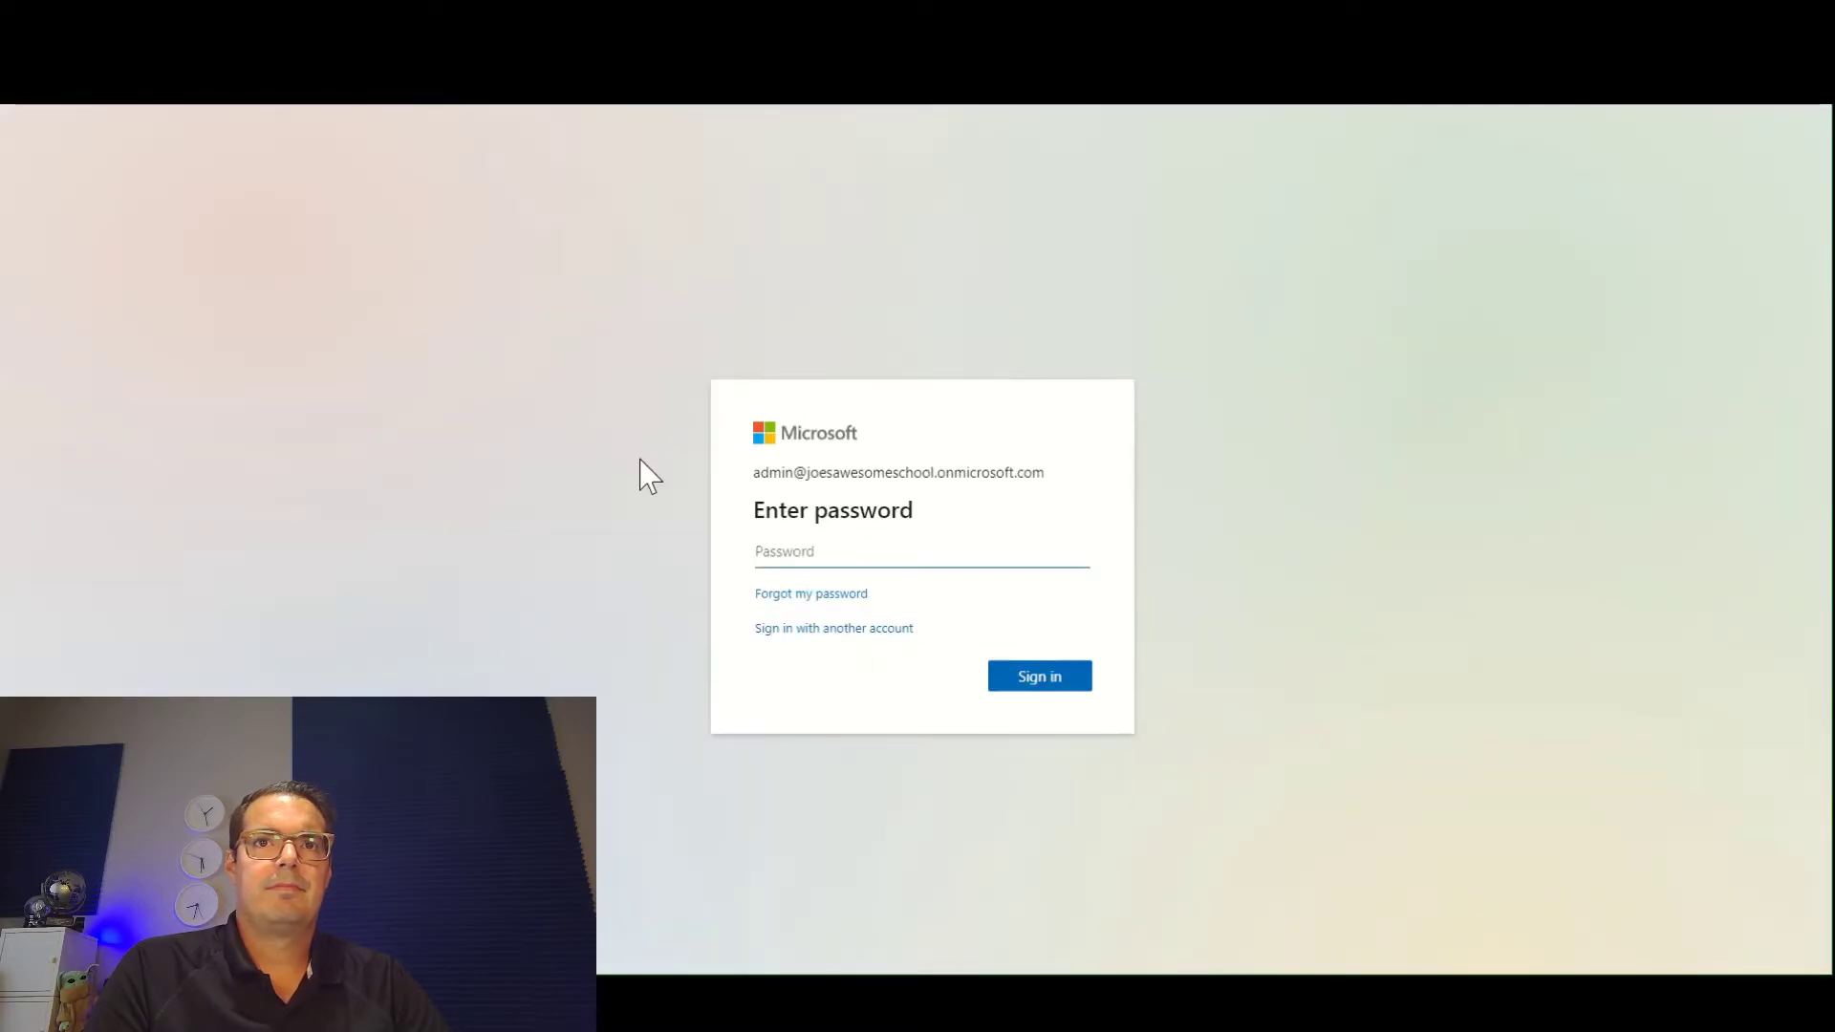
key("ctrl+v")
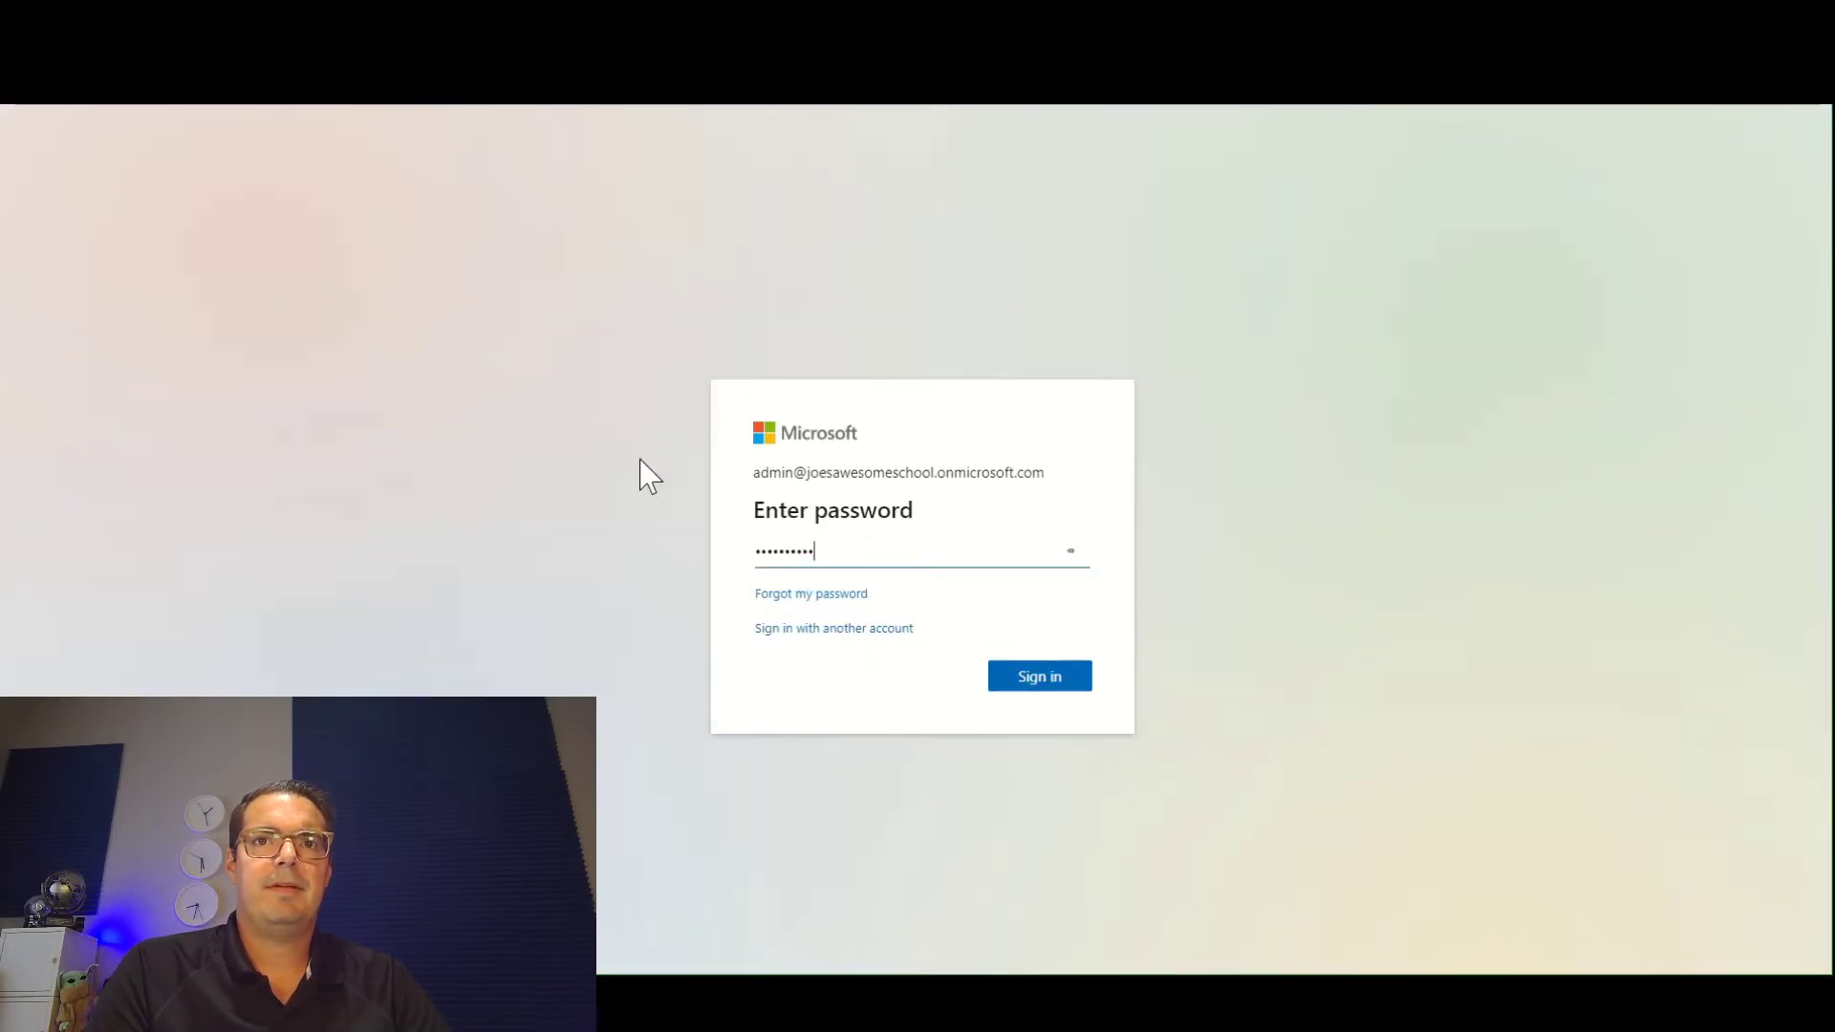
left_click(1049, 681)
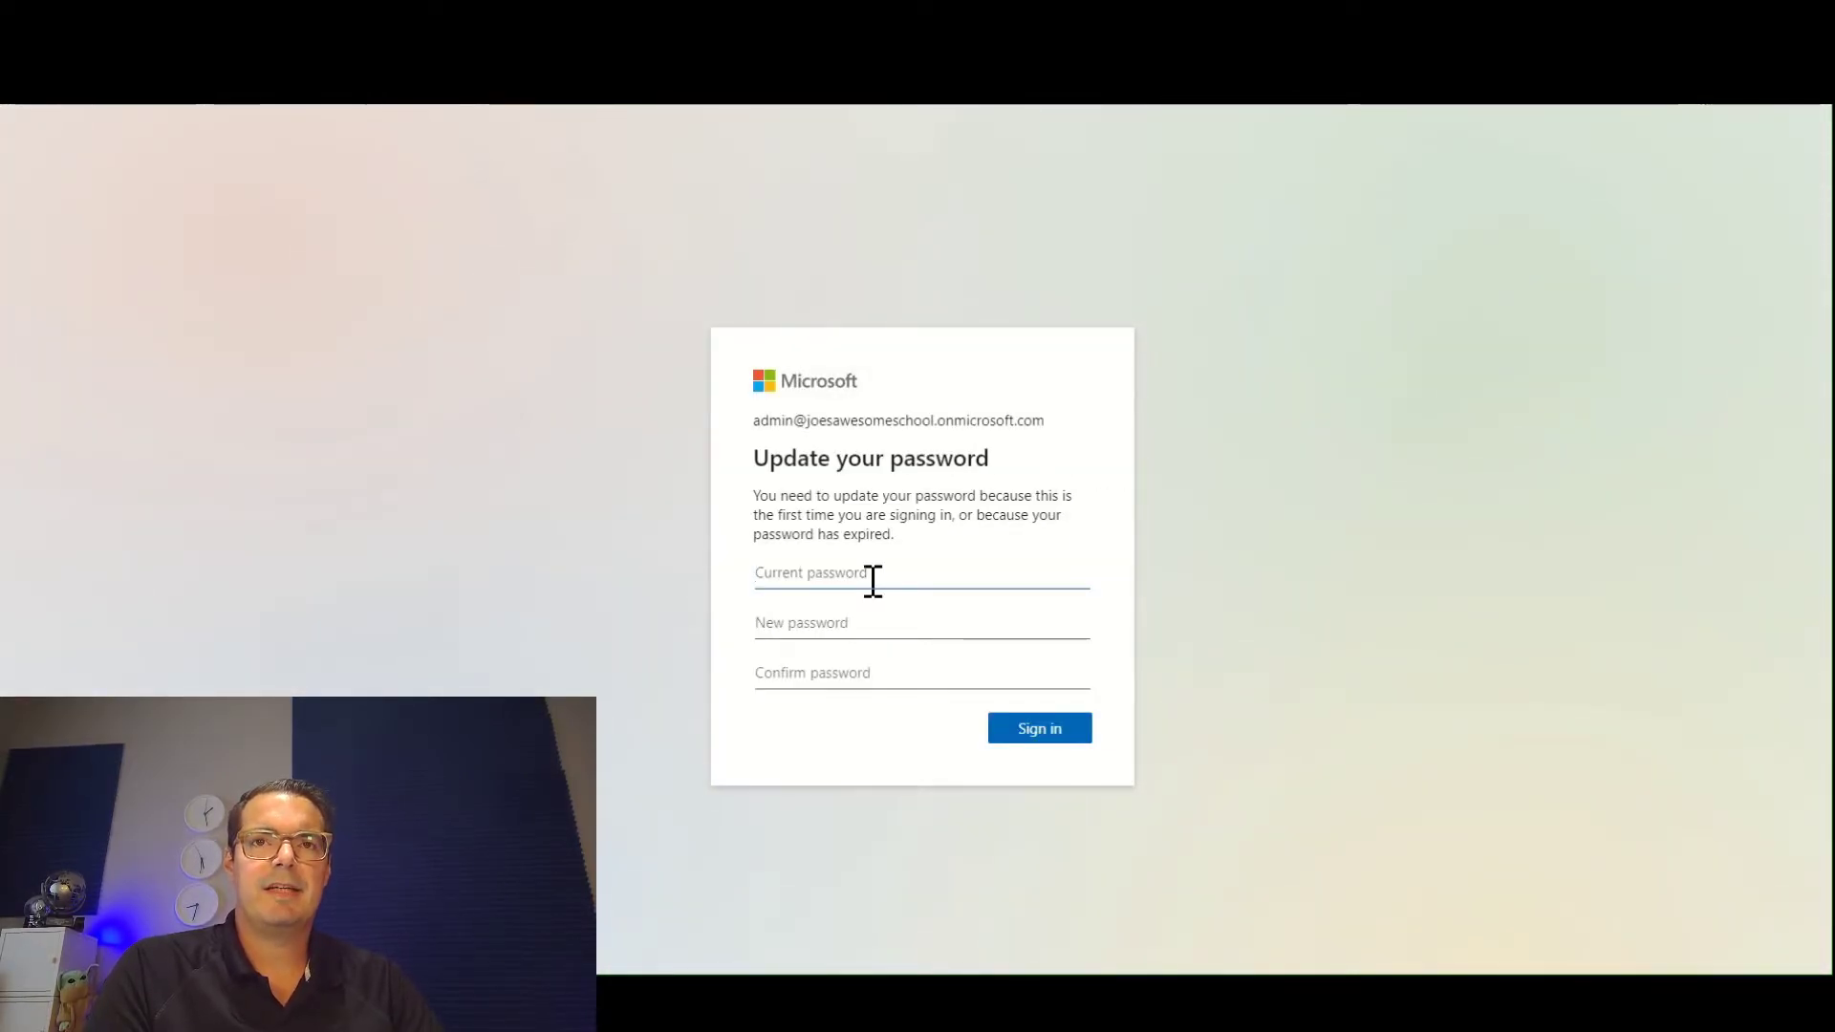
key("ctrl+v")
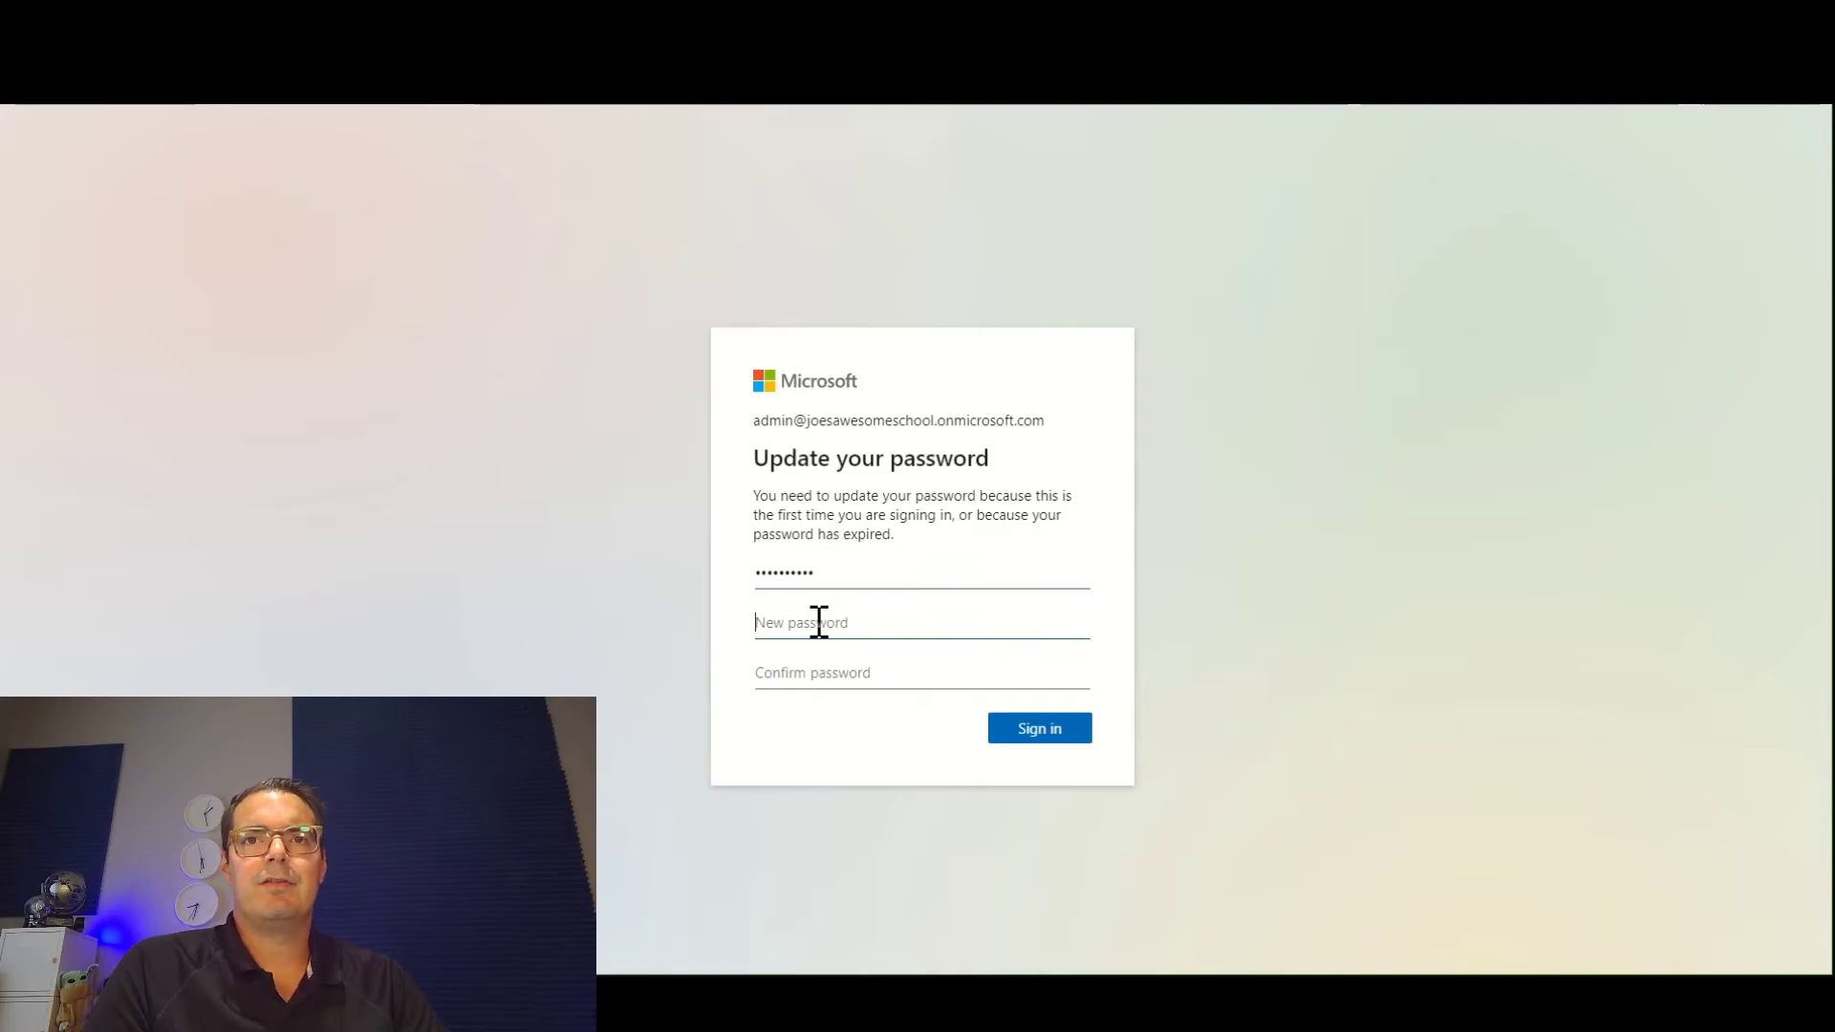
type("•••••")
key("BackSpace")
key("BackSpace")
key("BackSpace")
key("BackSpace")
key("BackSpace")
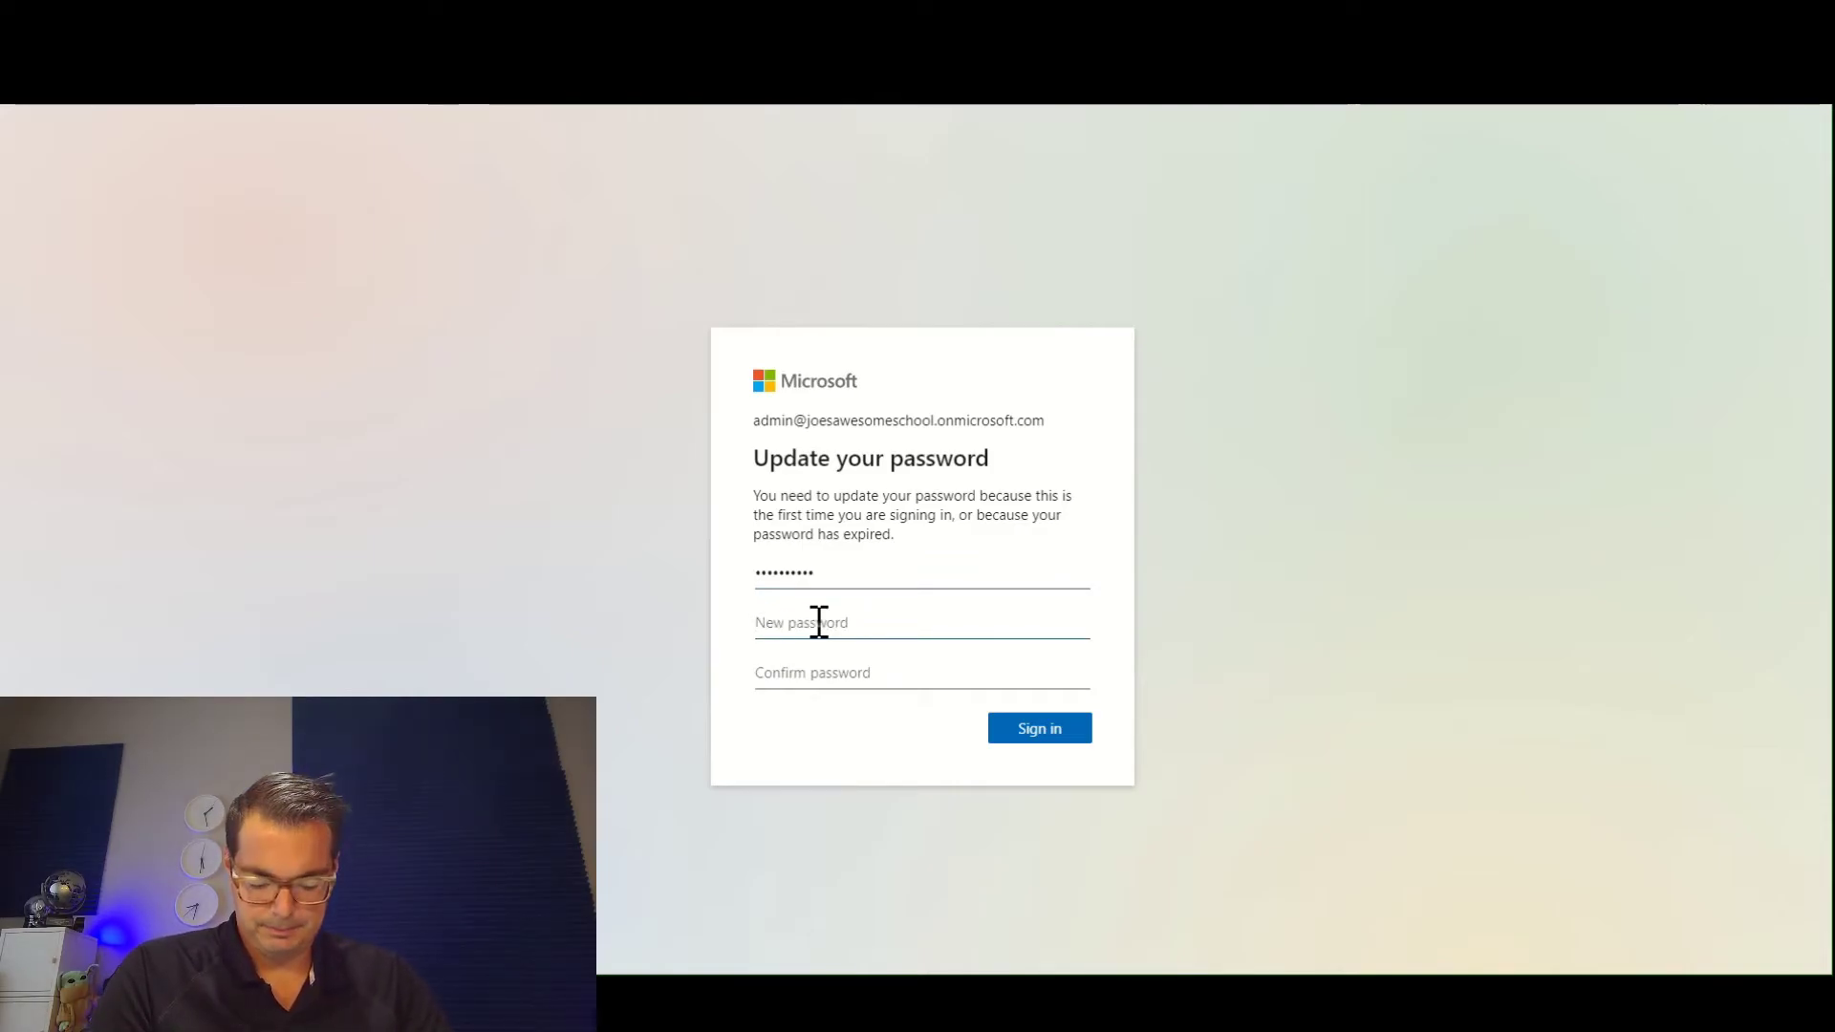
type("•")
key("BackSpace")
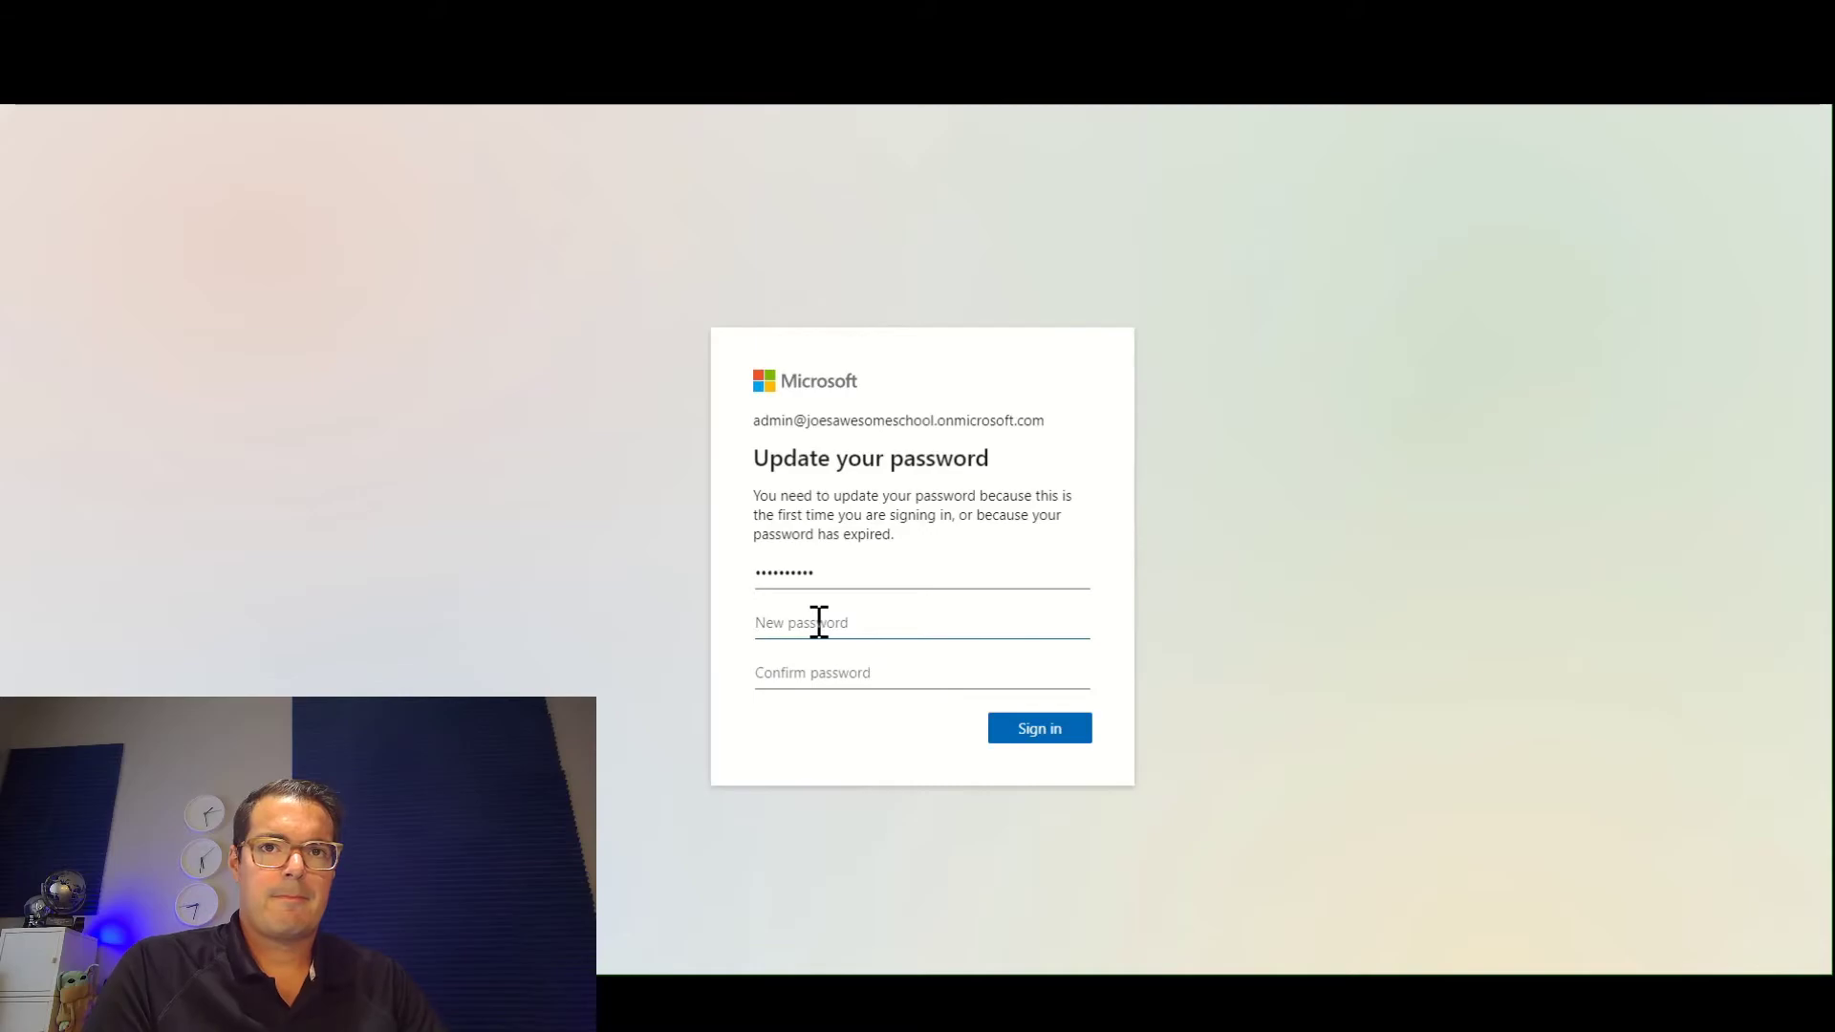
Enter and confirm a new password for the tenant admin account, extend both entries to match, and sign in.
type("•")
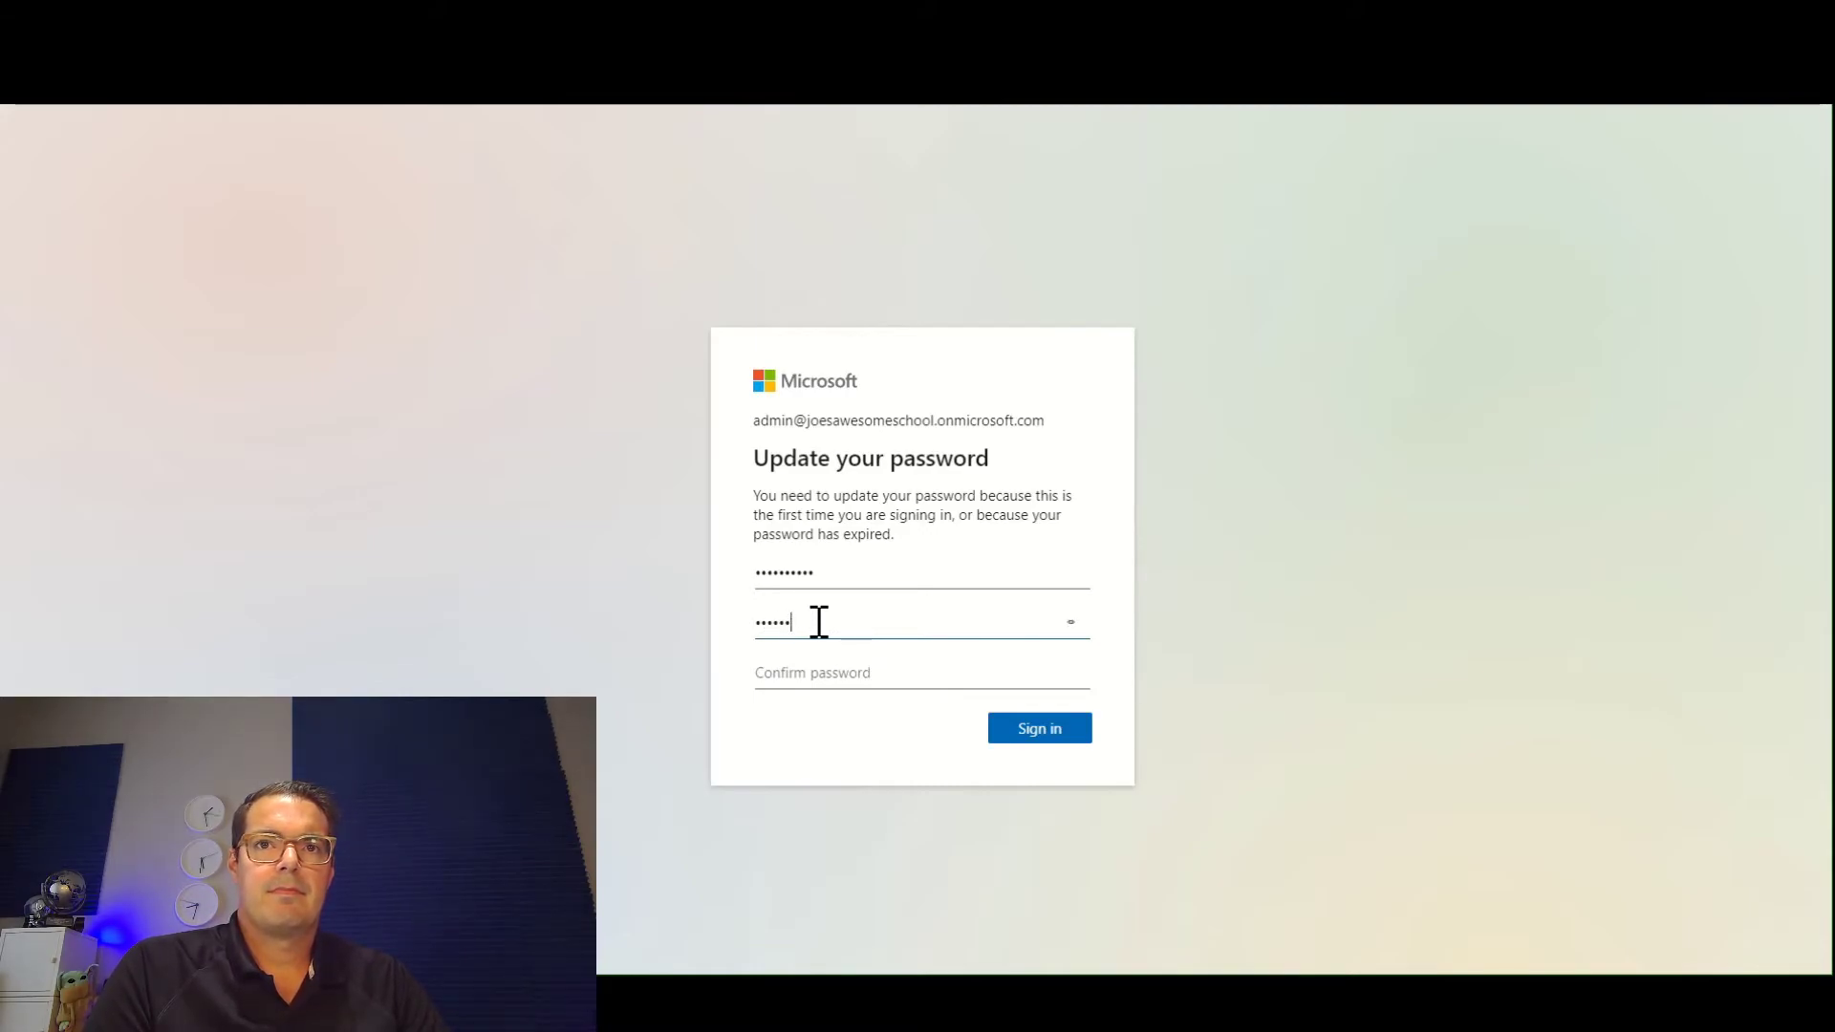
left_click(799, 671)
type("•••")
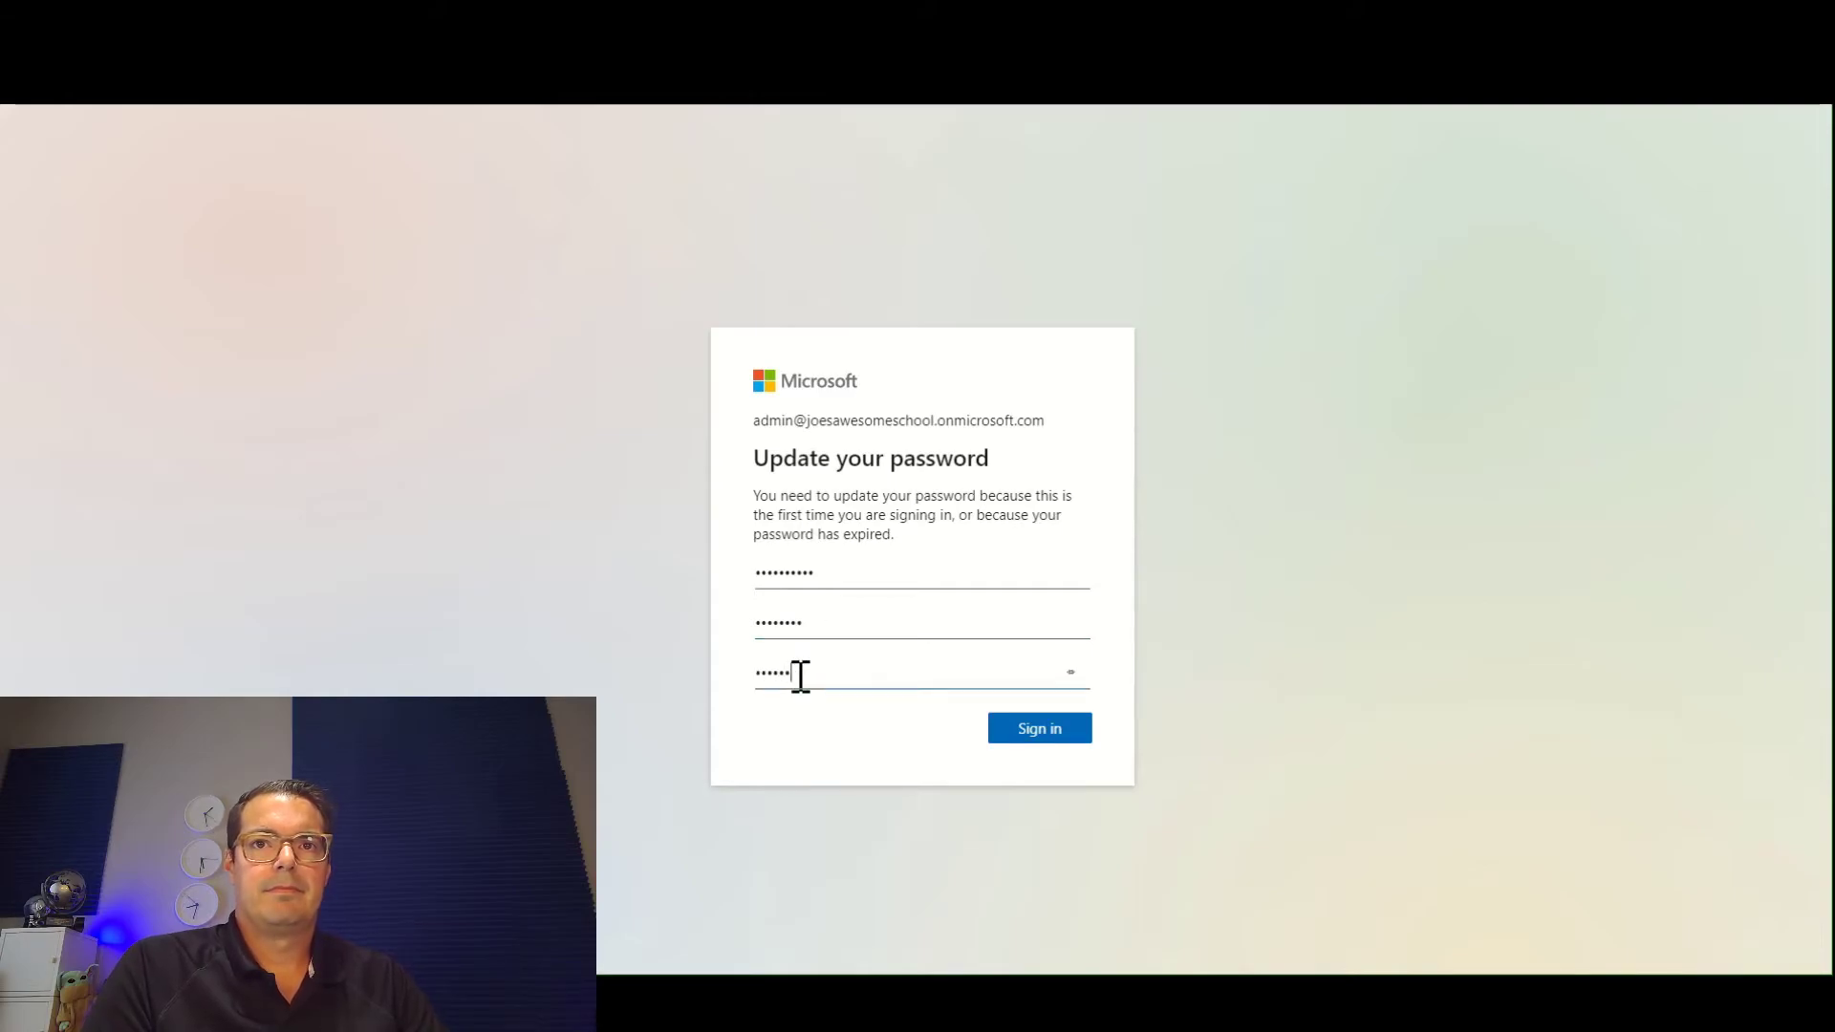
left_click(824, 632)
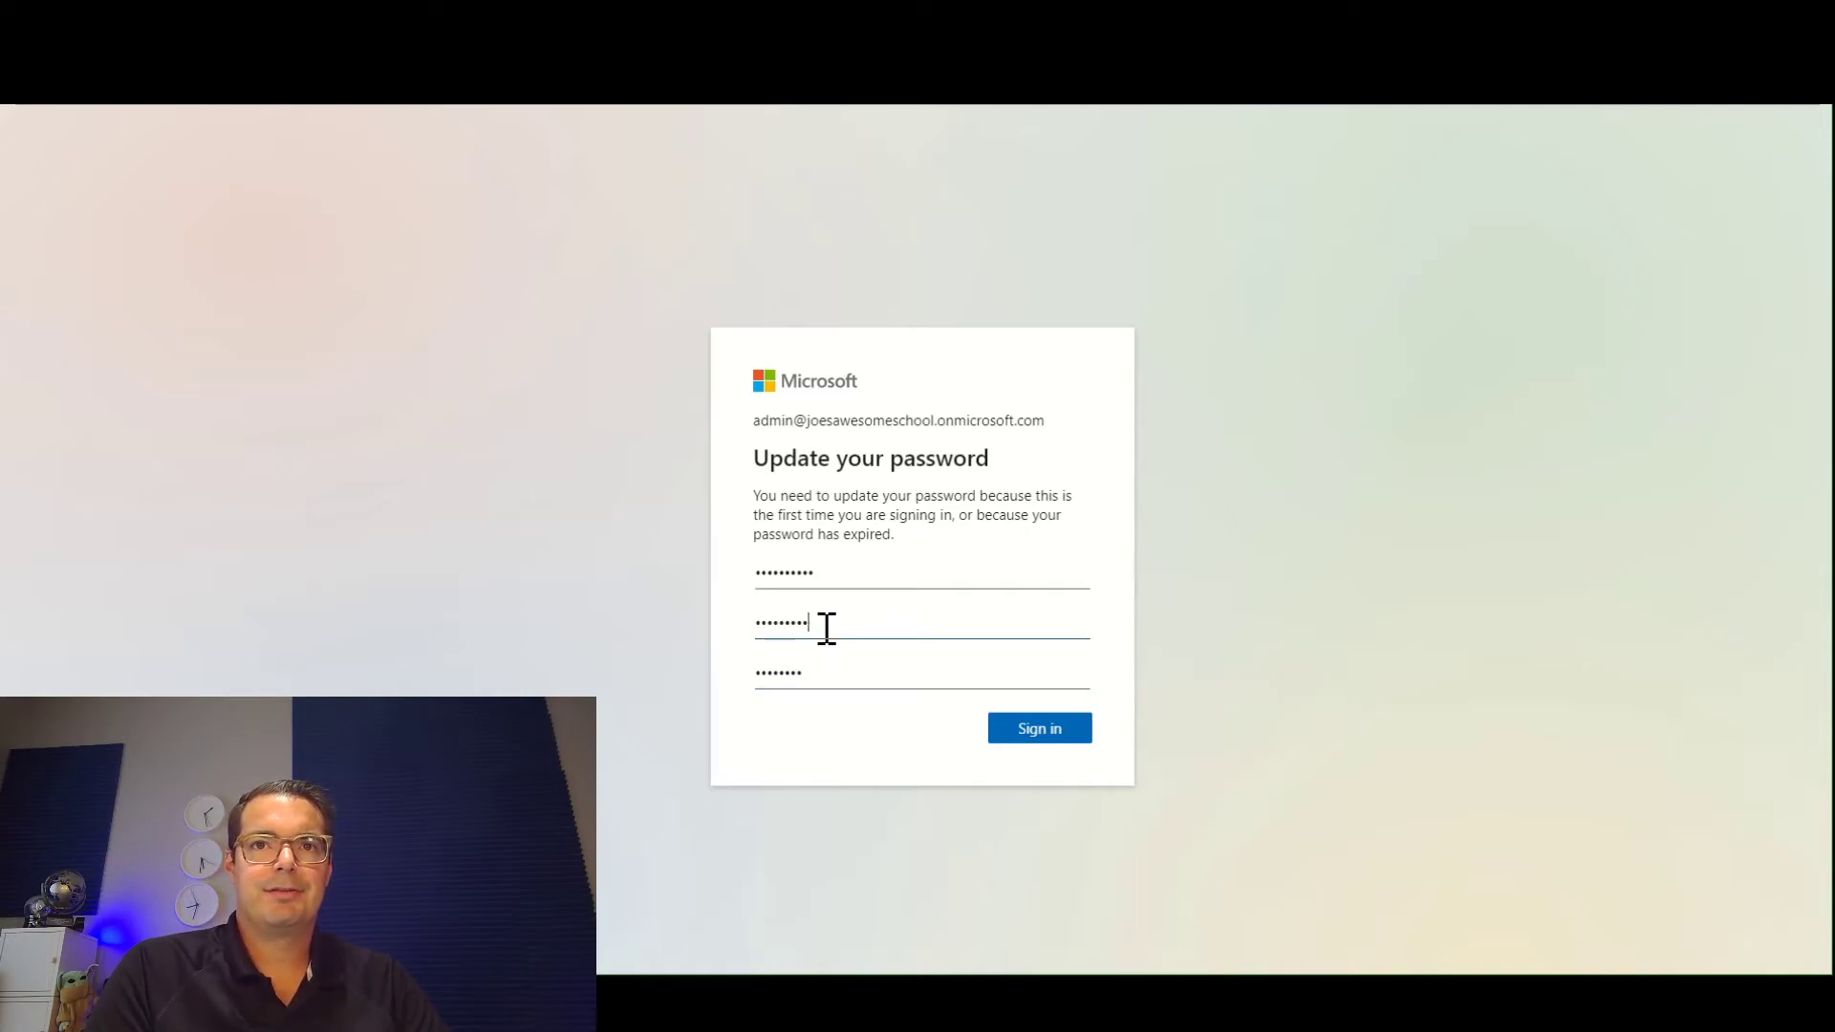
left_click(816, 673)
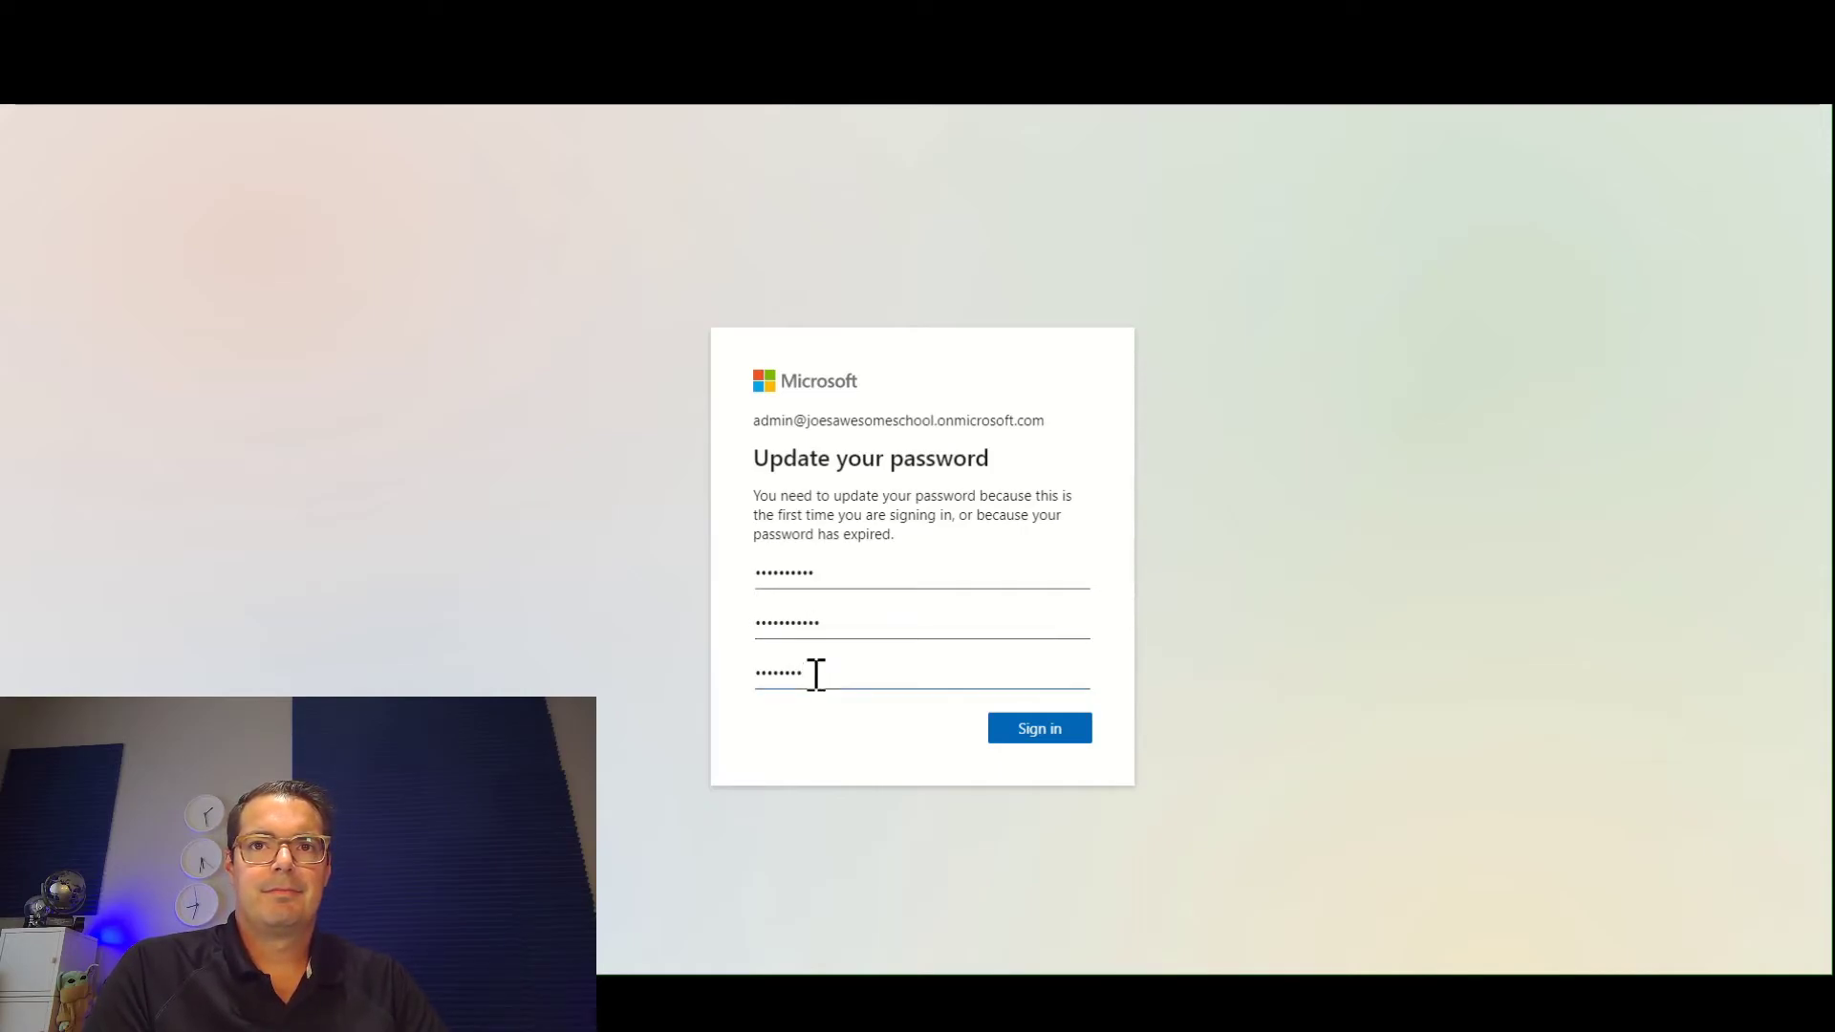
type("••")
left_click(1032, 738)
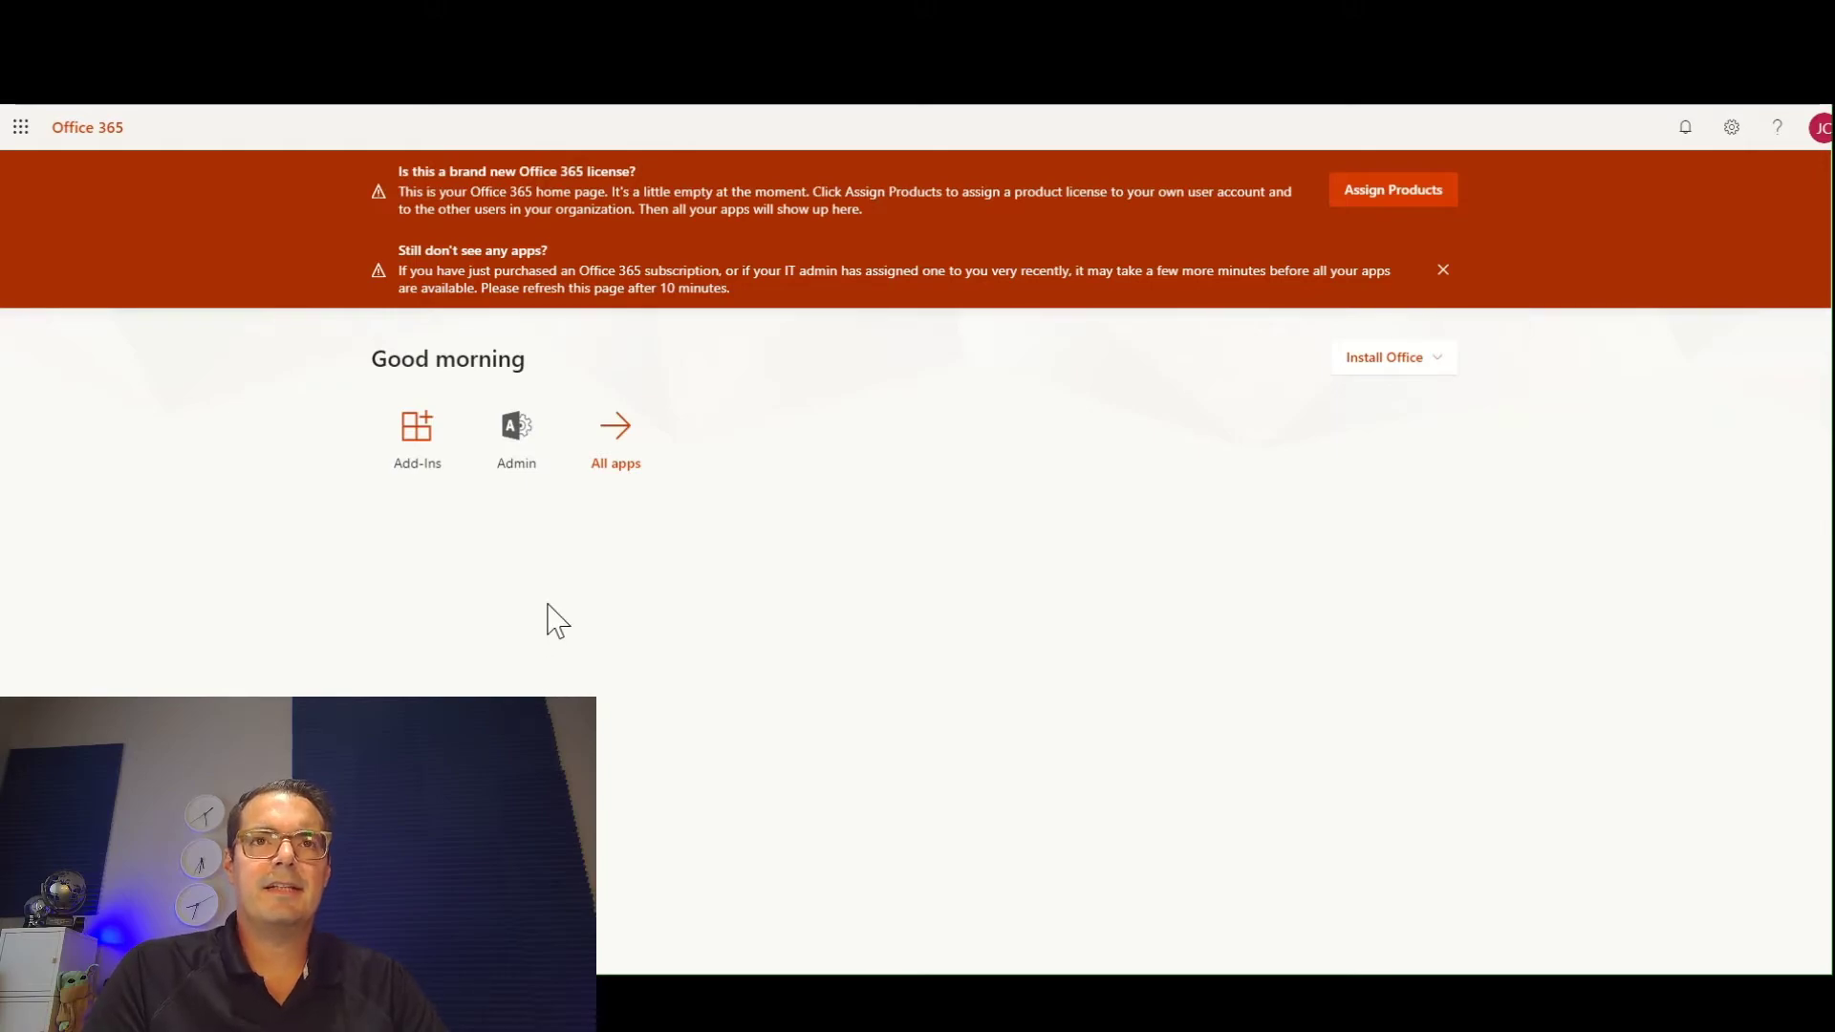
Open the Microsoft 365 admin center and examine the Billing, Groups and Users sections of the new tenant.
left_click(520, 462)
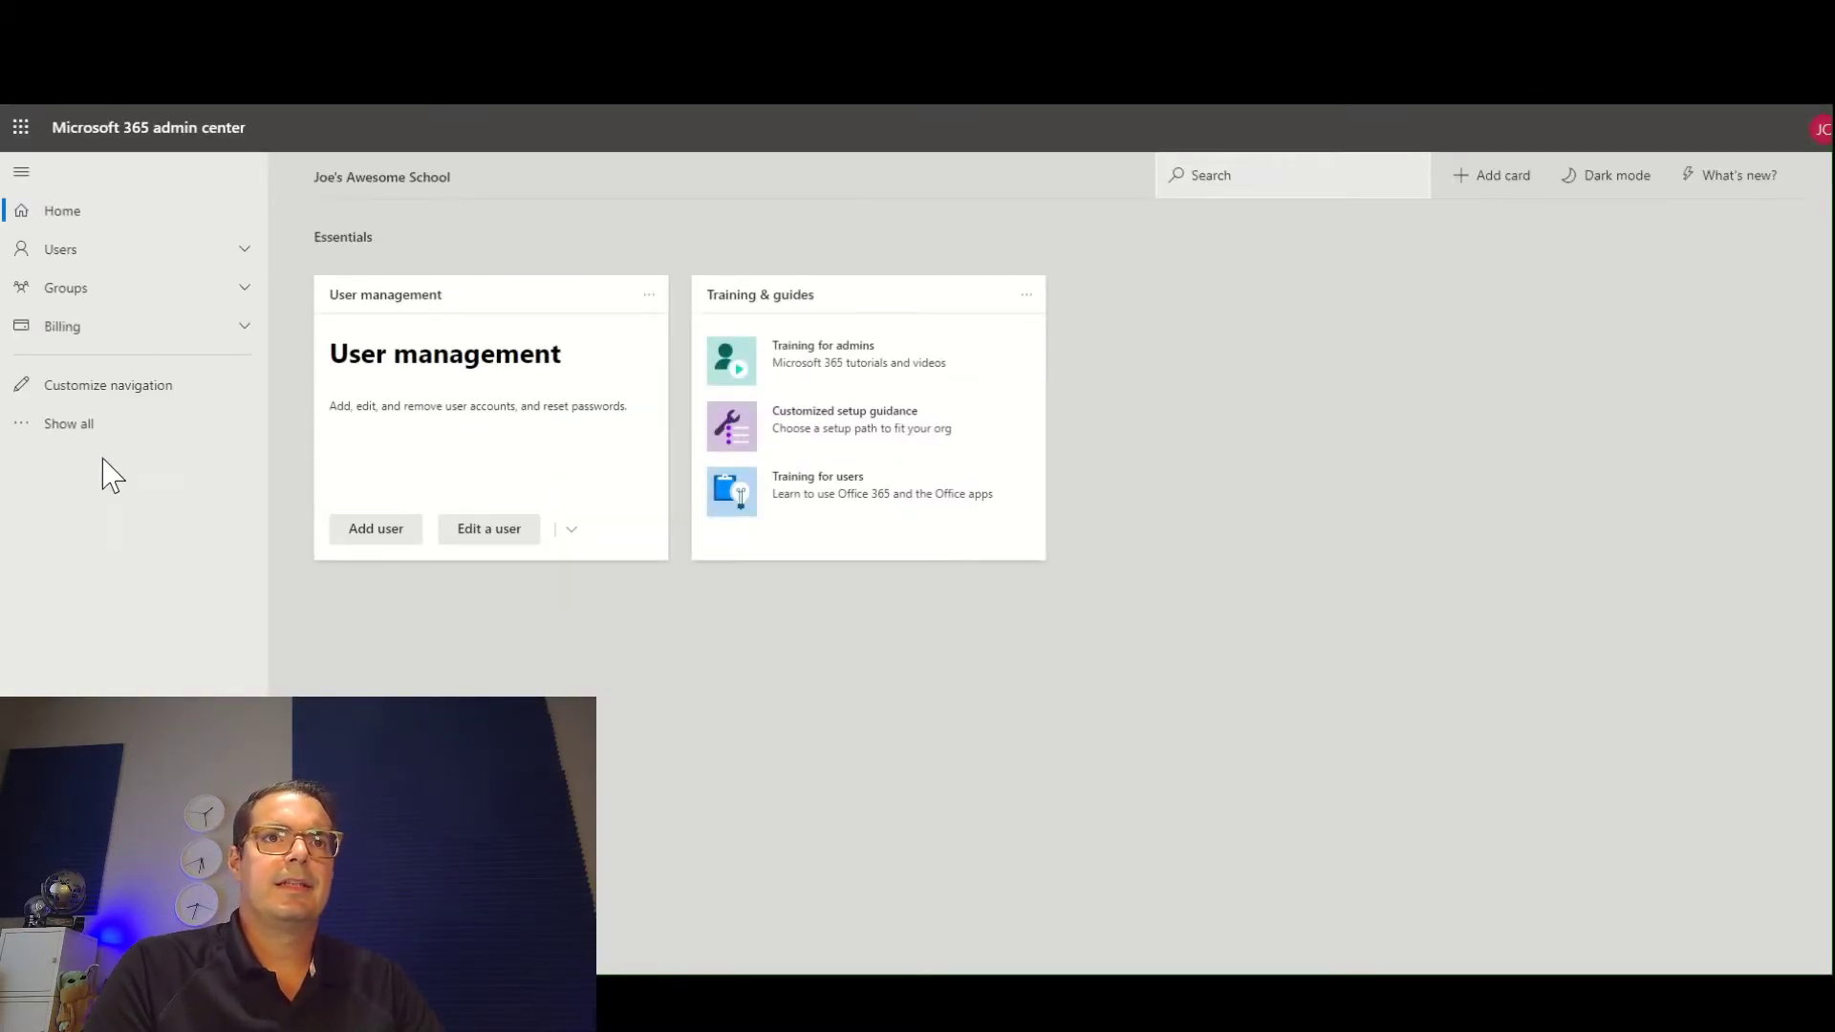
left_click(247, 334)
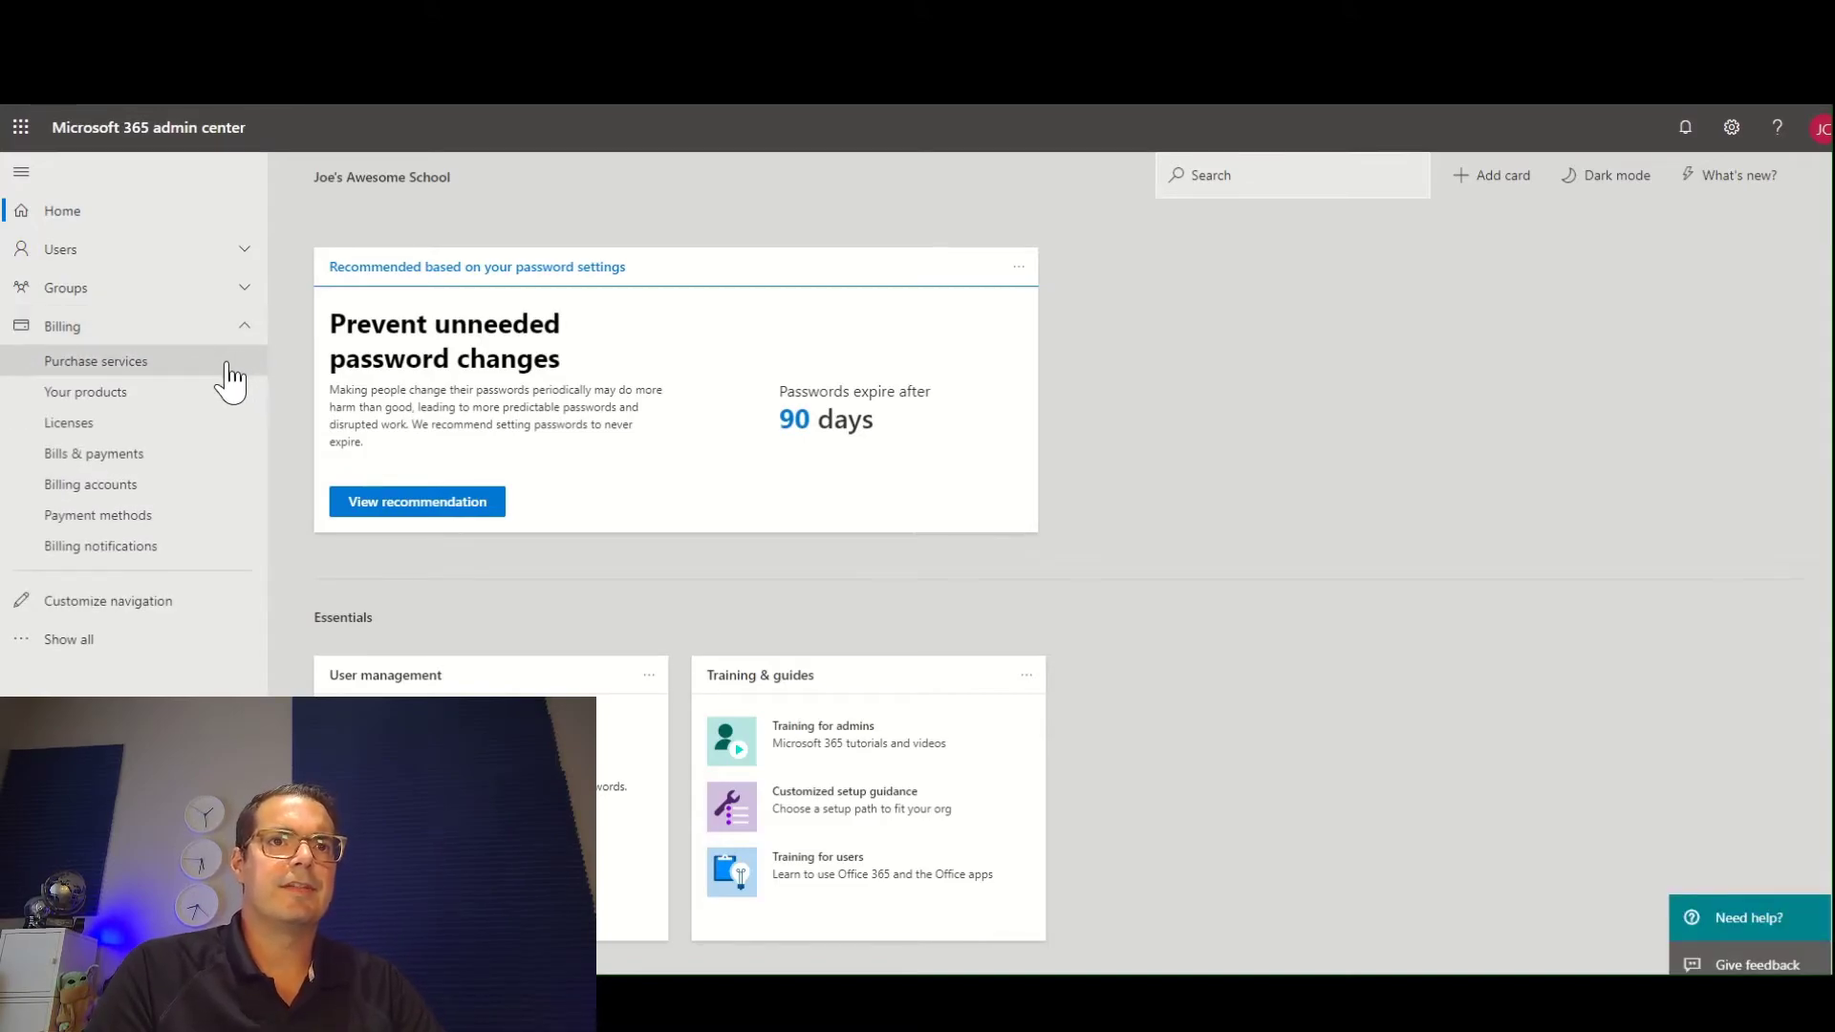
left_click(246, 286)
left_click(244, 253)
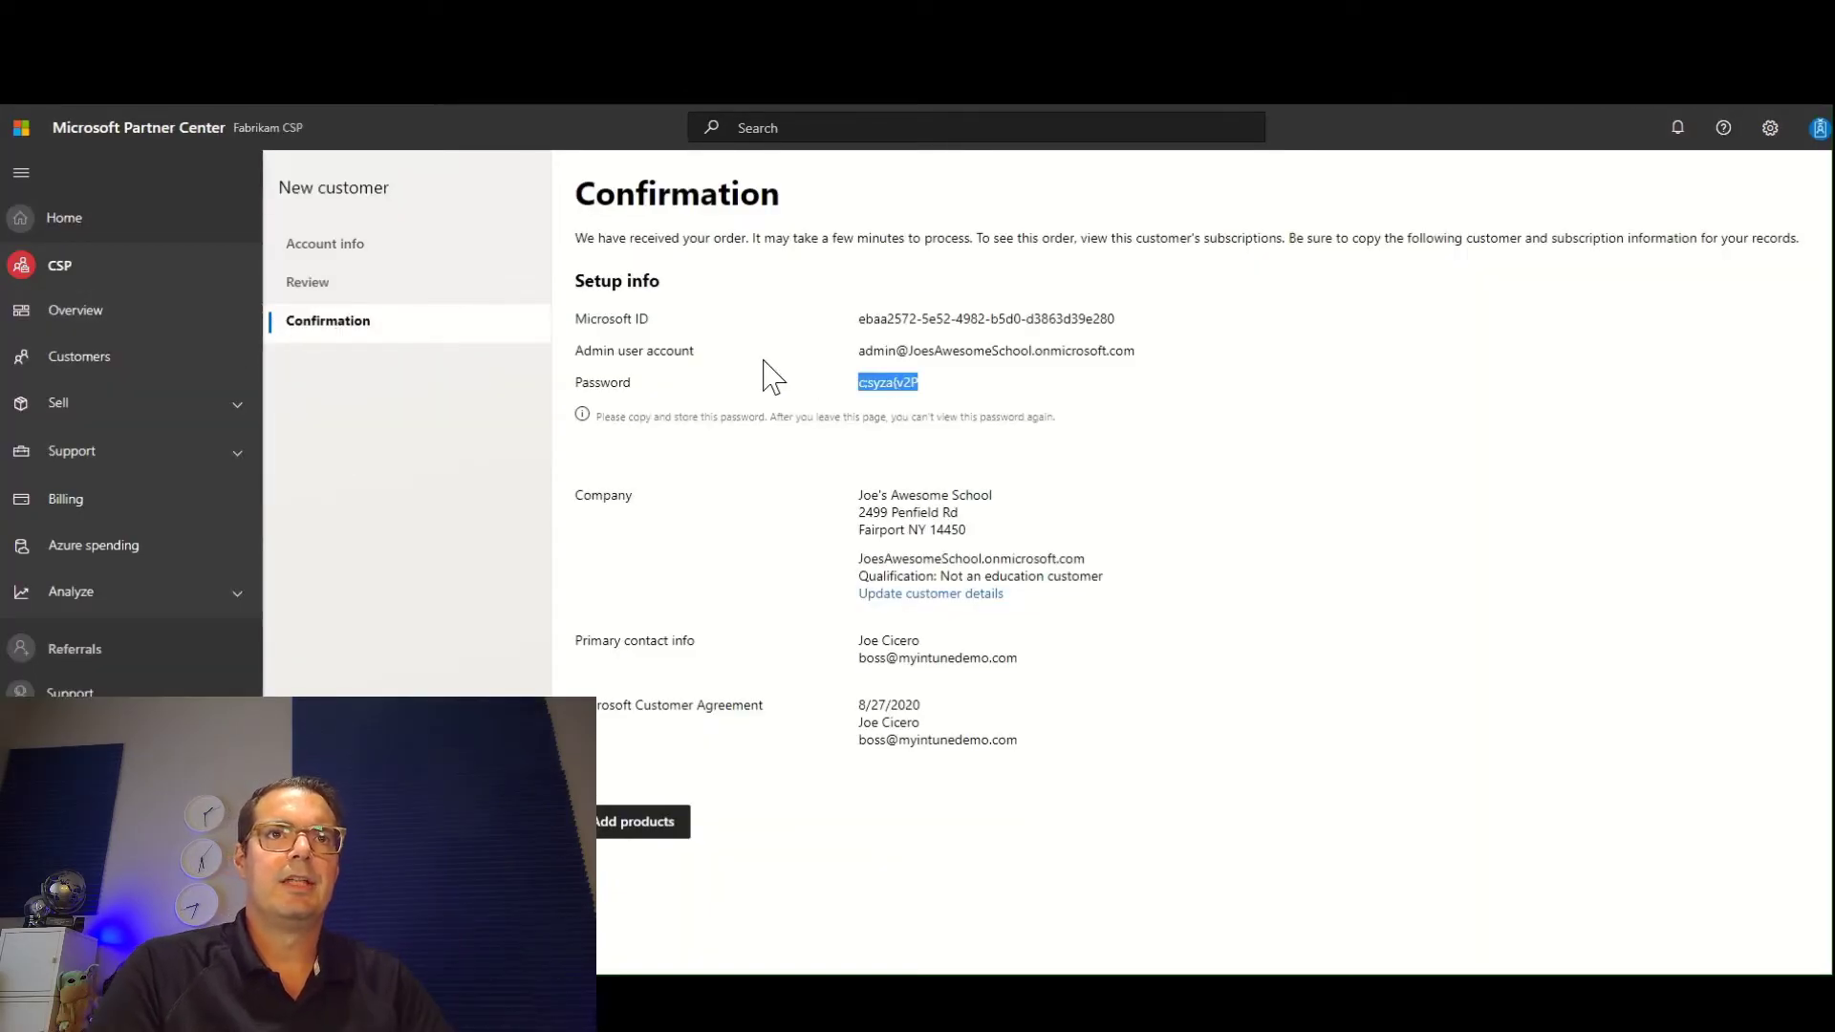
Switch to Partner Center, copy the company name Joe's Awesome School, search the Customers list for it and open that customer.
triple_click(953, 494)
key("ctrl+c")
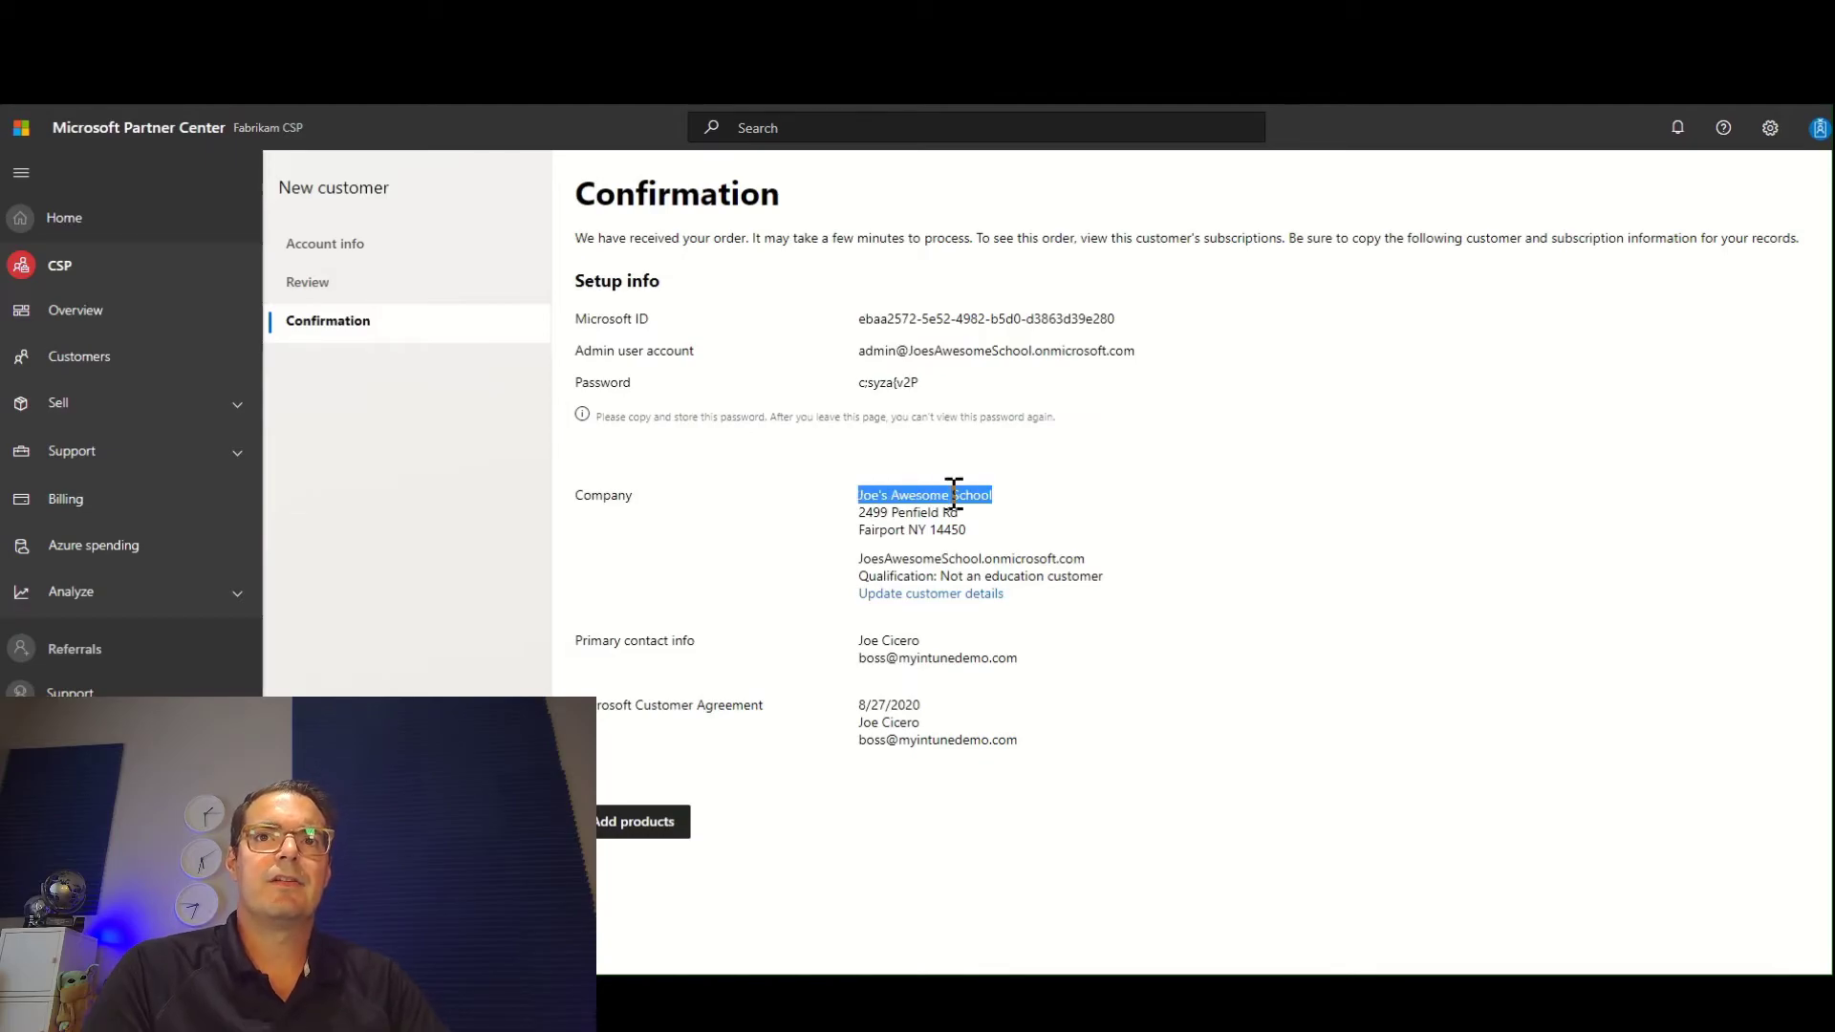
left_click(99, 356)
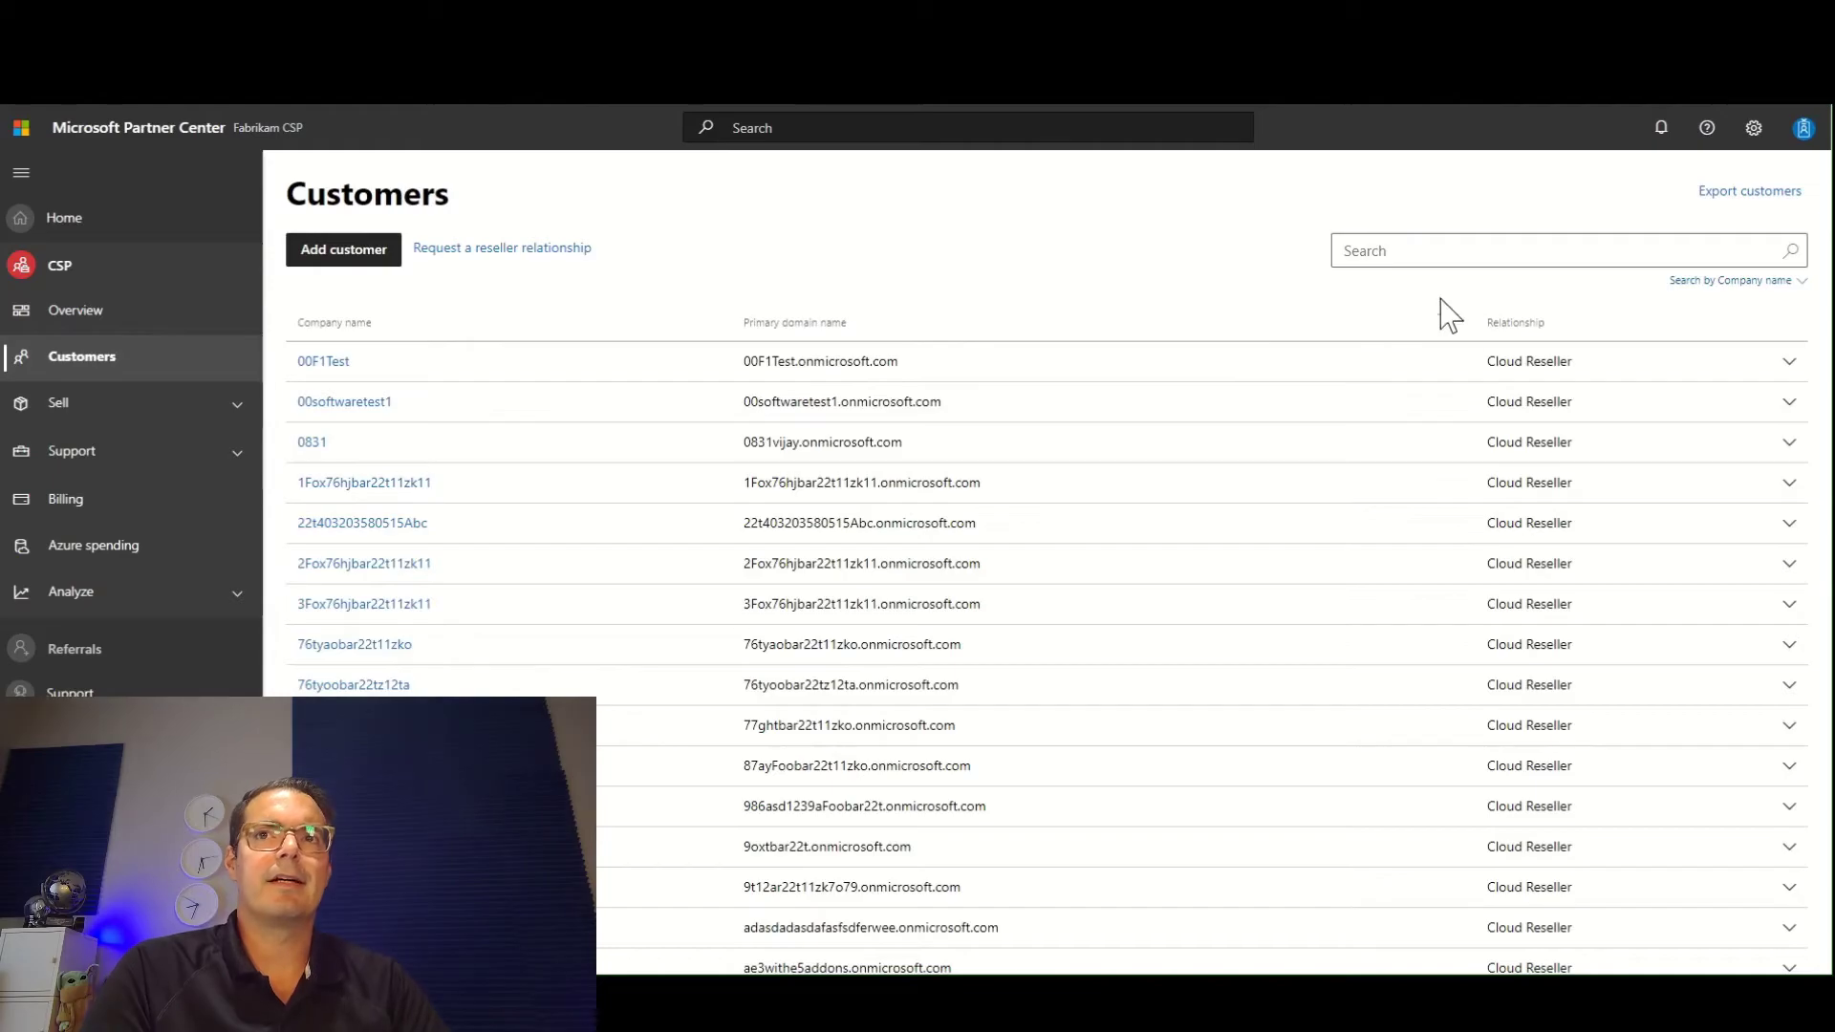
left_click(1431, 252)
key("ctrl+v")
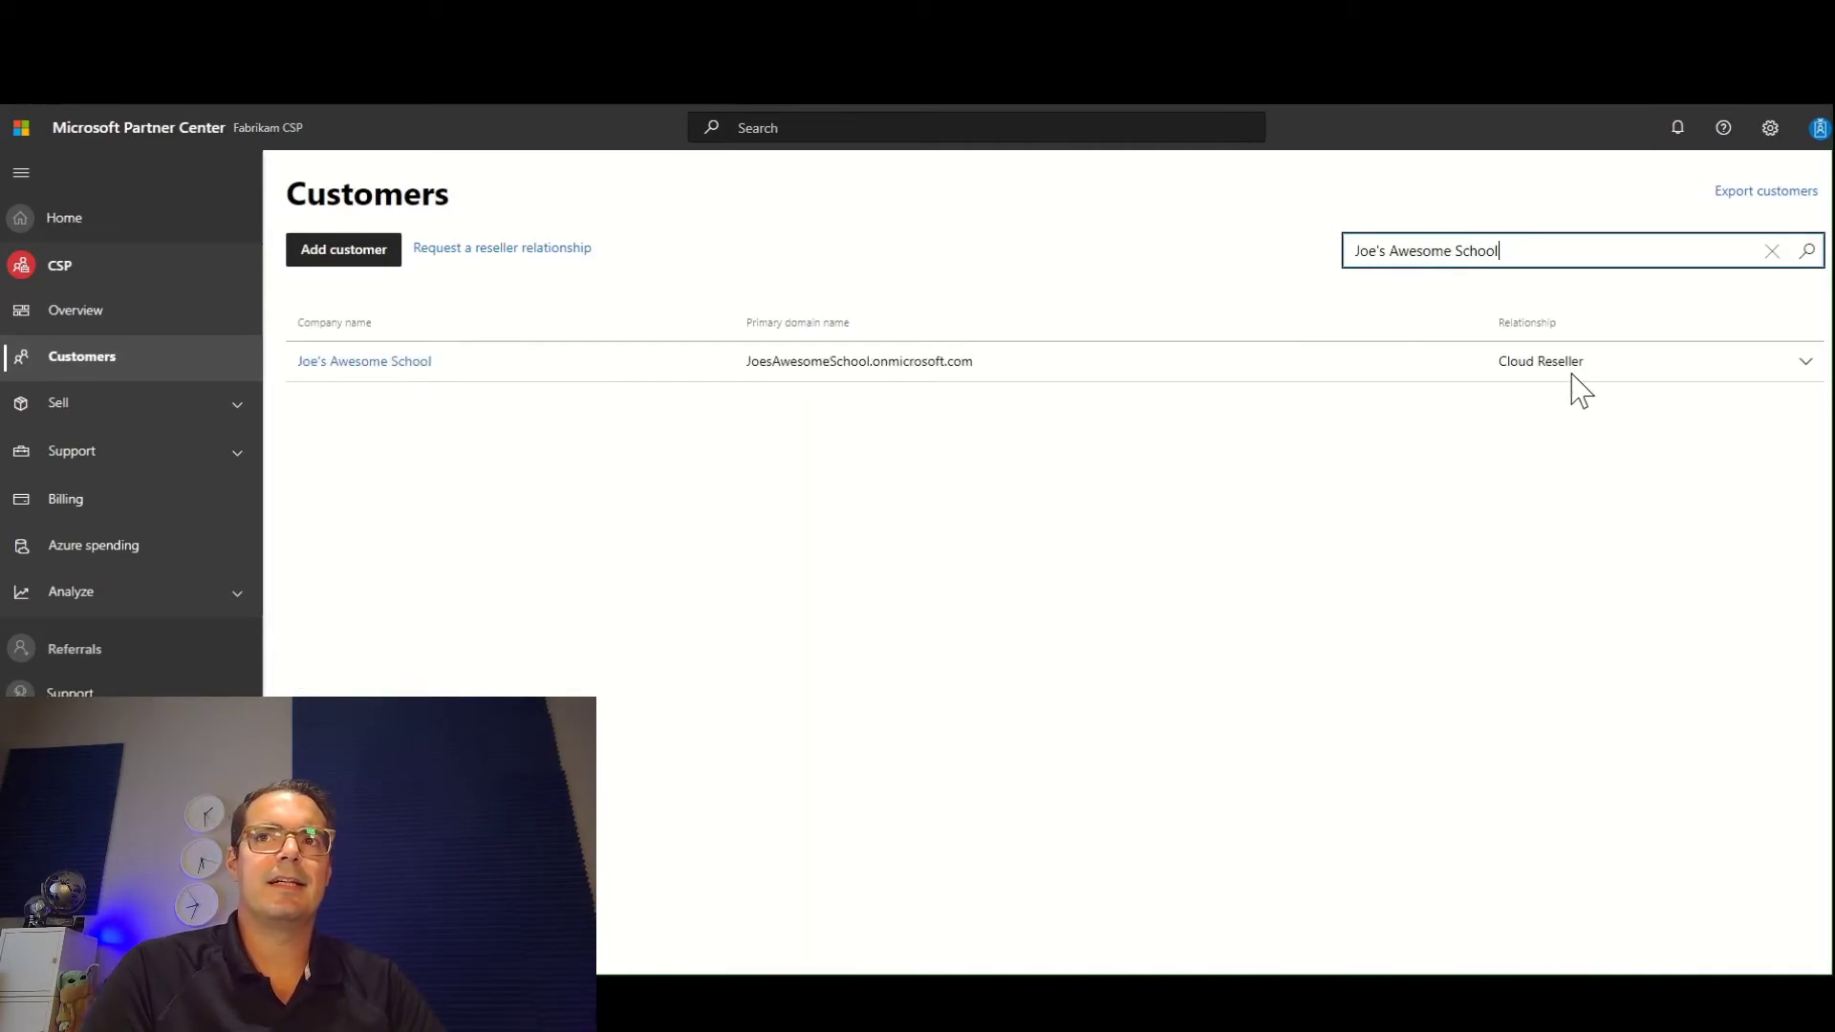
left_click(383, 363)
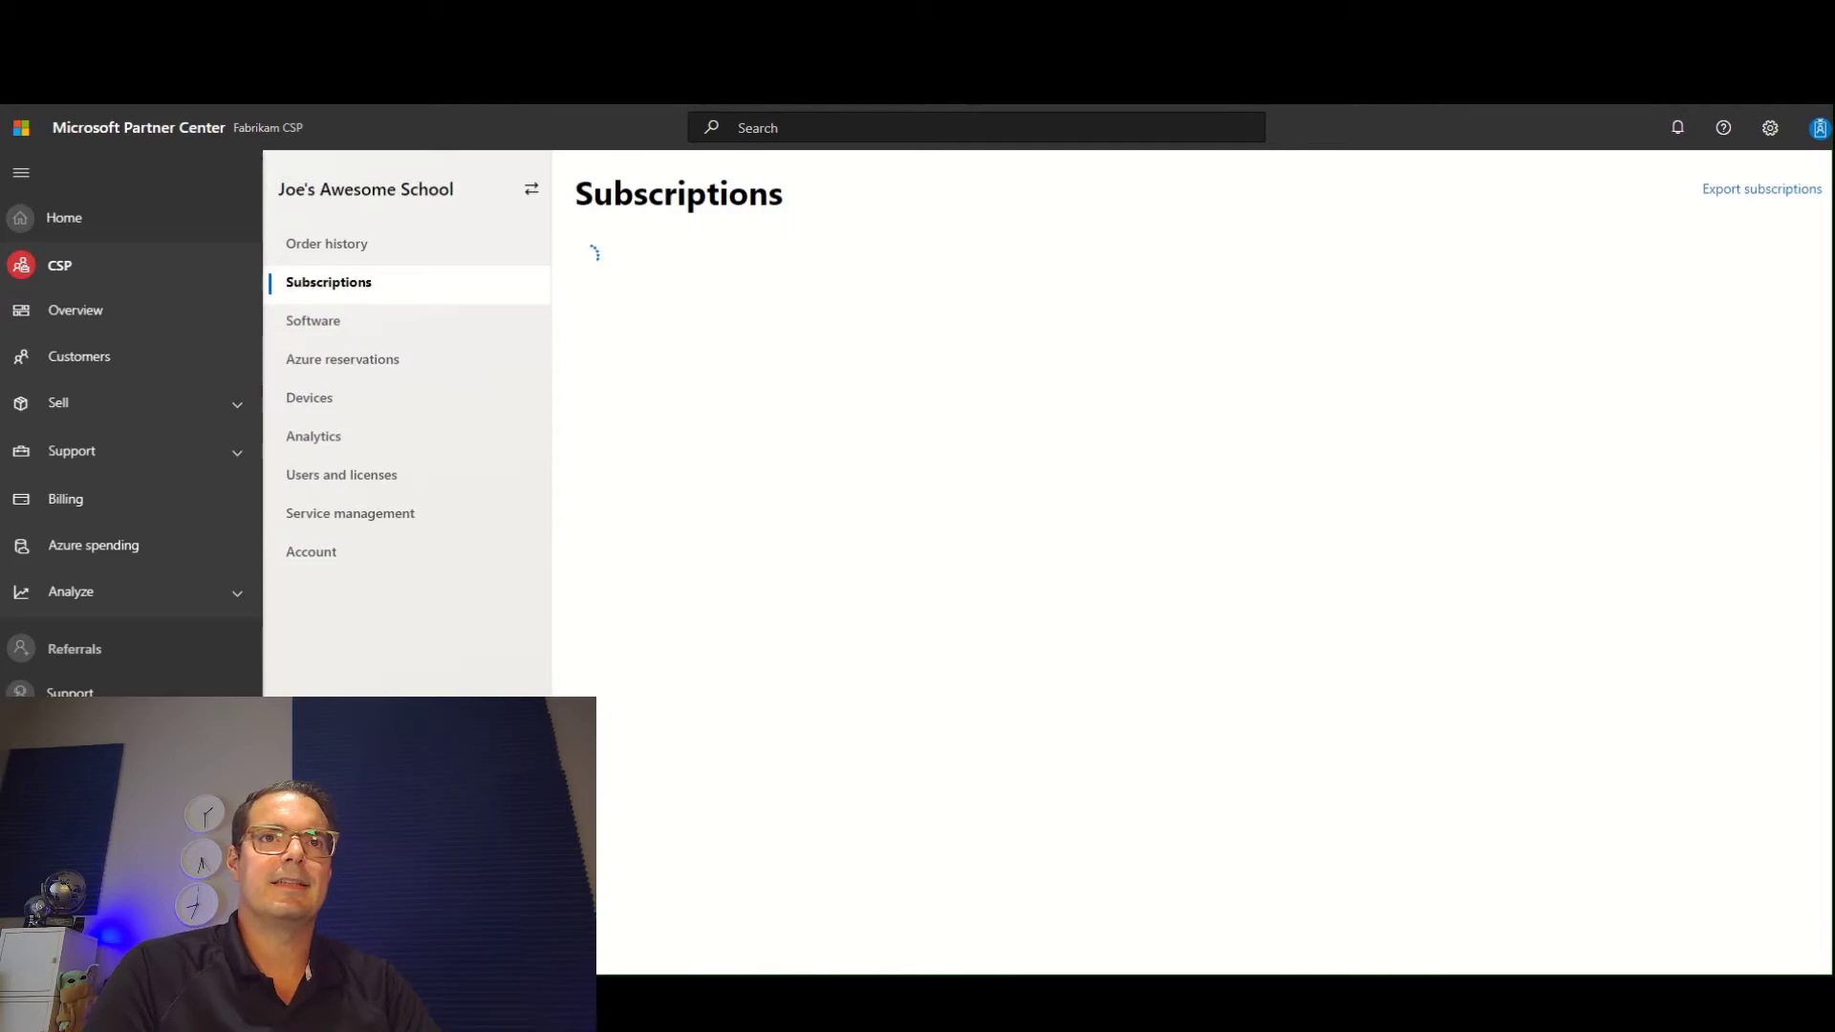
Review the customer's Devices page, including Windows AutoPilot profiles, and return to its Subscriptions page.
left_click(333, 409)
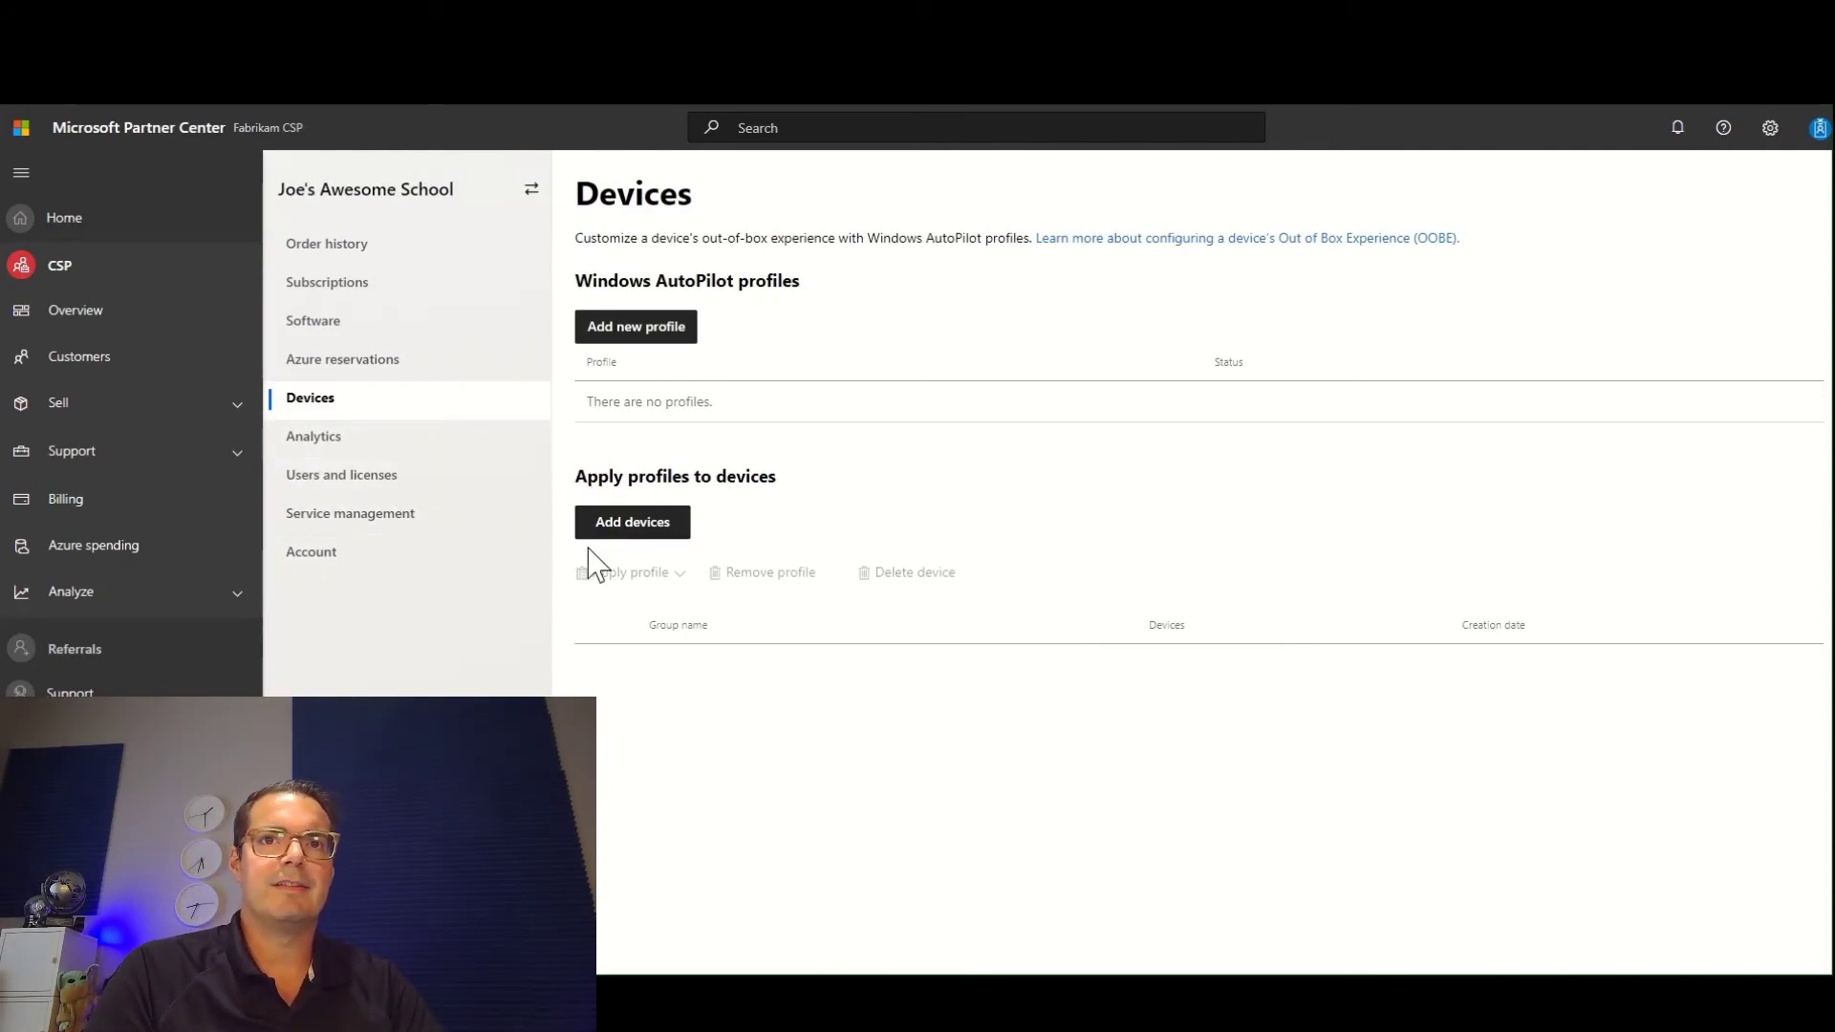
left_click(367, 324)
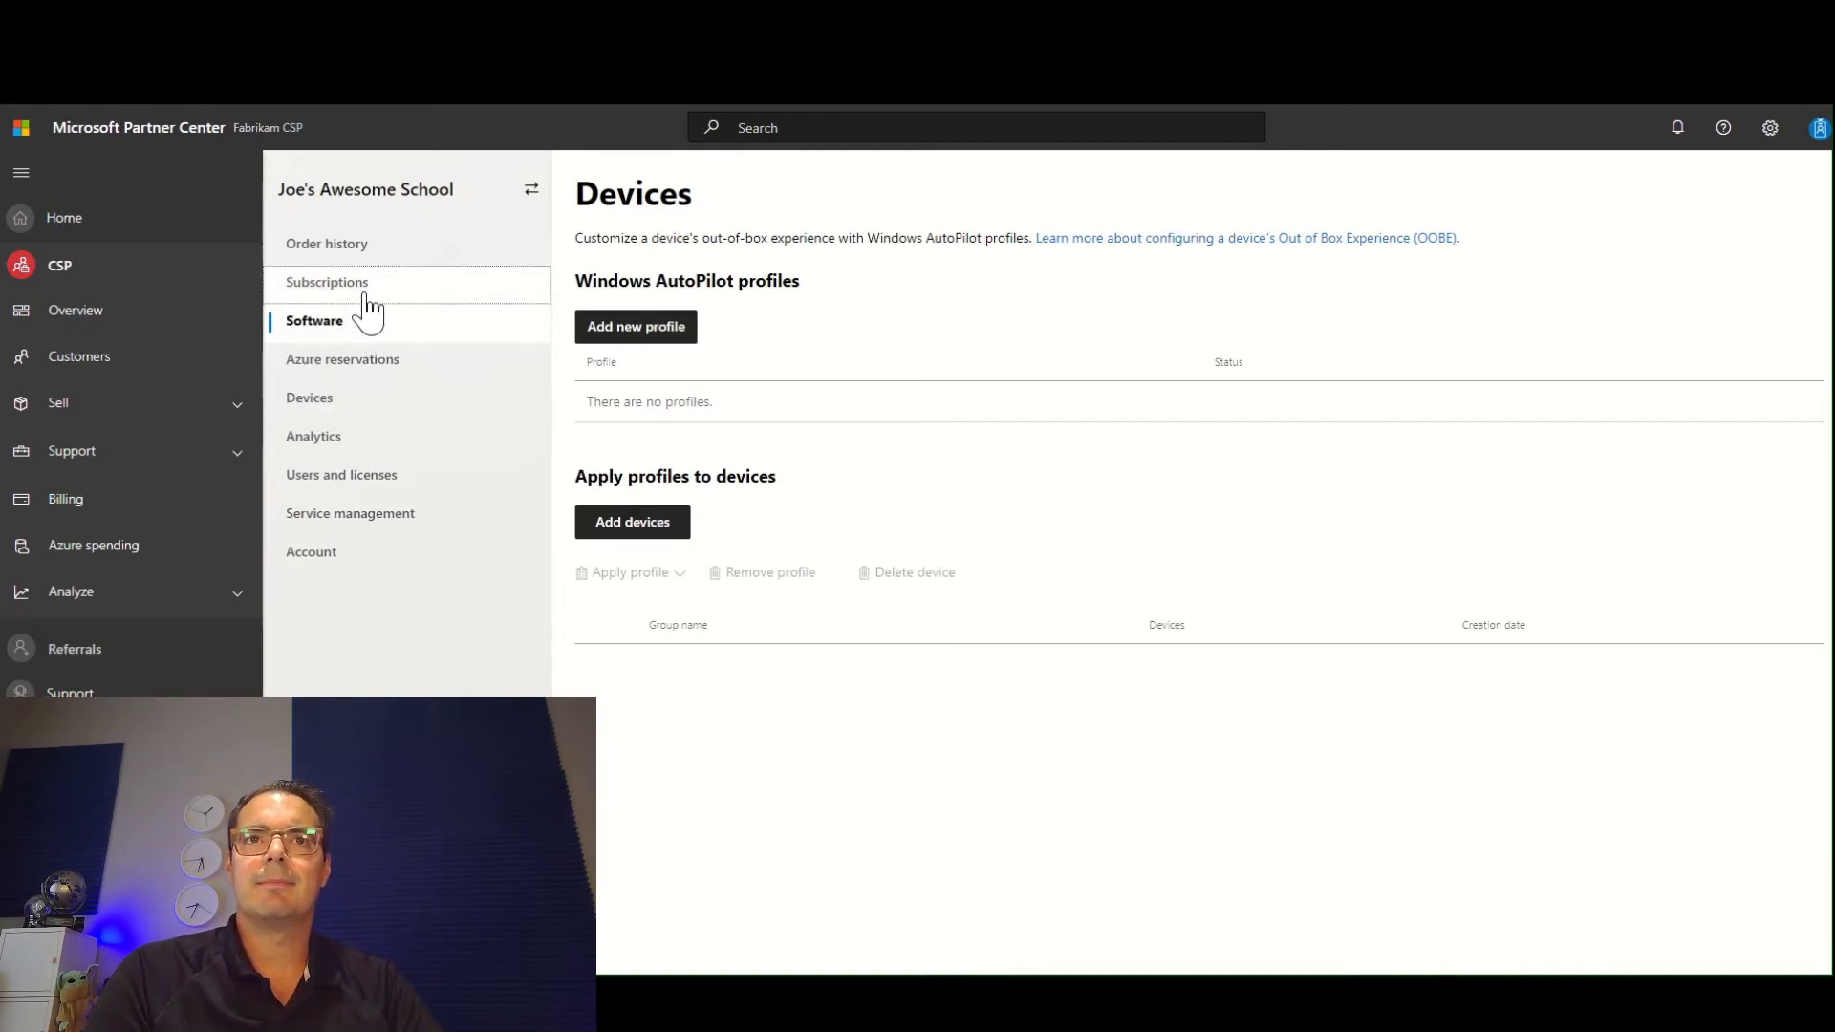
left_click(363, 302)
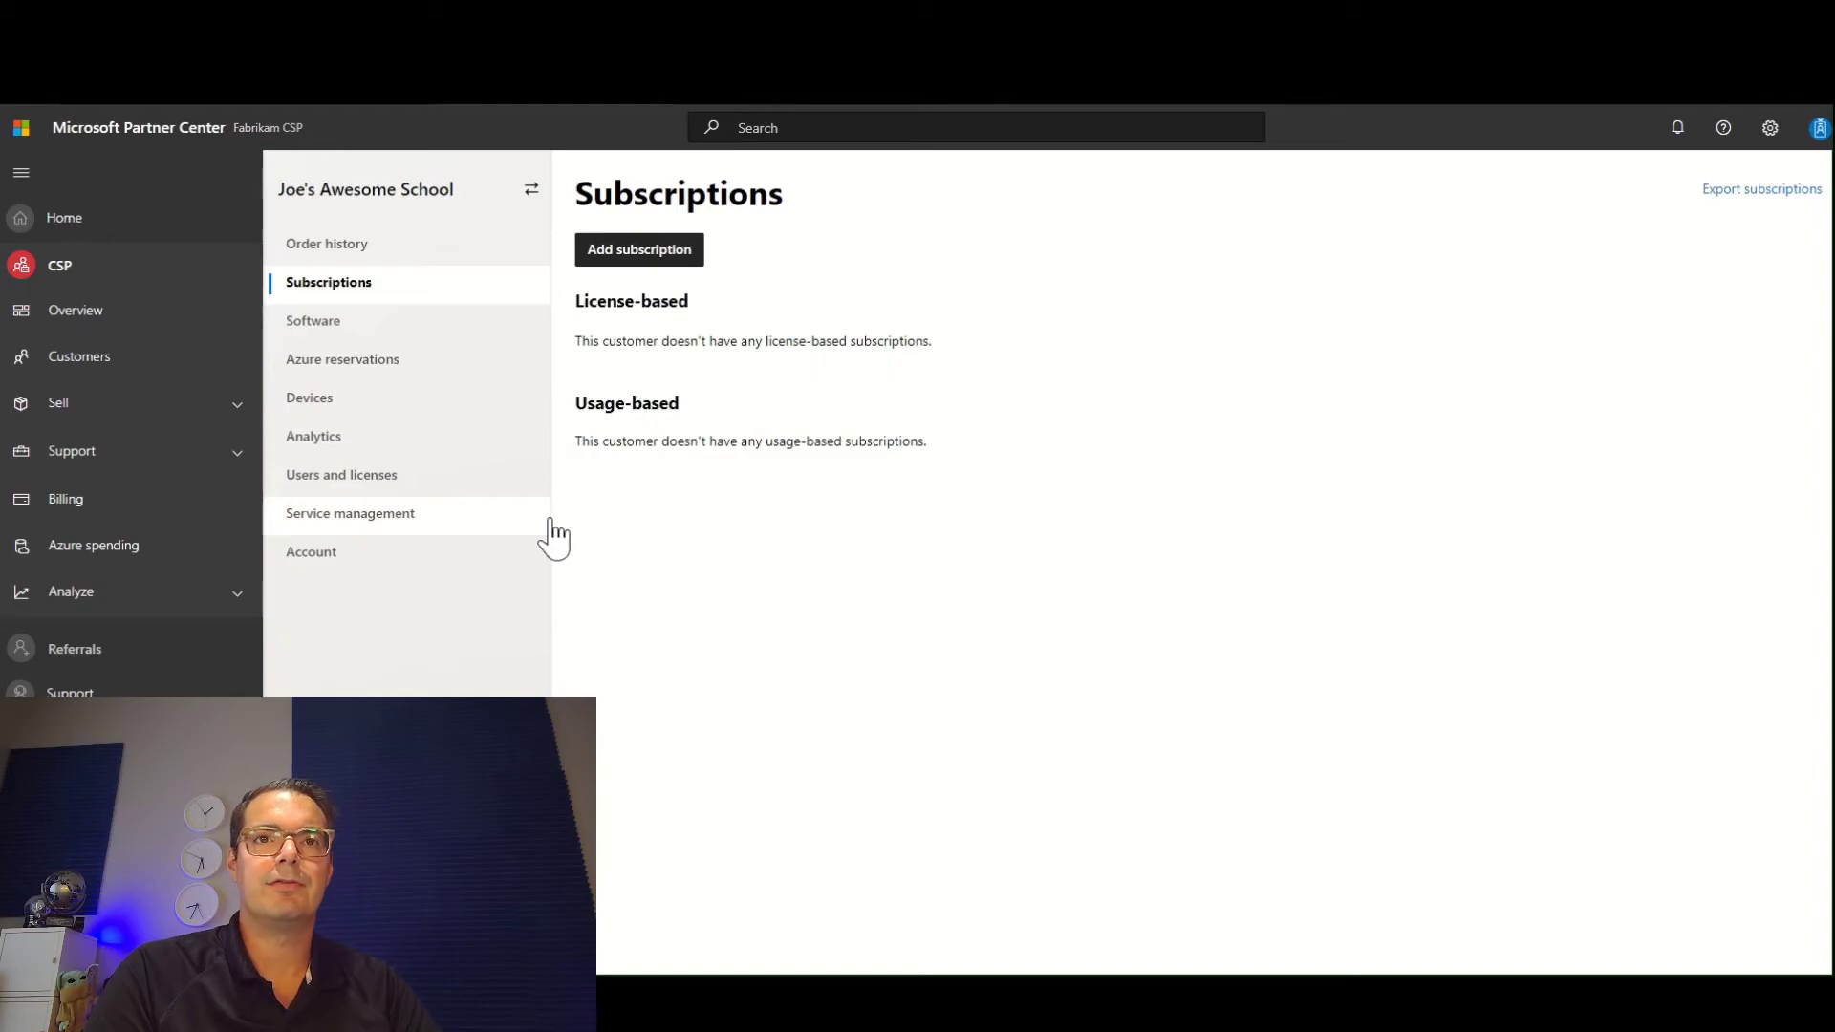
Begin adding a subscription for the customer and check the segment options available for Online Services.
left_click(681, 254)
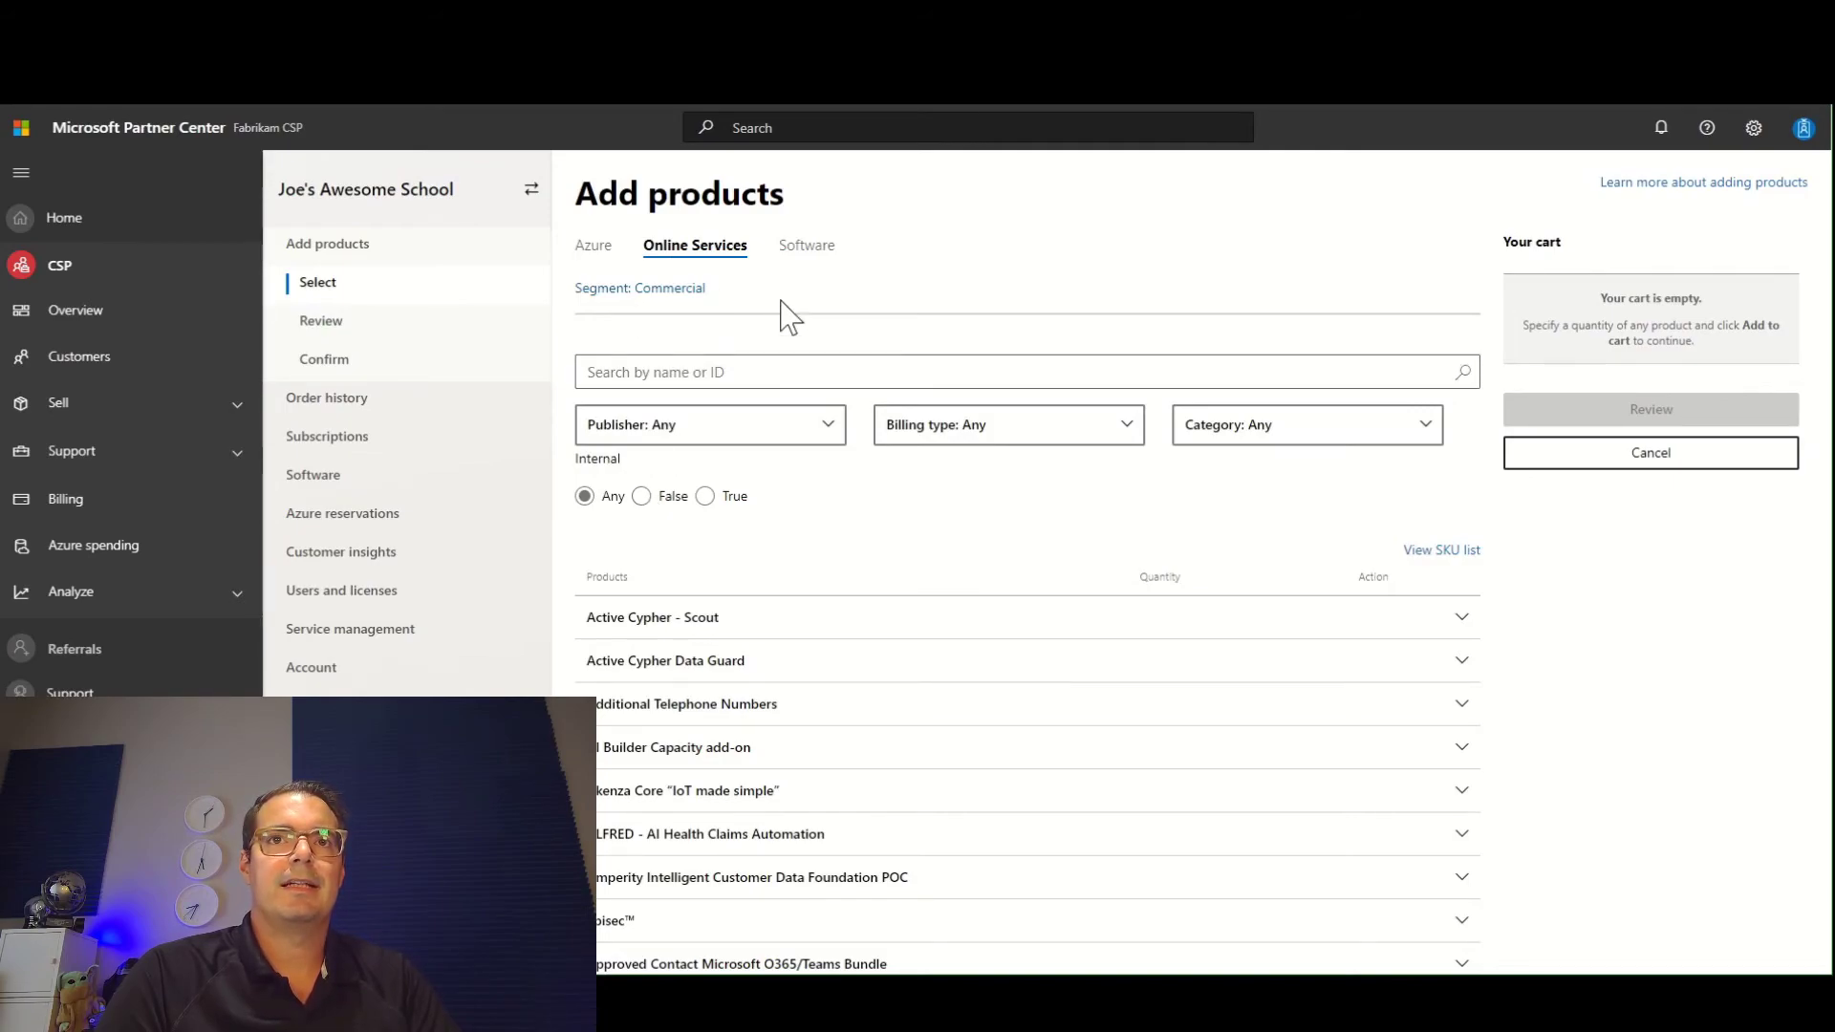
left_click(688, 291)
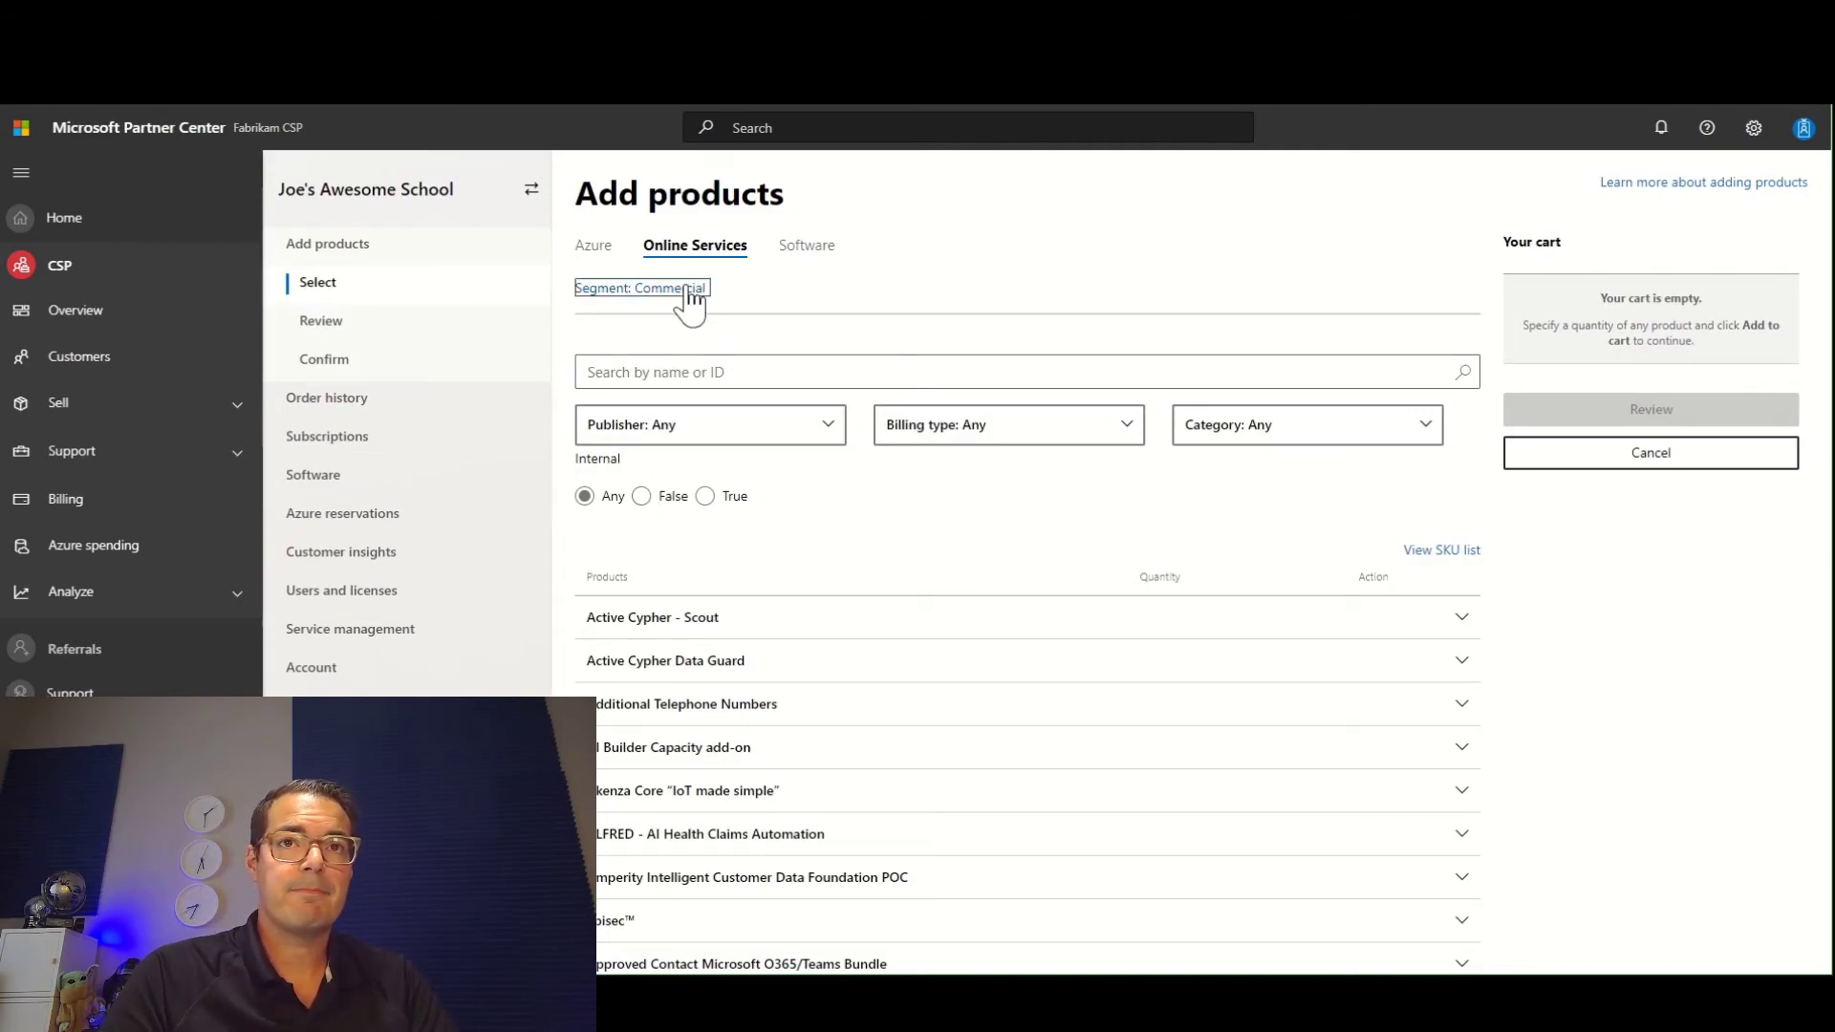
left_click(779, 304)
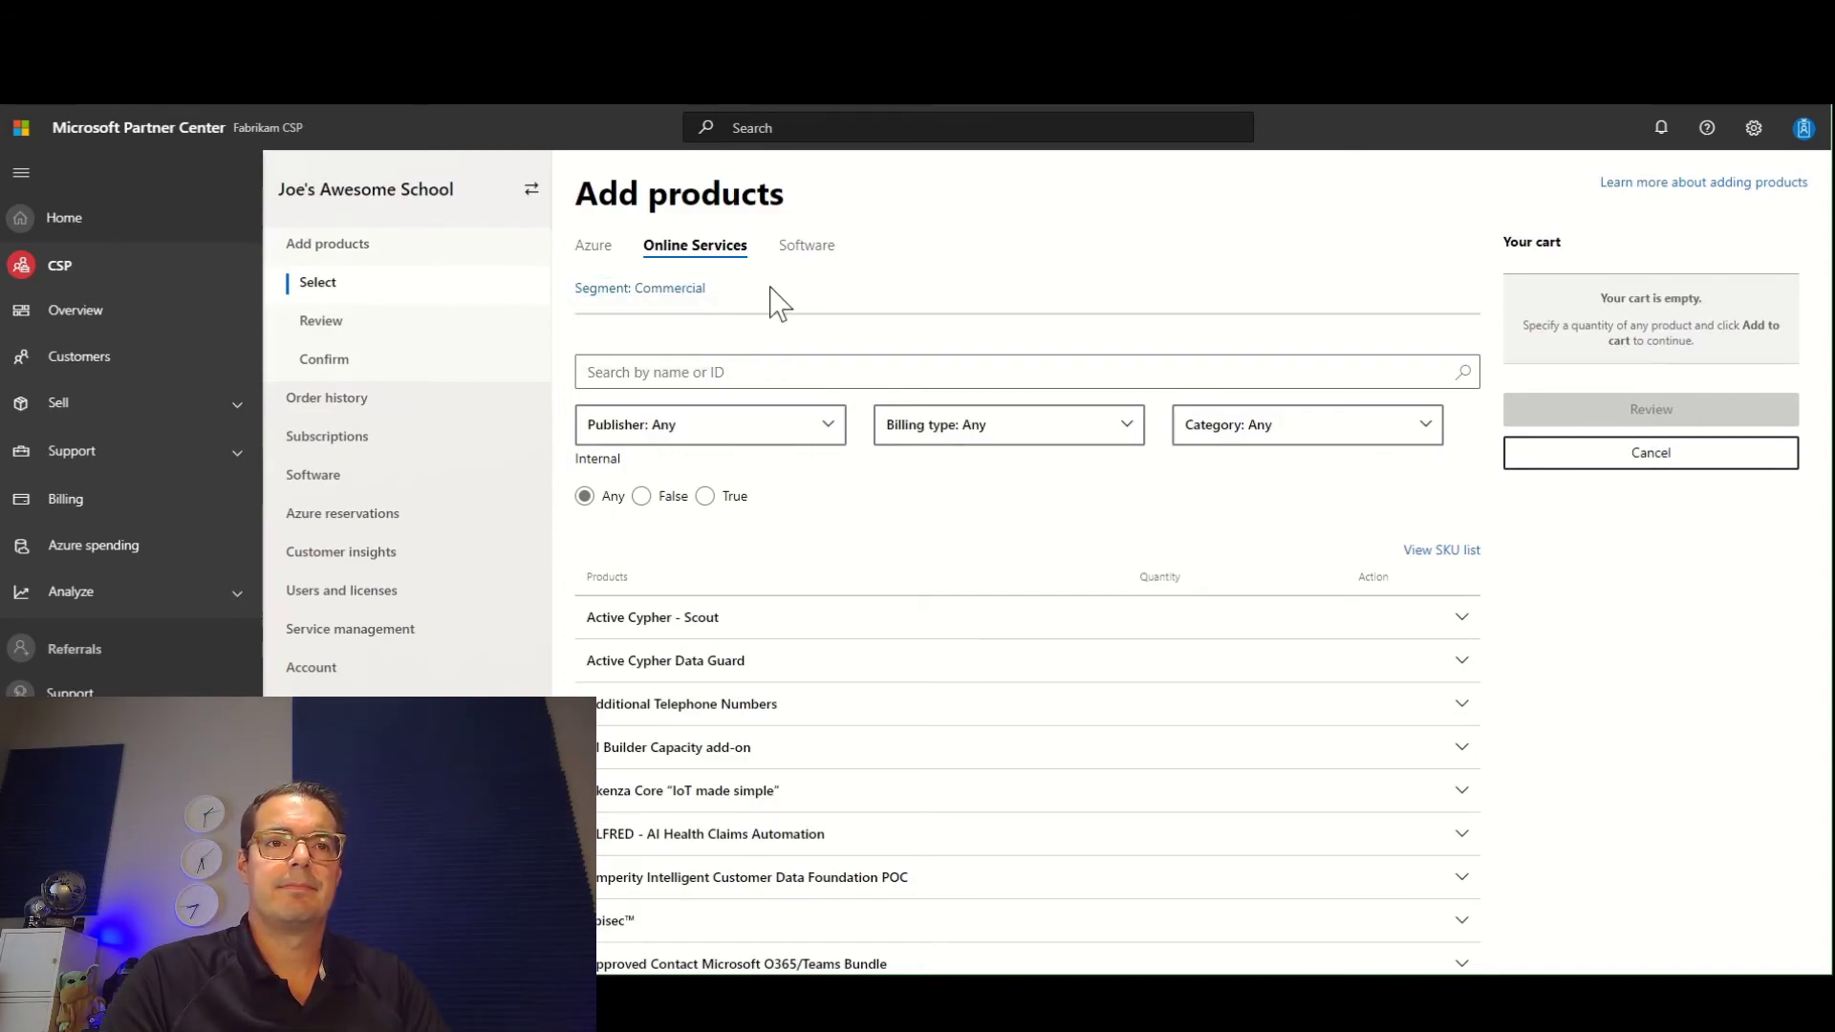